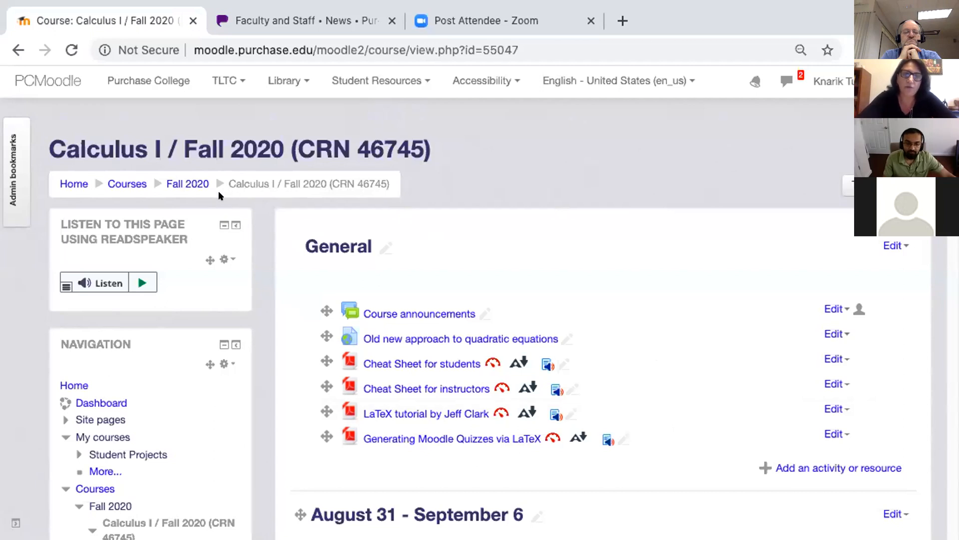
# Step: Open the filter settings from the administration options of the Calculus I course
pyautogui.scroll(-7, 220, 275)
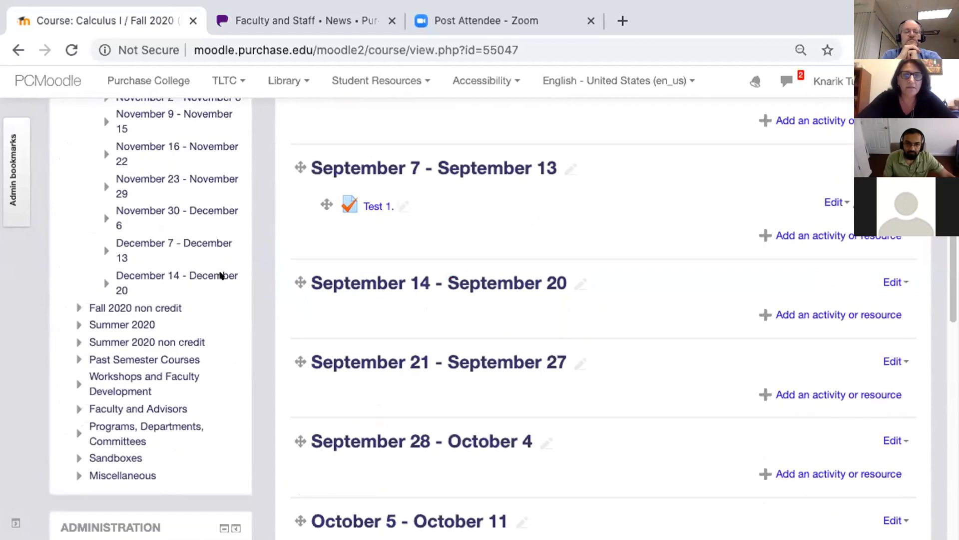
pyautogui.scroll(-6, 138, 350)
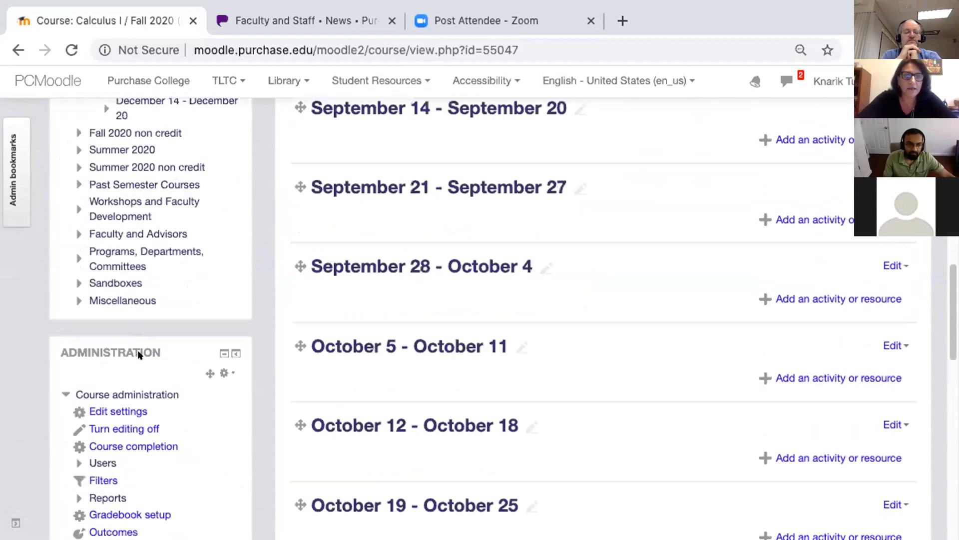
pyautogui.scroll(-1, 139, 355)
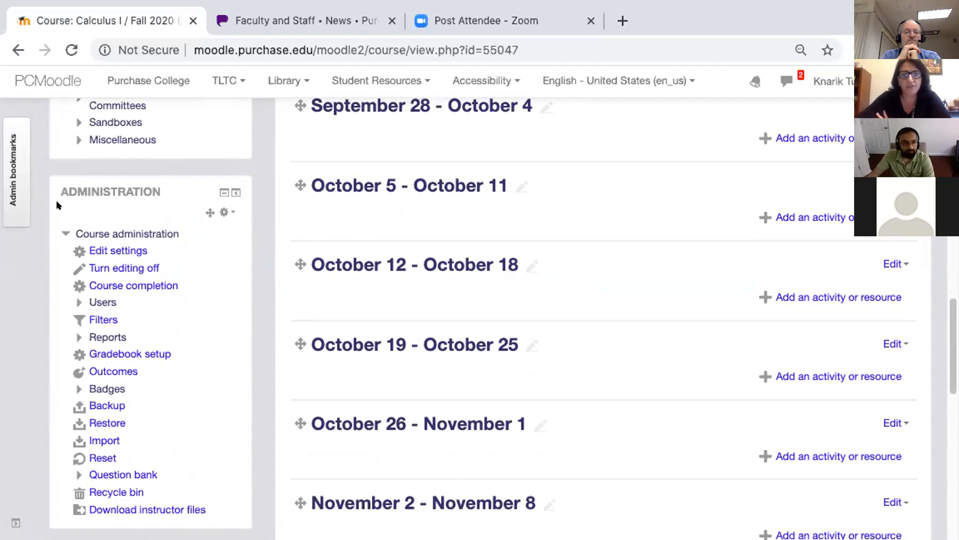
pyautogui.click(93, 318)
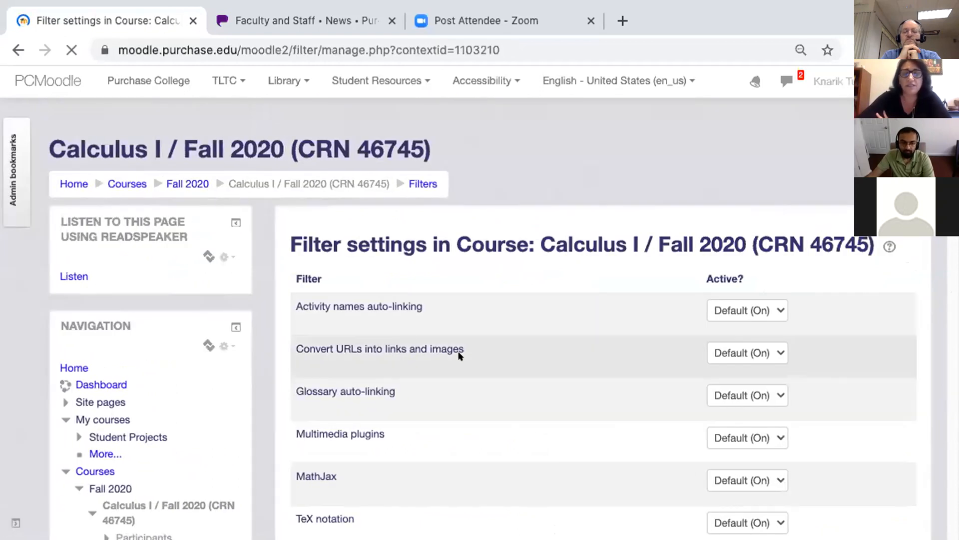
# Step: Examine the course's filters and their active states, including MathJax, TeX notation and Algebra notation
pyautogui.scroll(-1, 457, 354)
pyautogui.scroll(-1, 460, 355)
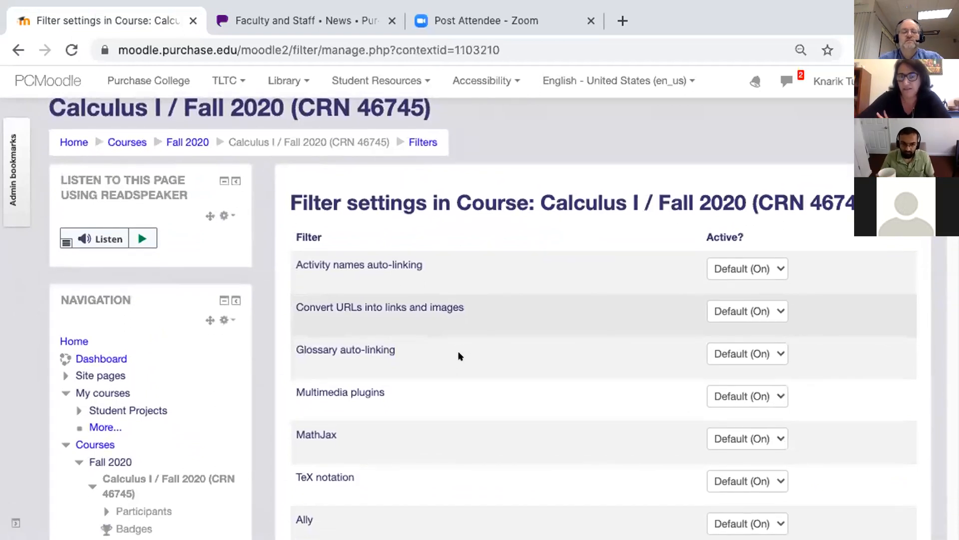
pyautogui.scroll(-2, 459, 356)
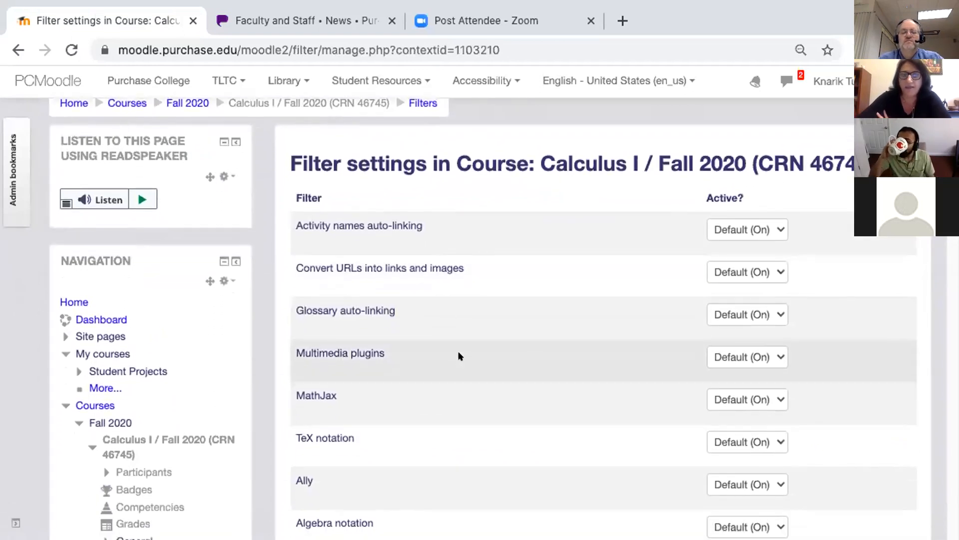
pyautogui.scroll(-1, 459, 356)
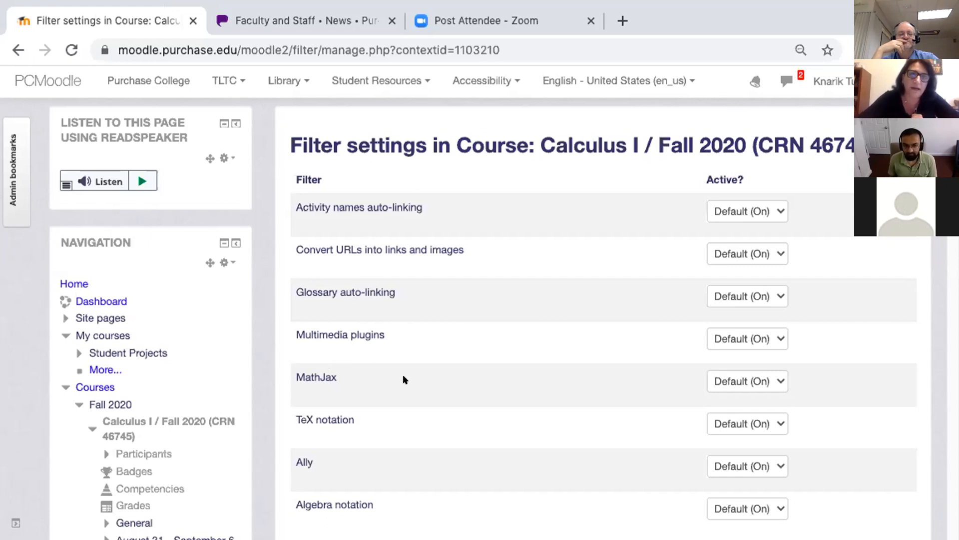
pyautogui.scroll(-1, 402, 379)
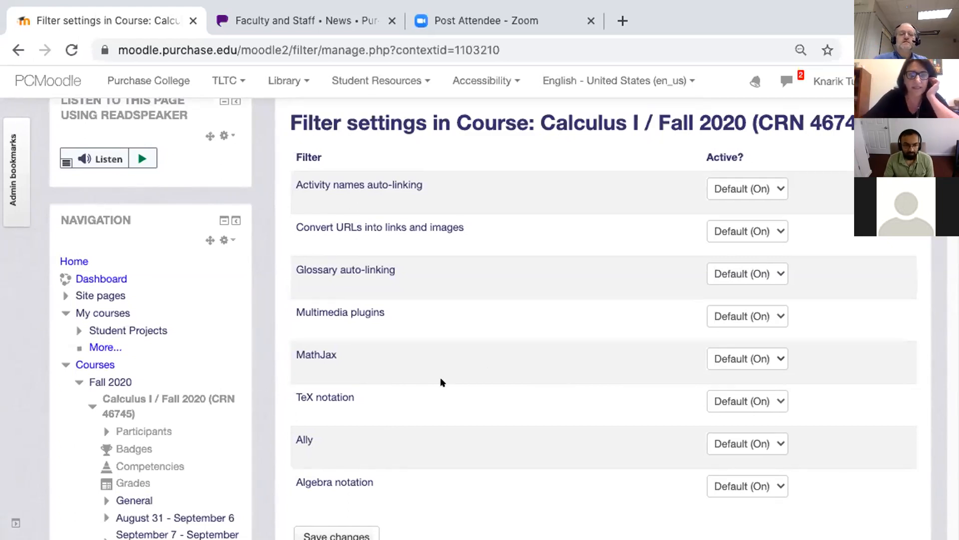
pyautogui.scroll(-2, 440, 382)
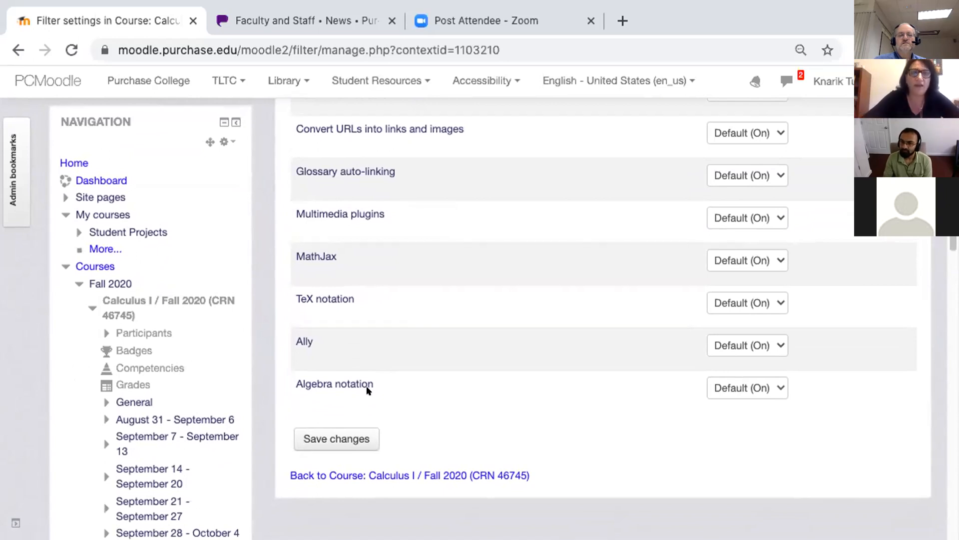
pyautogui.scroll(2, 377, 353)
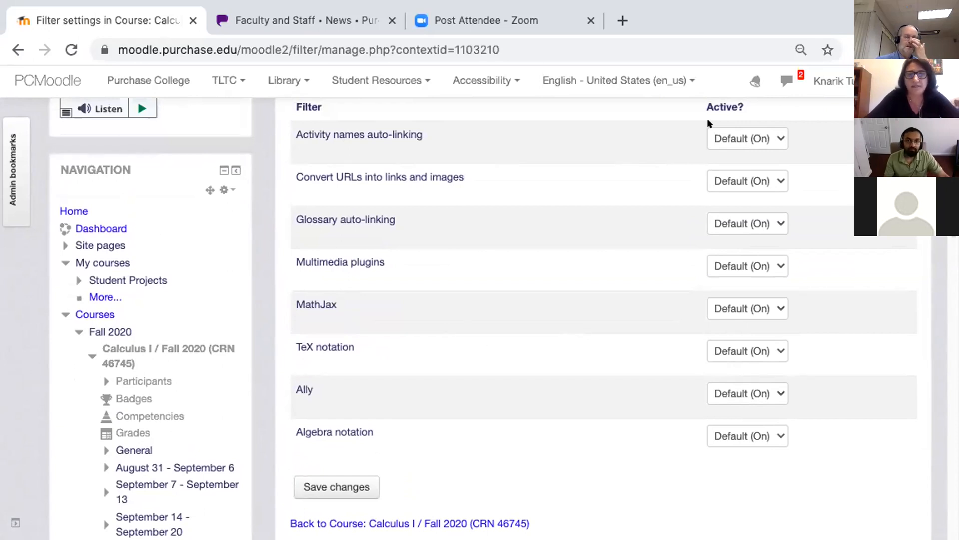
# Step: Open the question bank of the Calculus I course
pyautogui.scroll(-2, 376, 351)
pyautogui.scroll(-10, 376, 351)
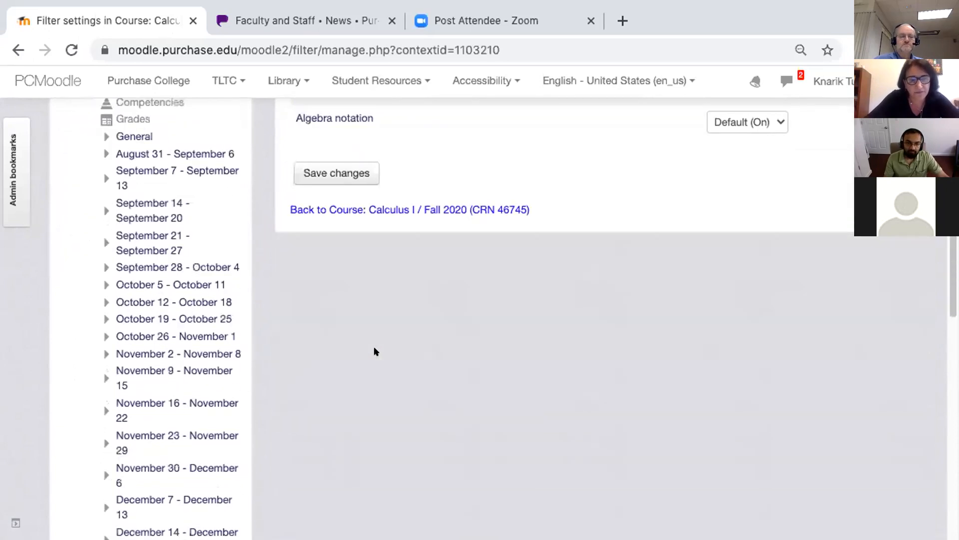
pyautogui.scroll(5, 376, 351)
pyautogui.scroll(-10, 376, 352)
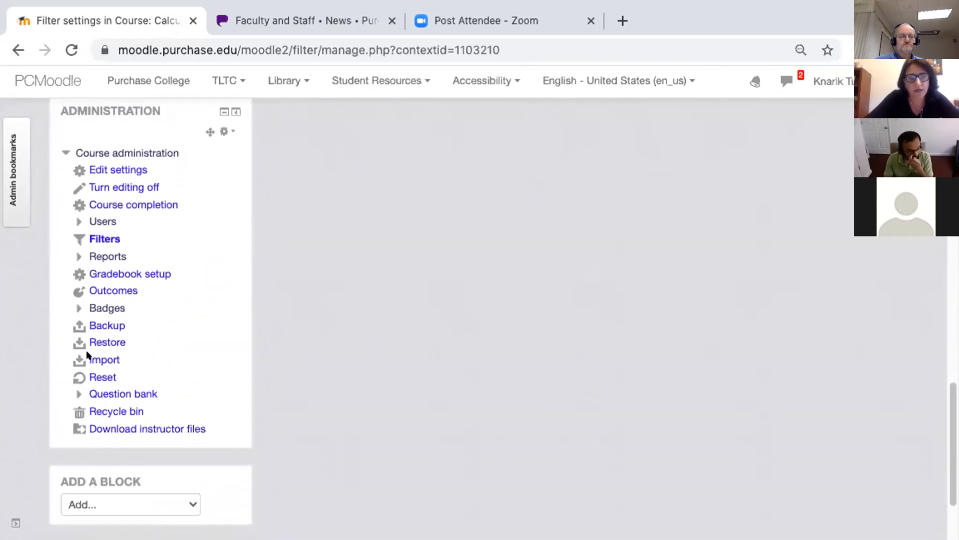
pyautogui.click(109, 394)
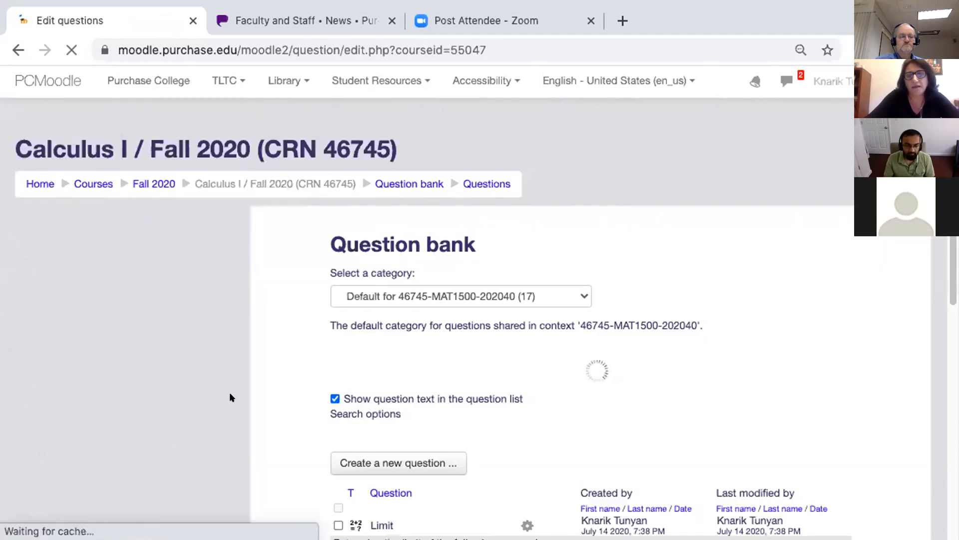
# Step: Look through the question bank's categories and switch to the Workshop category
pyautogui.click(365, 295)
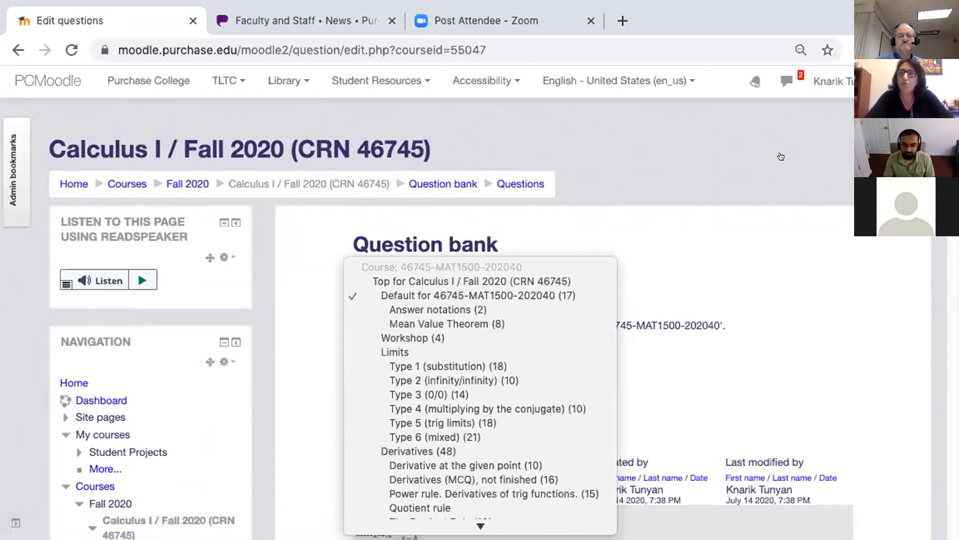
pyautogui.click(767, 28)
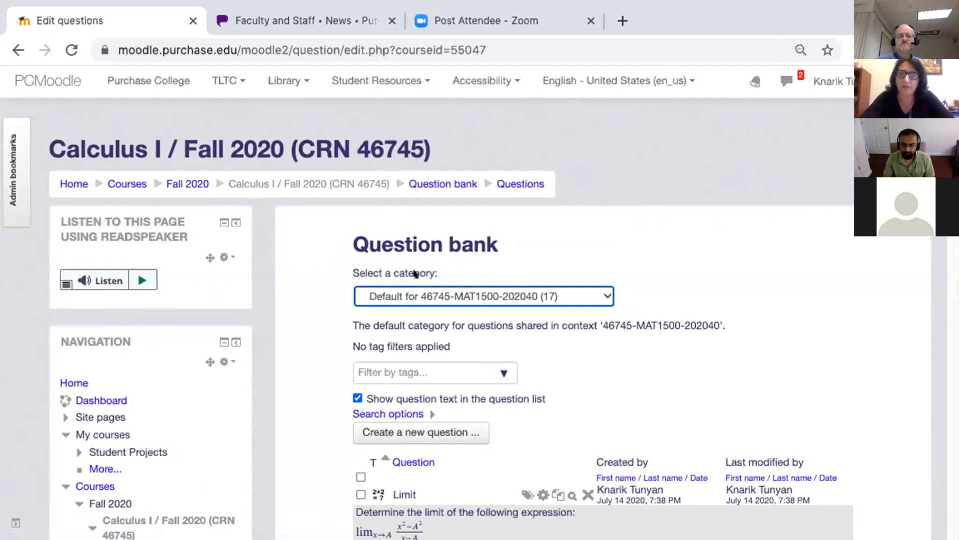
pyautogui.scroll(-1, 414, 273)
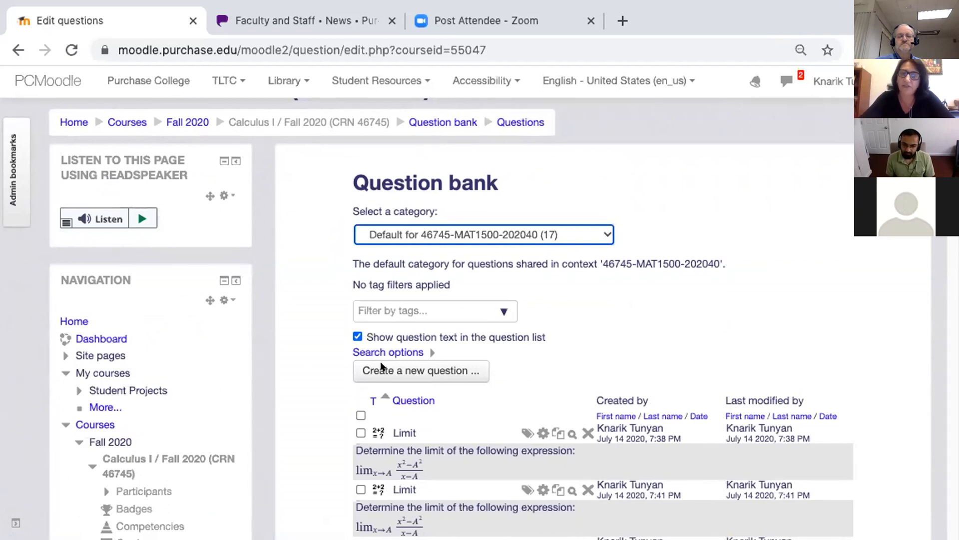
pyautogui.click(436, 235)
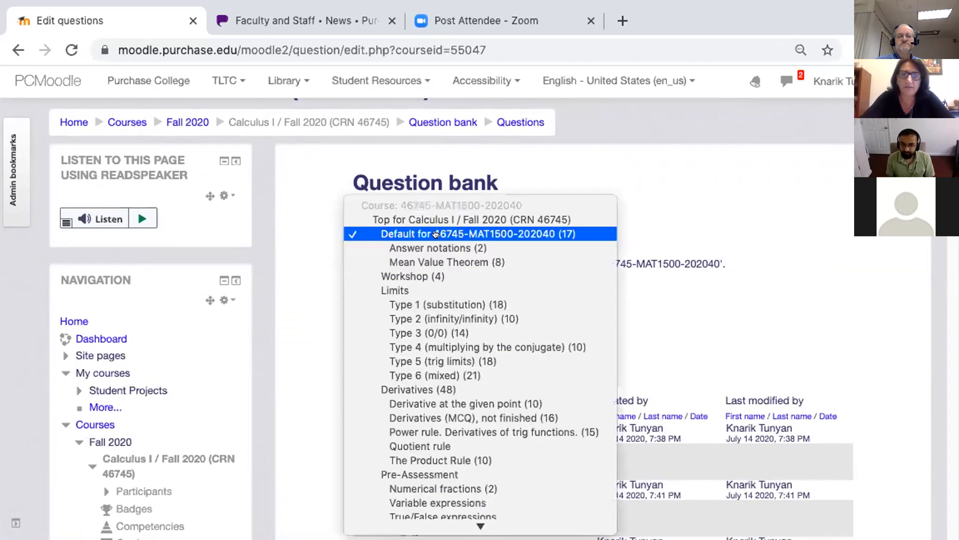
pyautogui.click(434, 276)
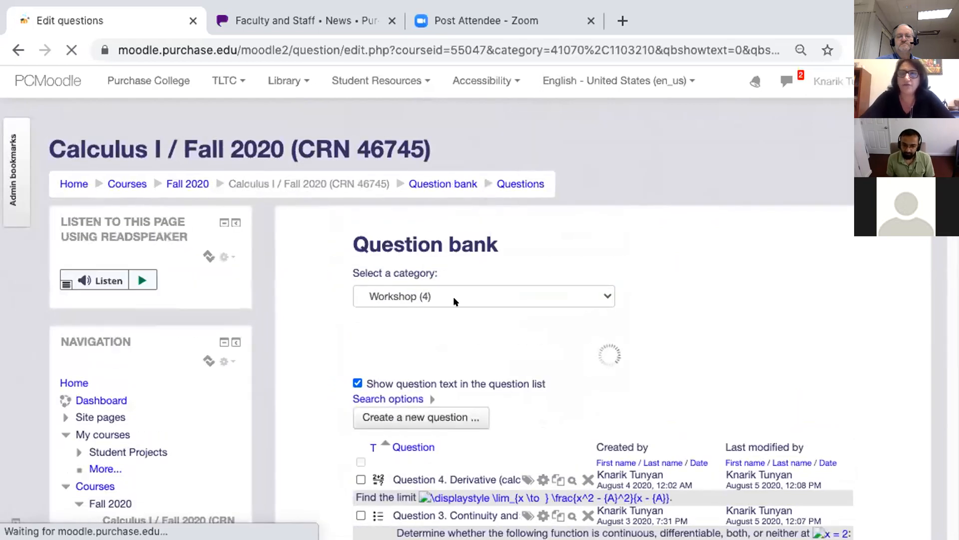
# Step: Start creating a new question of the Short answer type in the Workshop category
pyautogui.scroll(-1, 455, 310)
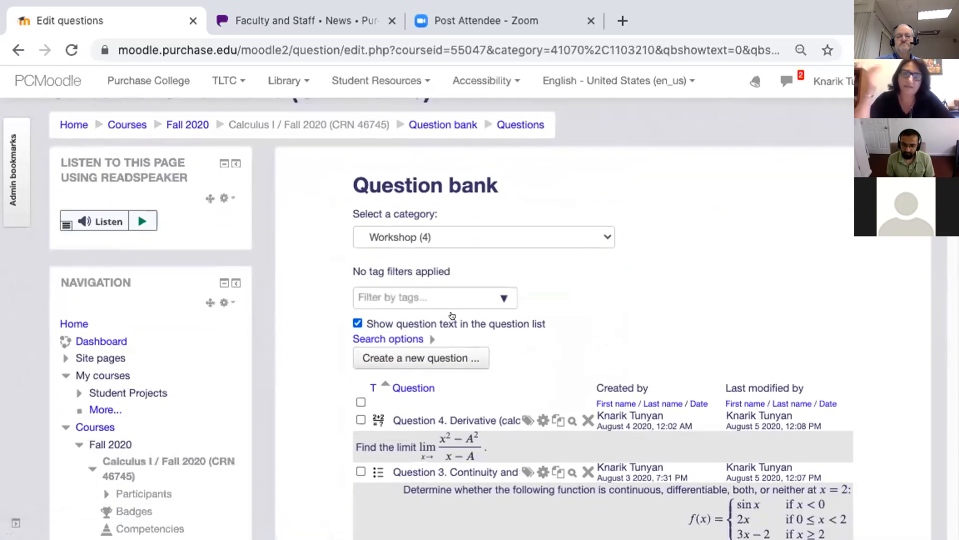
pyautogui.click(369, 356)
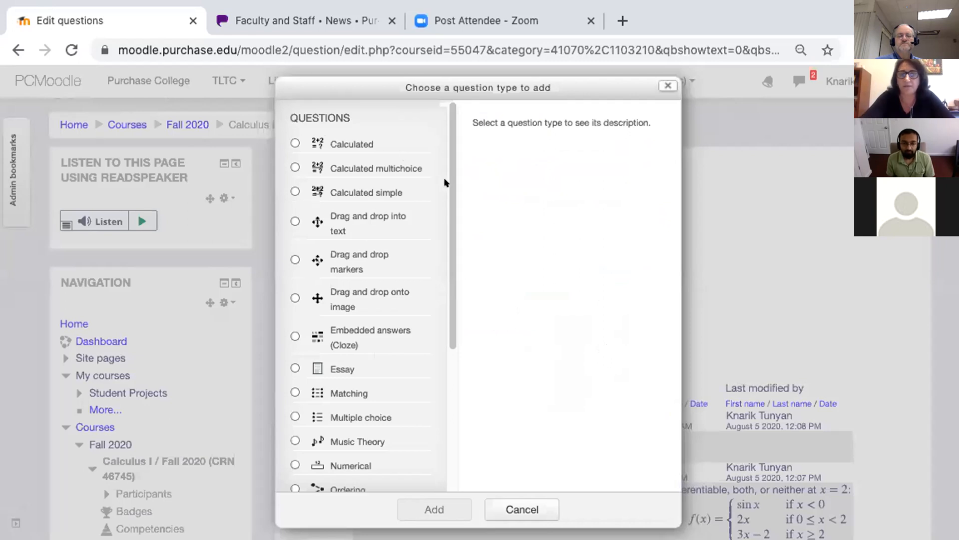
pyautogui.moveTo(444, 182); pyautogui.dragTo(449, 436)
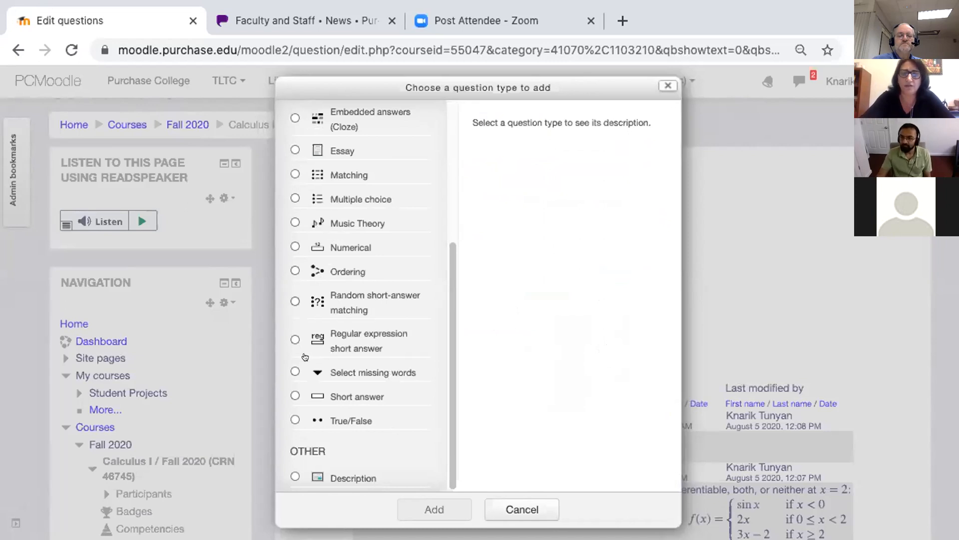
pyautogui.click(289, 395)
pyautogui.click(407, 510)
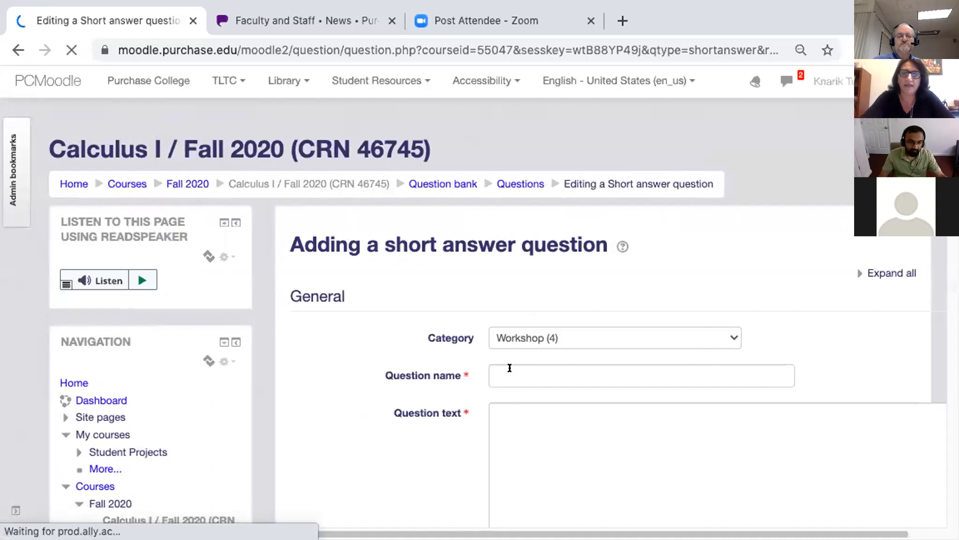
# Step: Name the short answer question "Question 0."
pyautogui.click(509, 367)
pyautogui.write('Q')
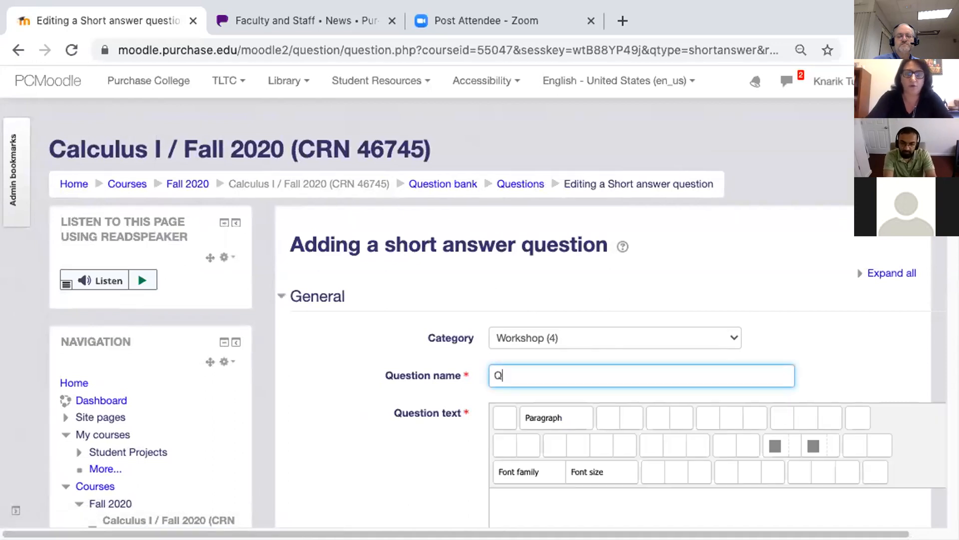
pyautogui.write('uiz')
pyautogui.press('BackSpace')
pyautogui.press('BackSpace')
pyautogui.write('estion ')
pyautogui.write(')')
pyautogui.press('BackSpace')
pyautogui.write('0')
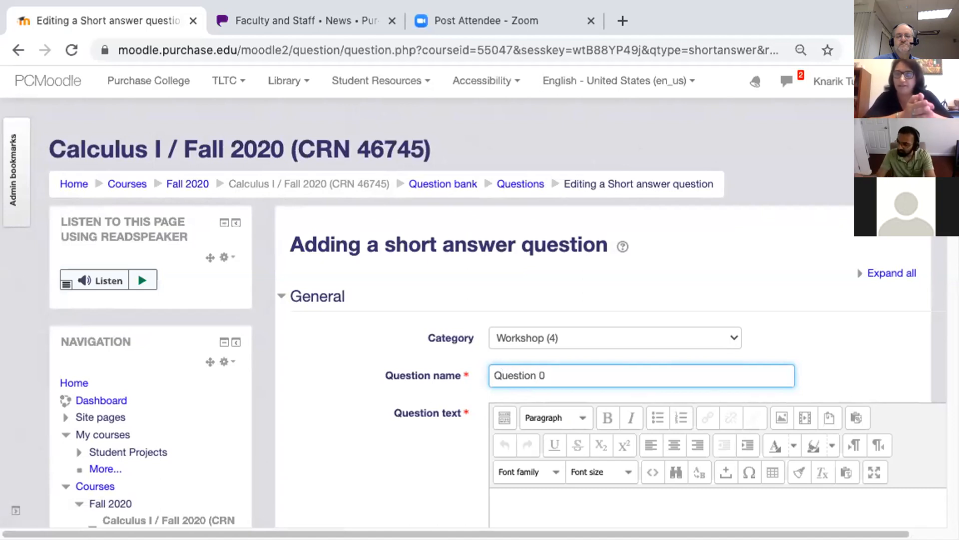
pyautogui.write('.')
# Step: Begin the question text with "What is the derivative of "
pyautogui.scroll(-2, 519, 384)
pyautogui.click(524, 420)
pyautogui.write('What ')
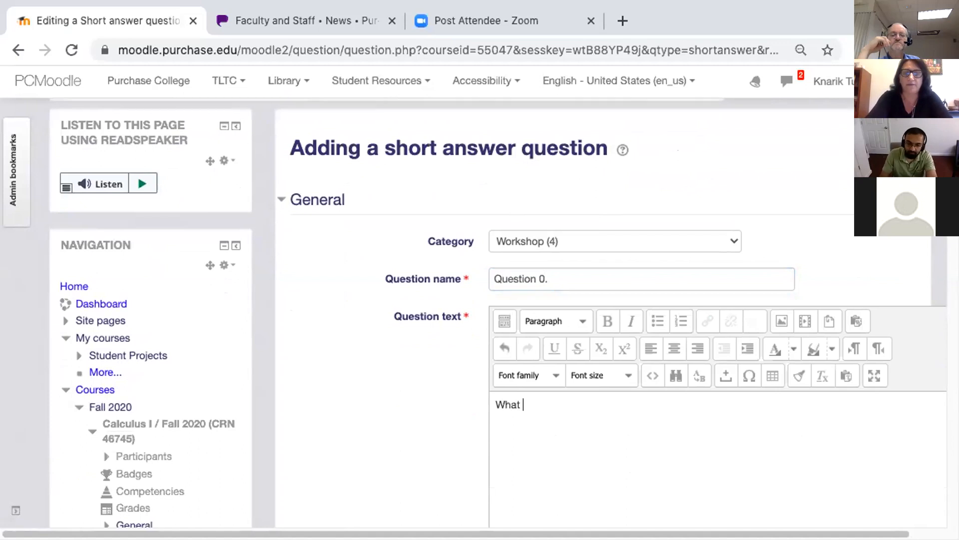
pyautogui.write('is the derivative of ')
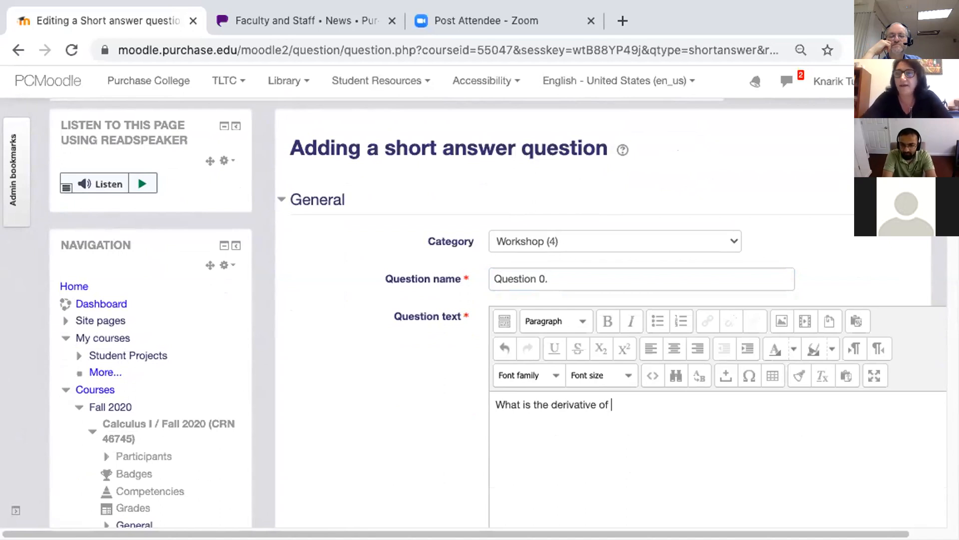
pyautogui.write('x')
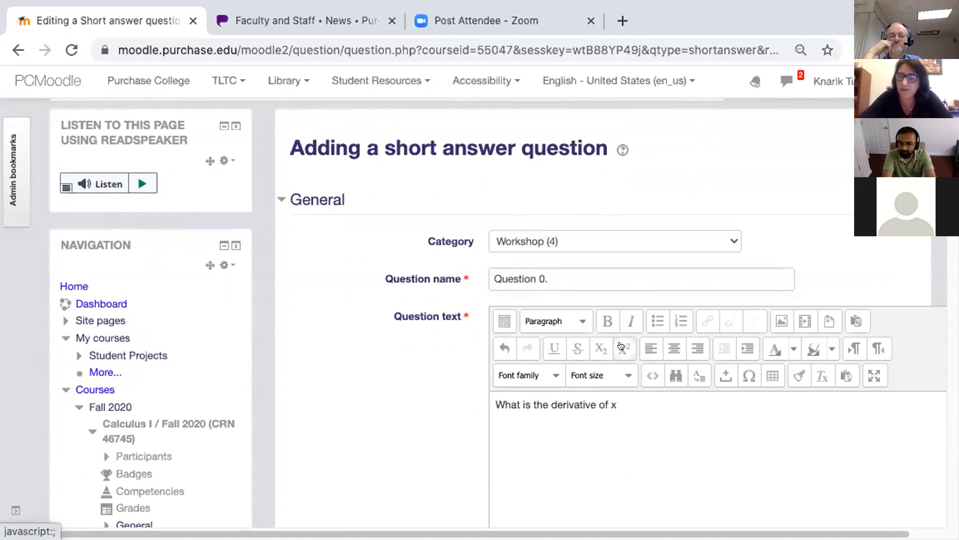
pyautogui.click(621, 345)
pyautogui.write('4')
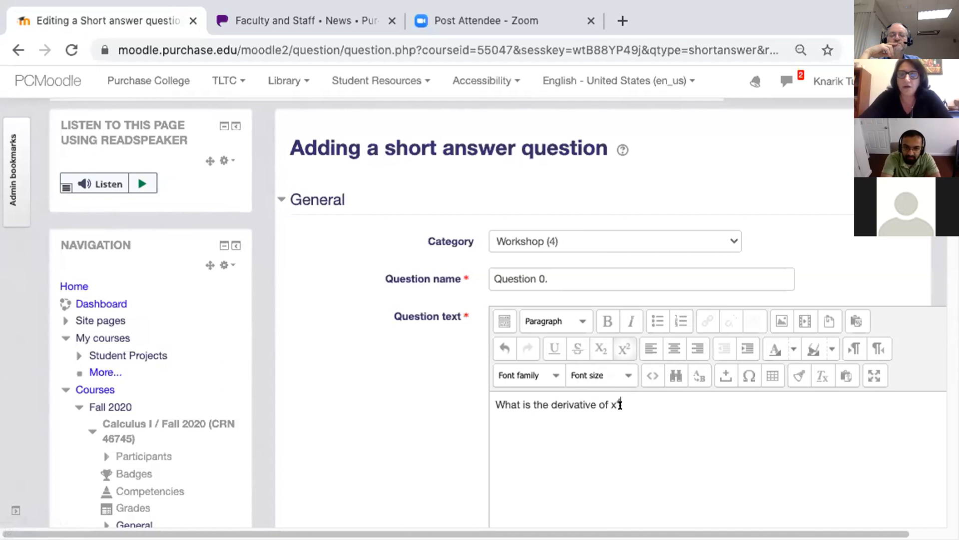
pyautogui.press('BackSpace')
pyautogui.press('BackSpace')
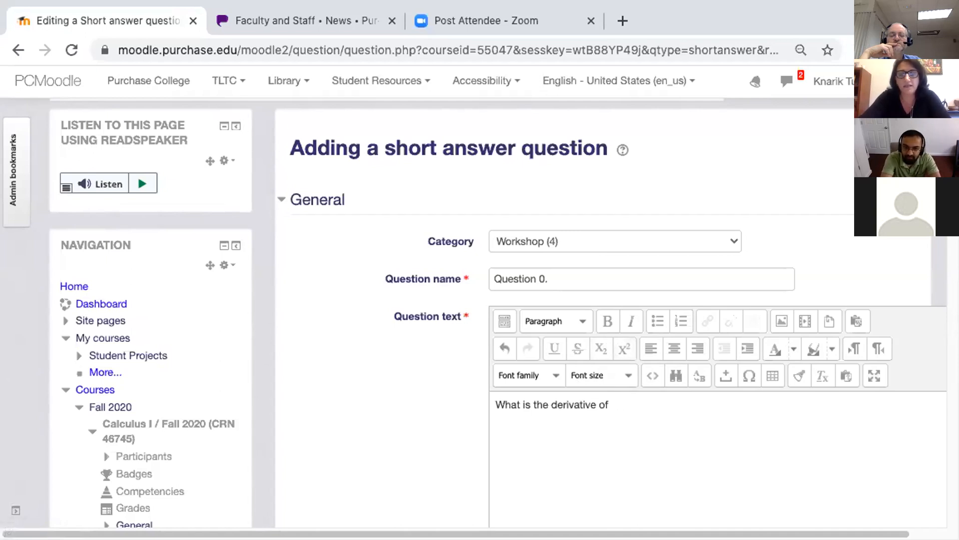
# Step: Add the LaTeX expression "$$ x^4 $$" to the end of the question text
pyautogui.write('$')
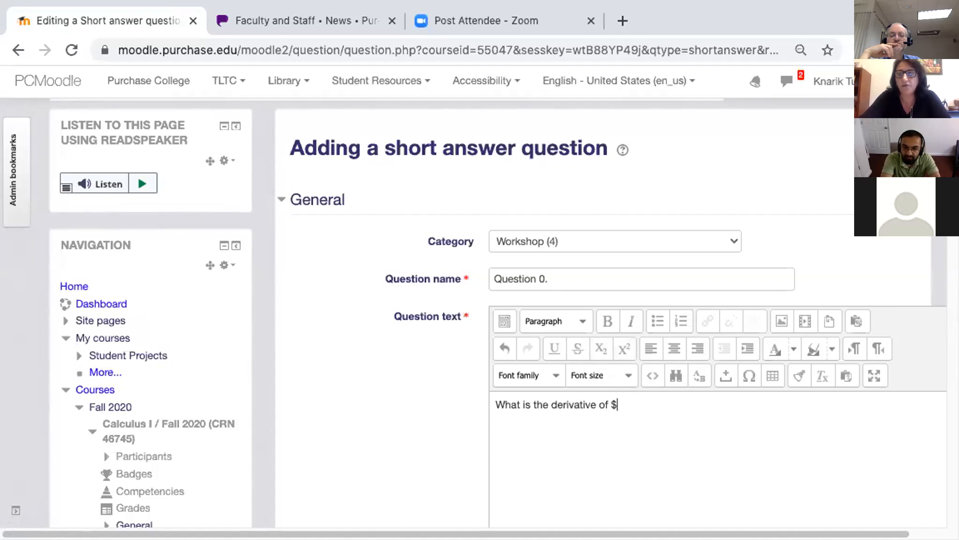
pyautogui.write('$ ')
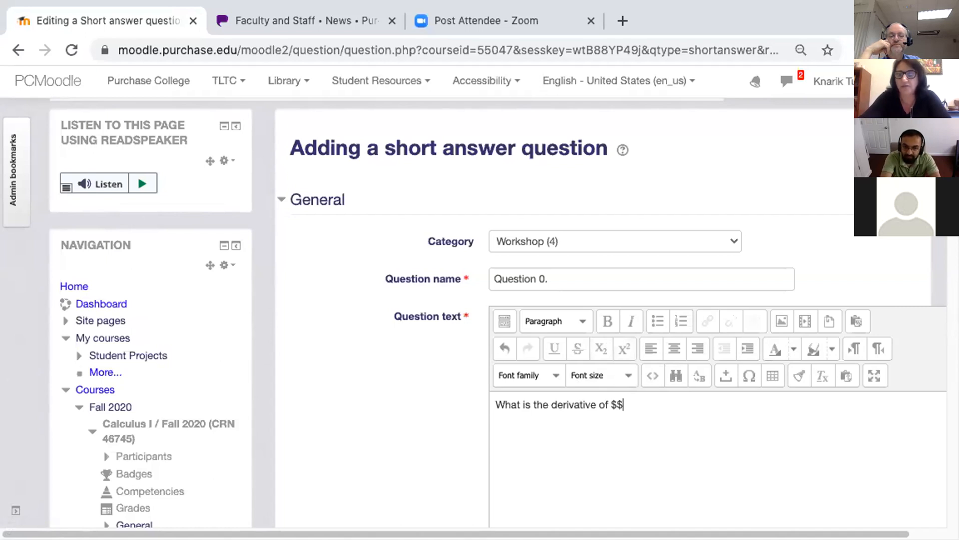
pyautogui.write('$$')
pyautogui.press('Left')
pyautogui.press('Left')
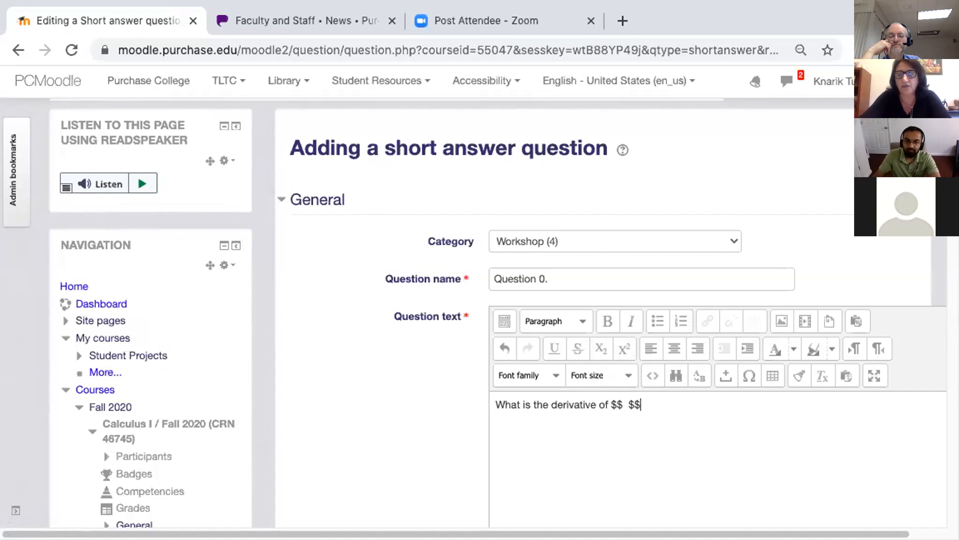
pyautogui.write('x^')
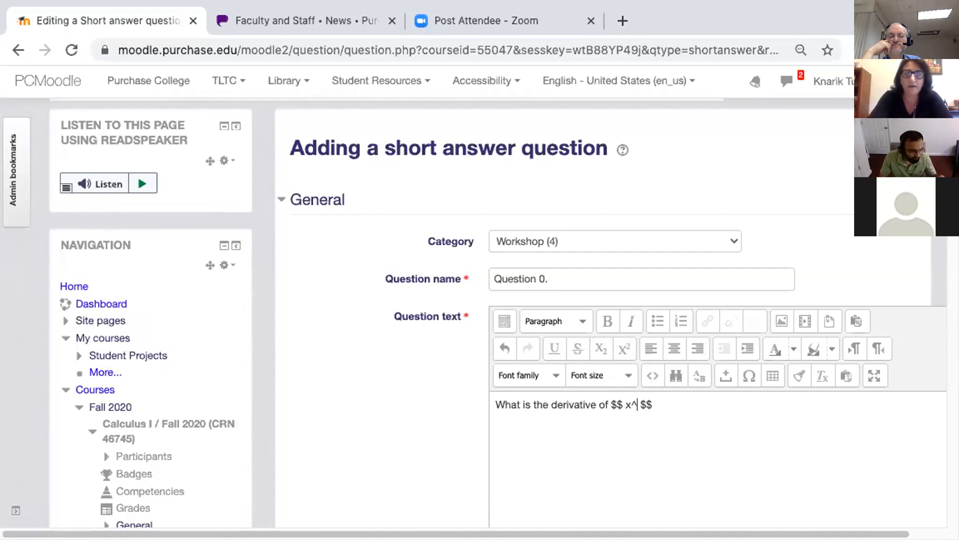
pyautogui.write('4')
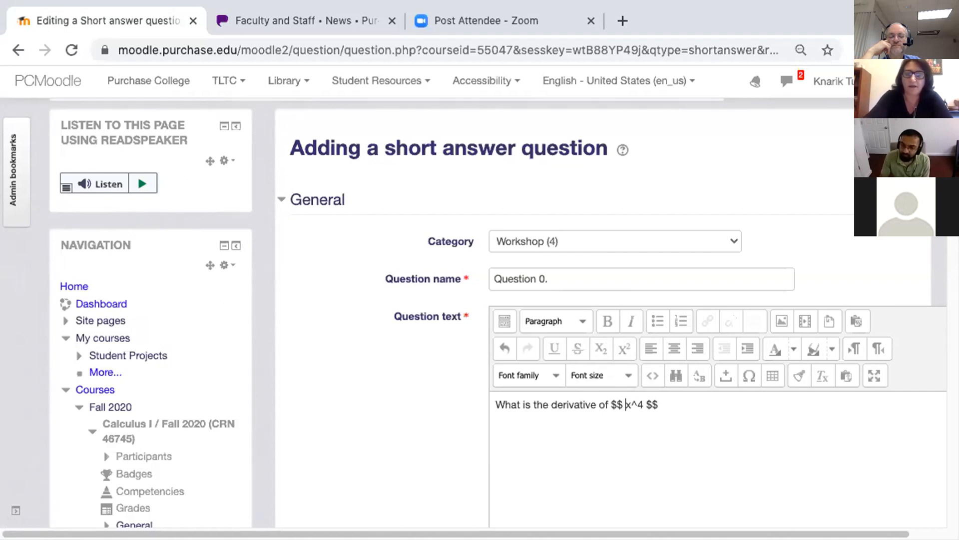
# Step: Insert "y=" before x^4 and a minus sign after it inside the LaTeX expression of the question text
pyautogui.write('y=')
pyautogui.press('Right')
pyautogui.press('Right')
pyautogui.press('Right')
pyautogui.press('Right')
pyautogui.write('-')
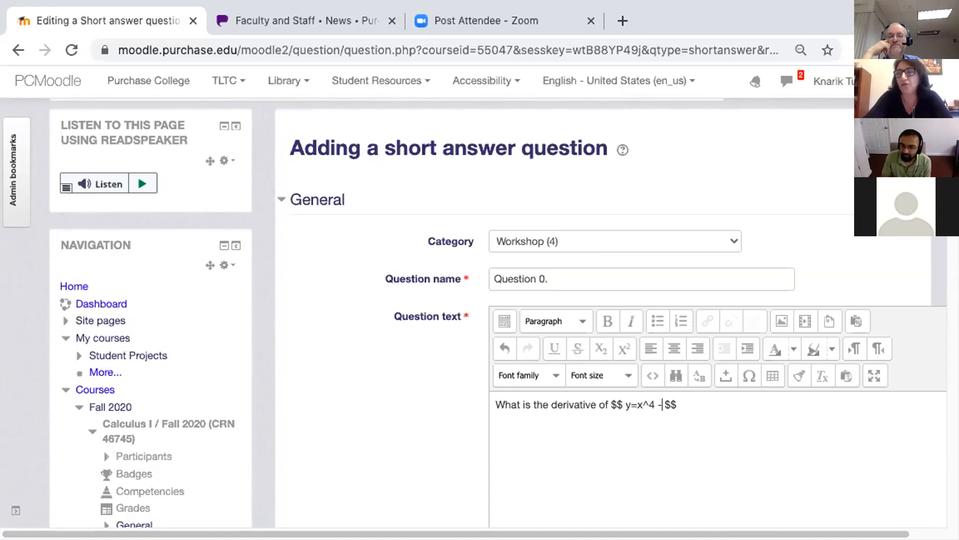
# Step: Add an empty LaTeX fraction "\frac{}{}" after the minus sign in the question text's expression
pyautogui.write('ra')
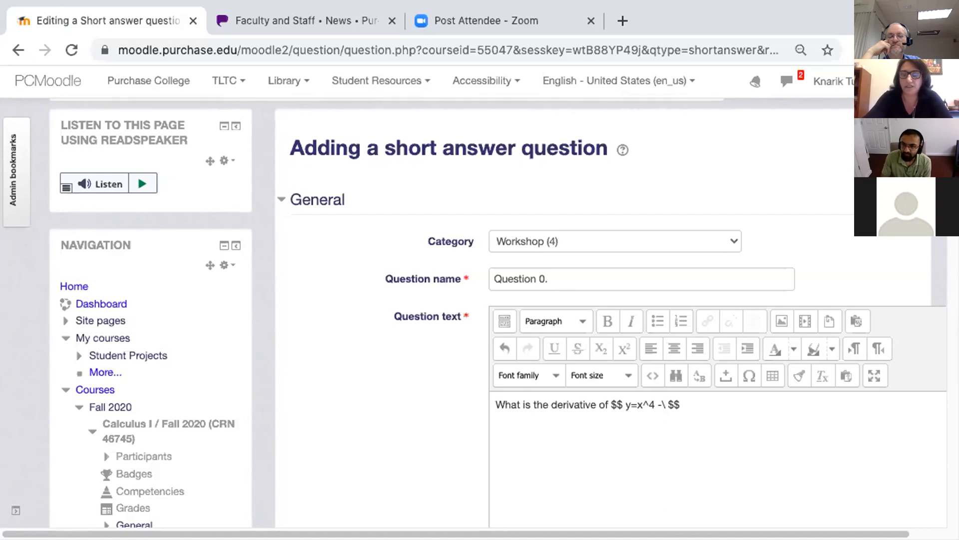
pyautogui.write('c')
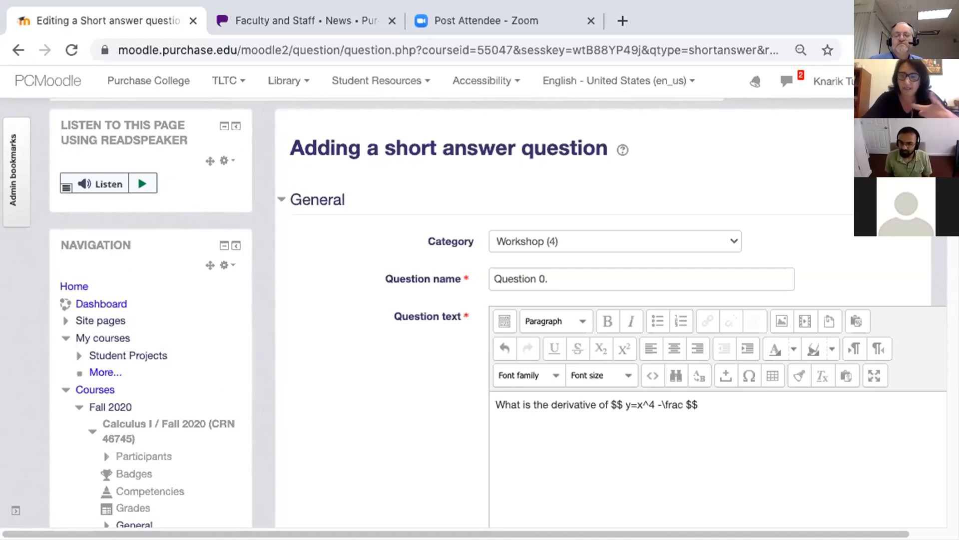
pyautogui.write('{')
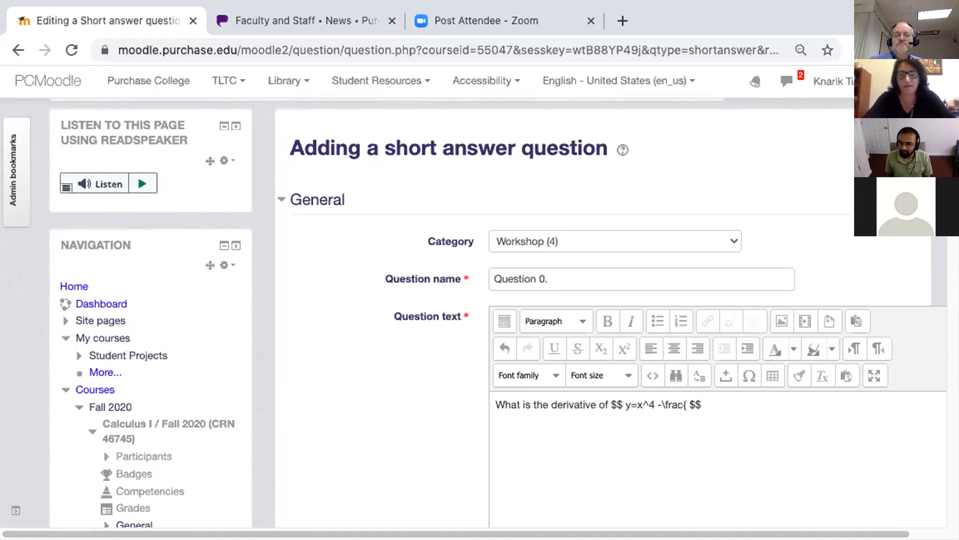
pyautogui.write('3')
pyautogui.press('BackSpace')
pyautogui.press('BackSpace')
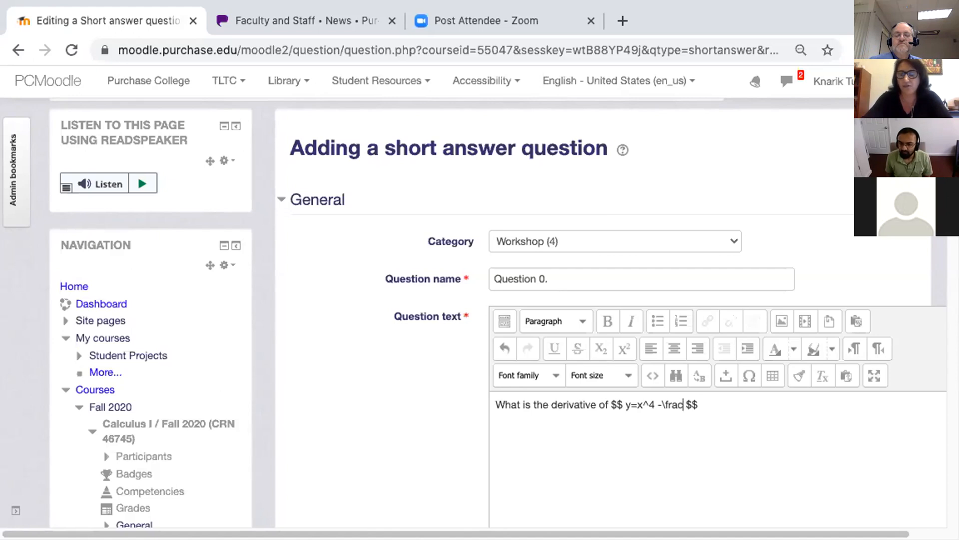
pyautogui.write('{}{}')
pyautogui.press('Left')
pyautogui.press('Left')
pyautogui.press('Left')
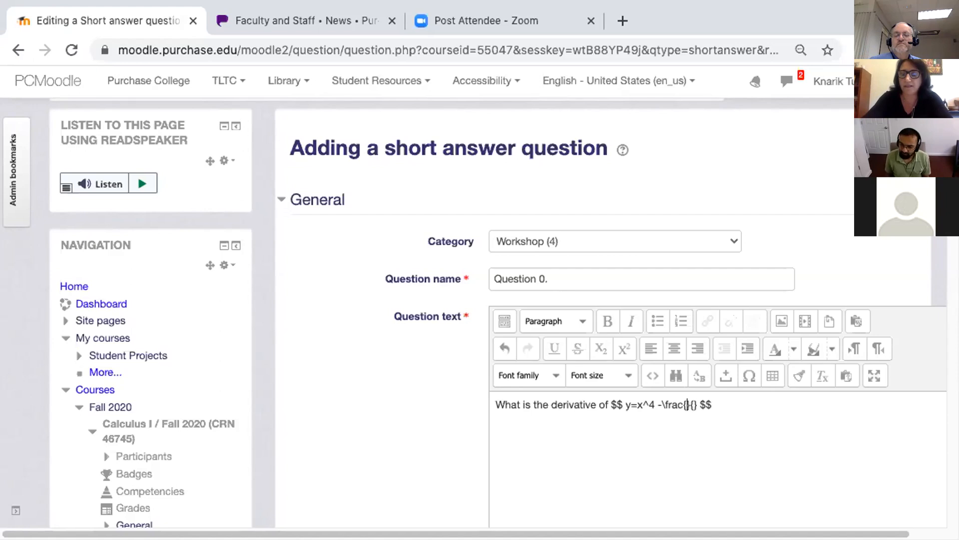
# Step: Fill the LaTeX fraction with numerator 3 and denominator 4, and end the question text with a question mark
pyautogui.write('3')
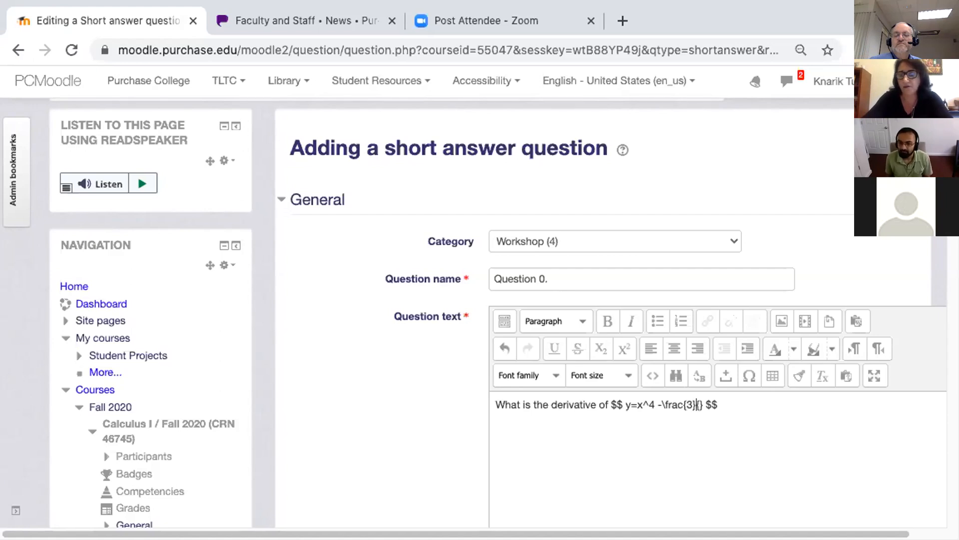
pyautogui.press('Right')
pyautogui.press('Right')
pyautogui.write('4')
pyautogui.press('End')
pyautogui.write('?')
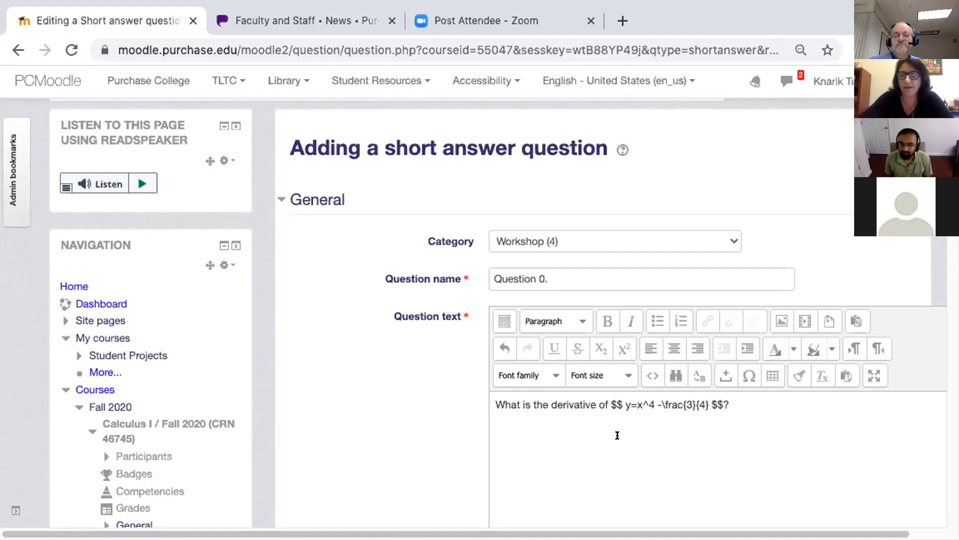
# Step: Enter "4x^3" as Answer 1 and try to save the question
pyautogui.scroll(-5, 617, 434)
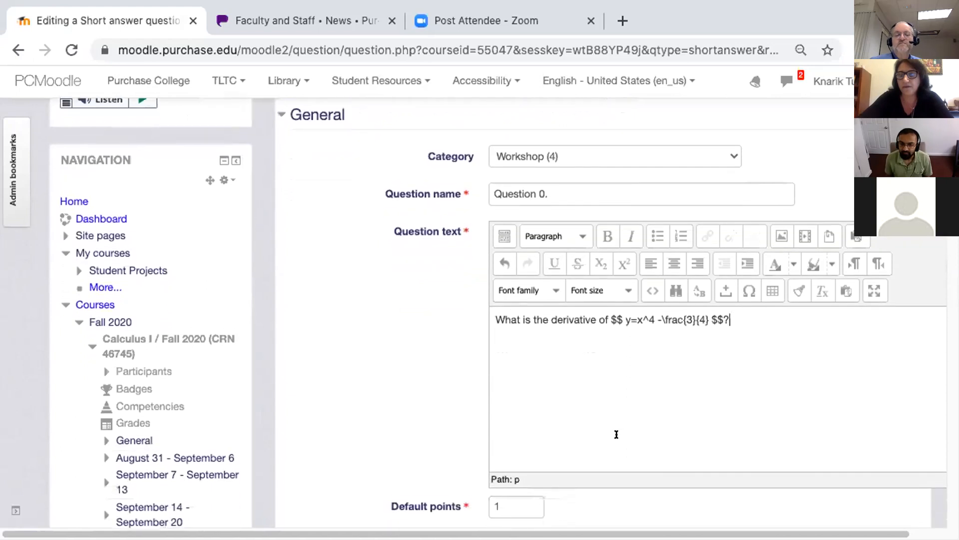
pyautogui.scroll(-10, 611, 436)
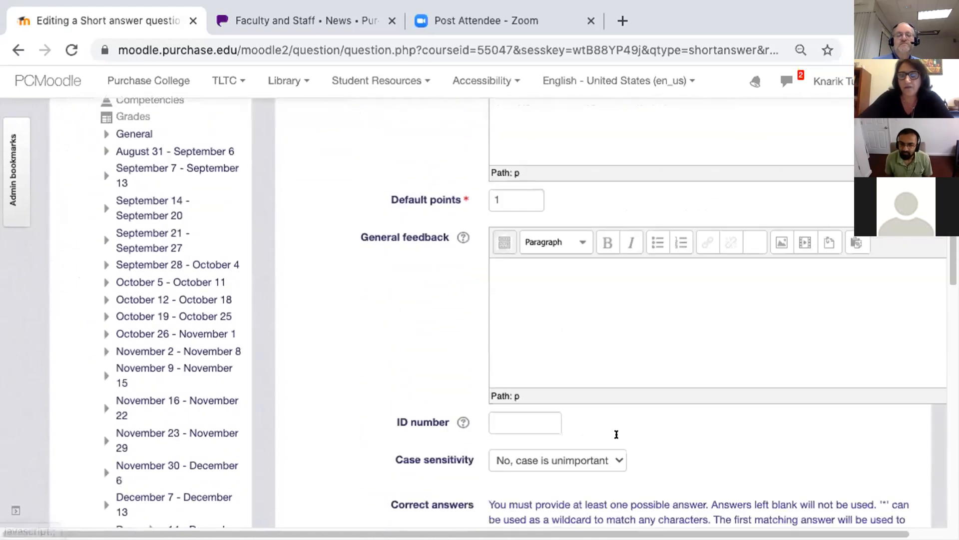
pyautogui.scroll(-3, 612, 433)
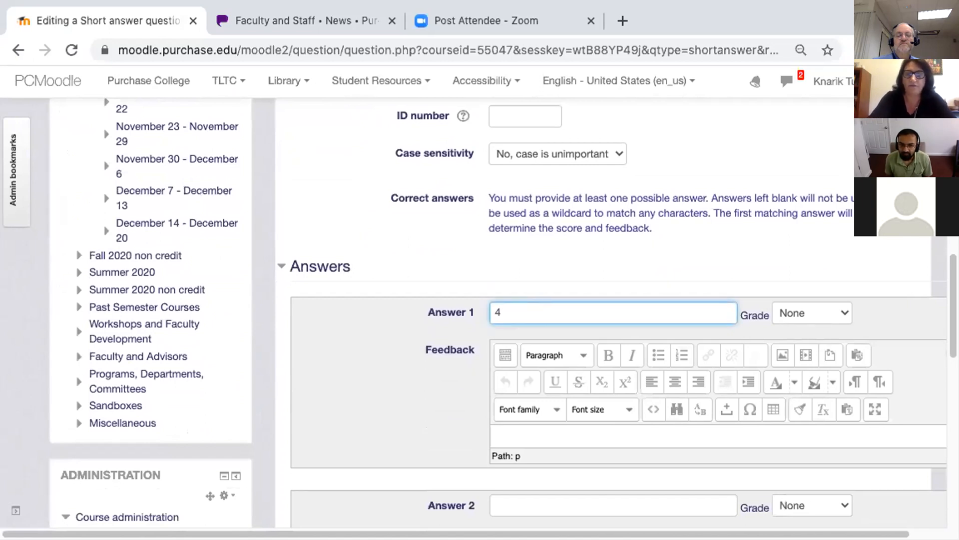
pyautogui.write('^3')
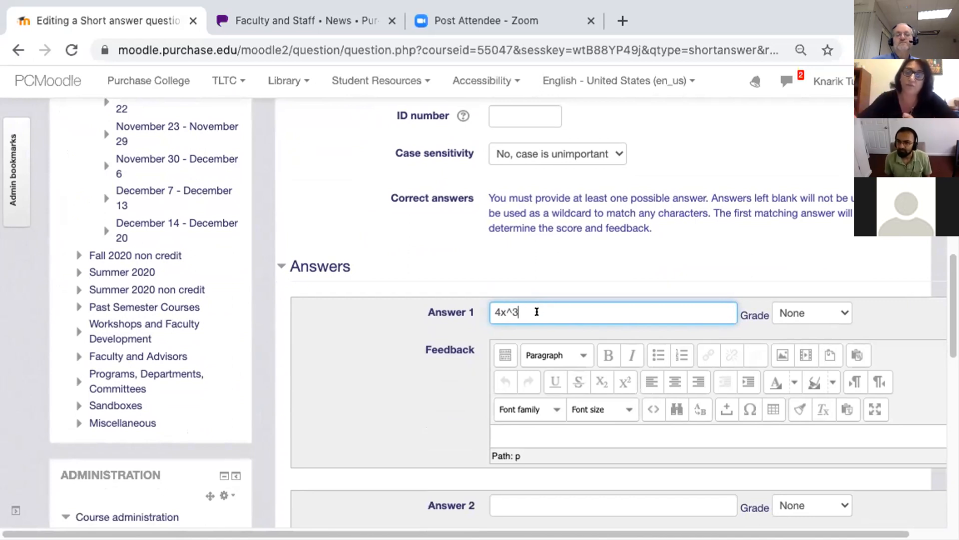
pyautogui.scroll(-15, 459, 377)
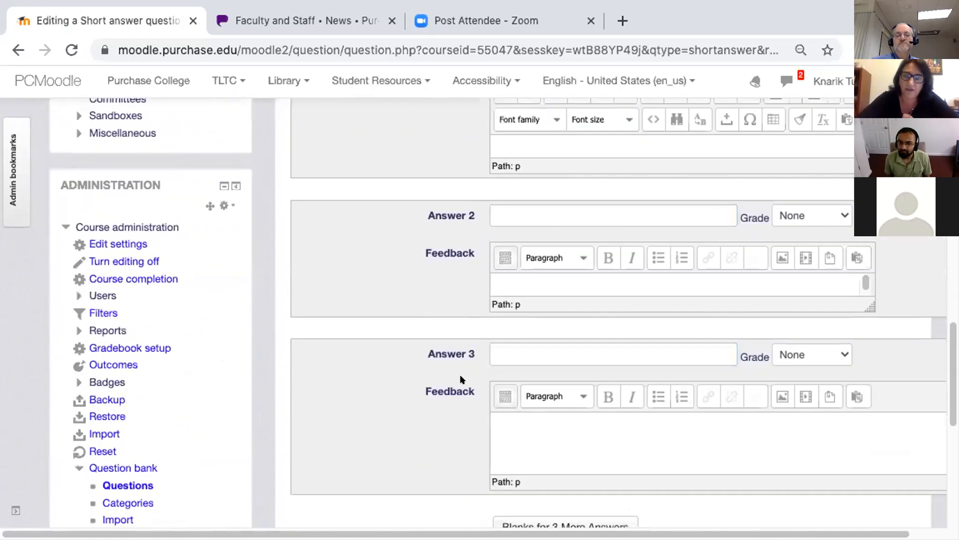
pyautogui.click(540, 317)
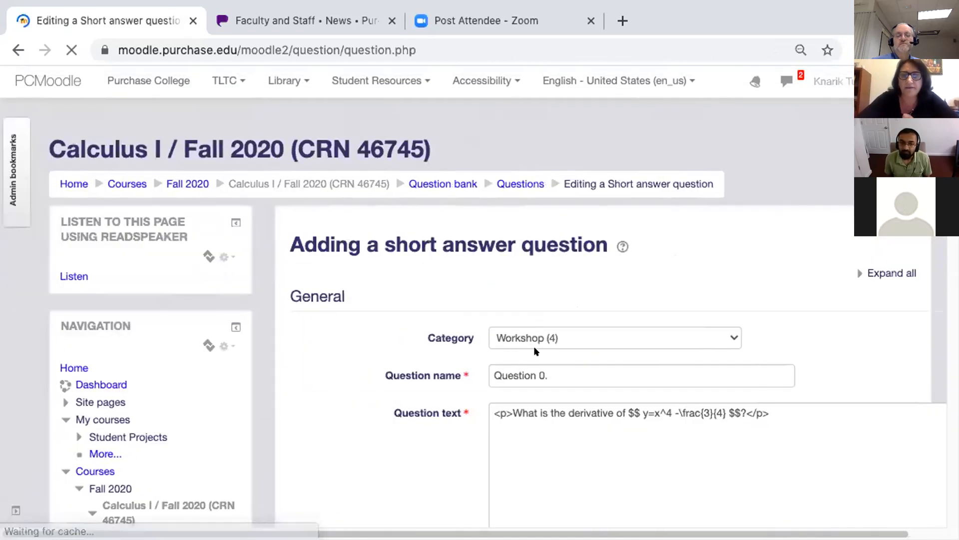
# Step: Set the grade of Answer 1 to 100% and save the question to the question bank
pyautogui.scroll(-15, 535, 350)
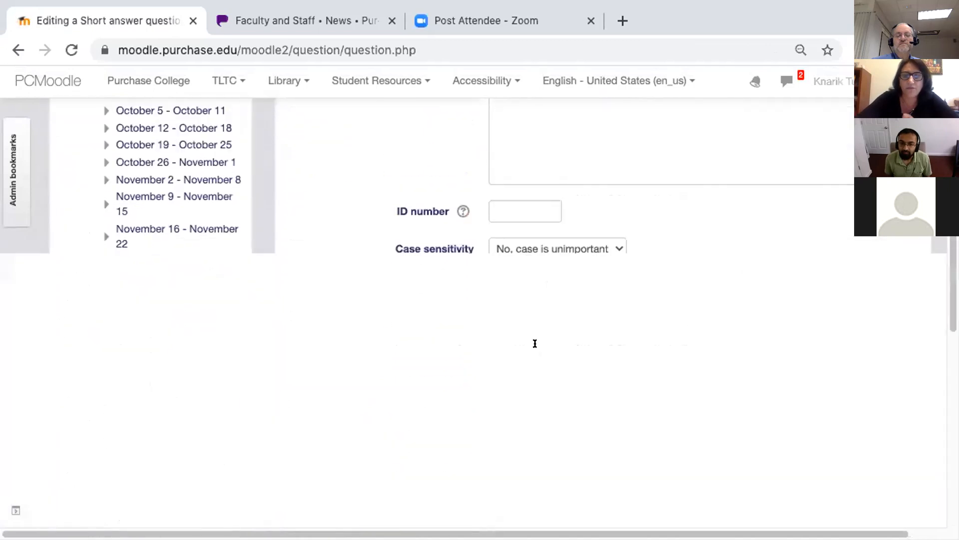
pyautogui.scroll(-2, 535, 343)
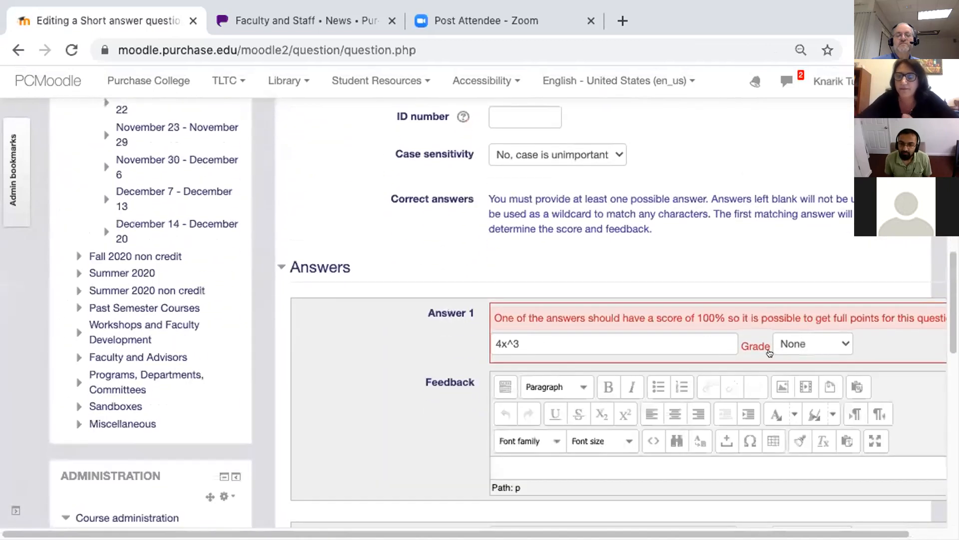
pyautogui.click(794, 343)
pyautogui.click(794, 358)
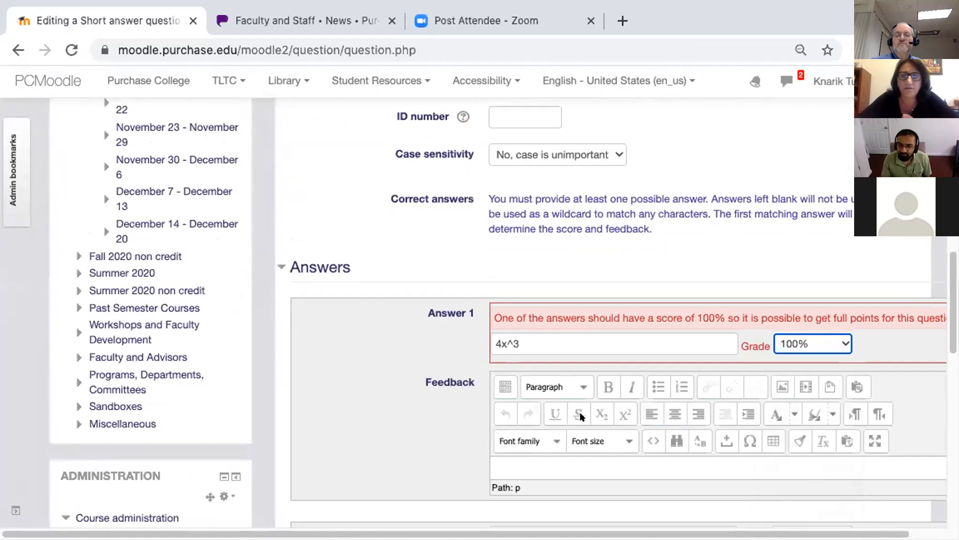
pyautogui.scroll(-8, 582, 412)
pyautogui.scroll(-5, 582, 412)
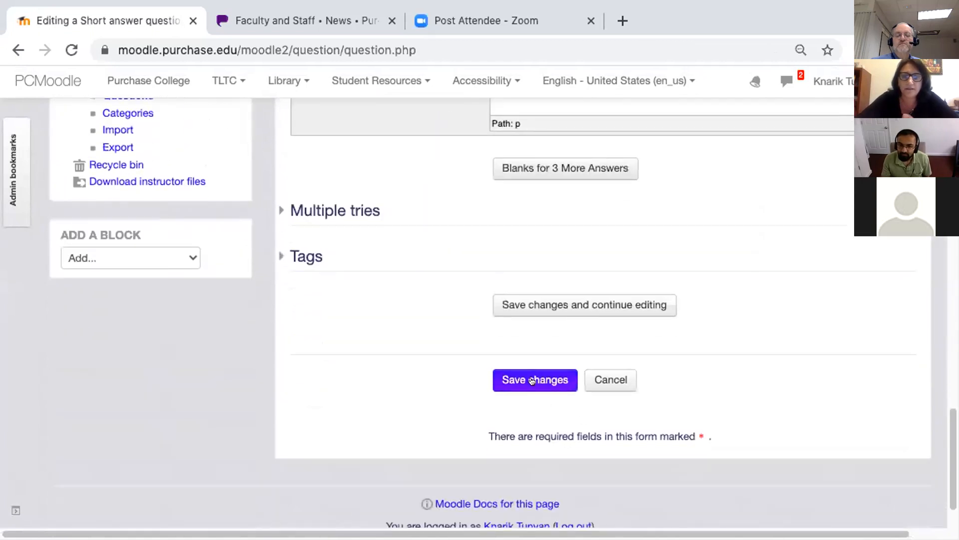
pyautogui.click(532, 381)
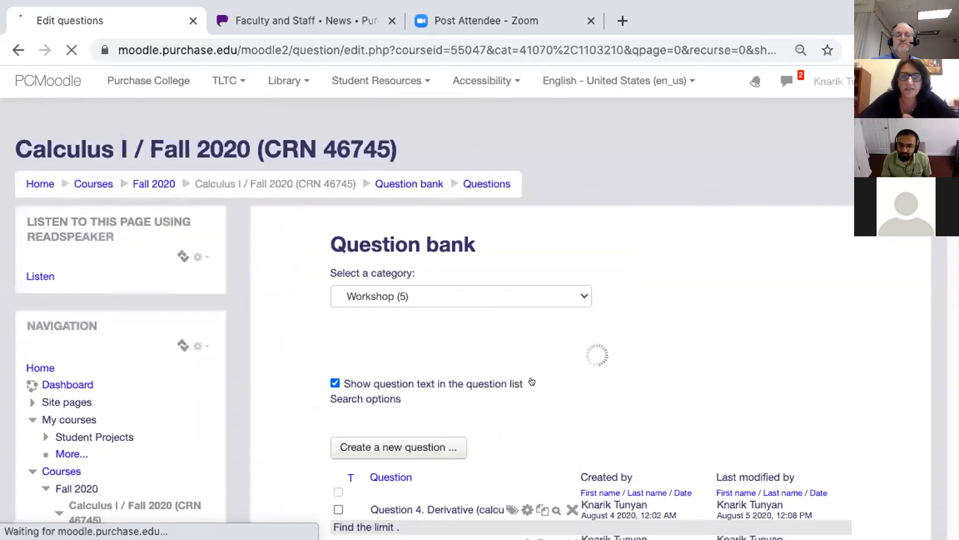
# Step: Preview Question 0 from the question list to check its rendered formula, and close the preview
pyautogui.scroll(-3, 531, 381)
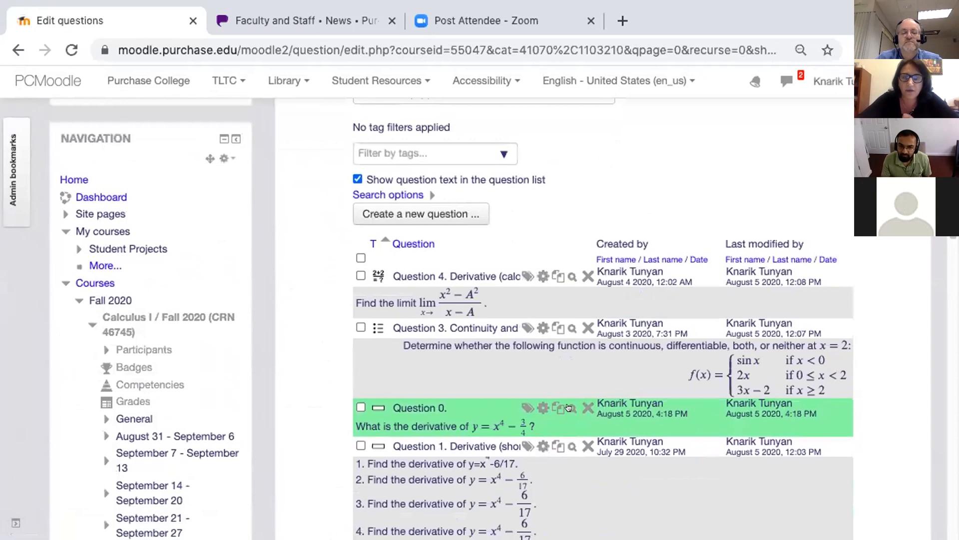
pyautogui.click(568, 407)
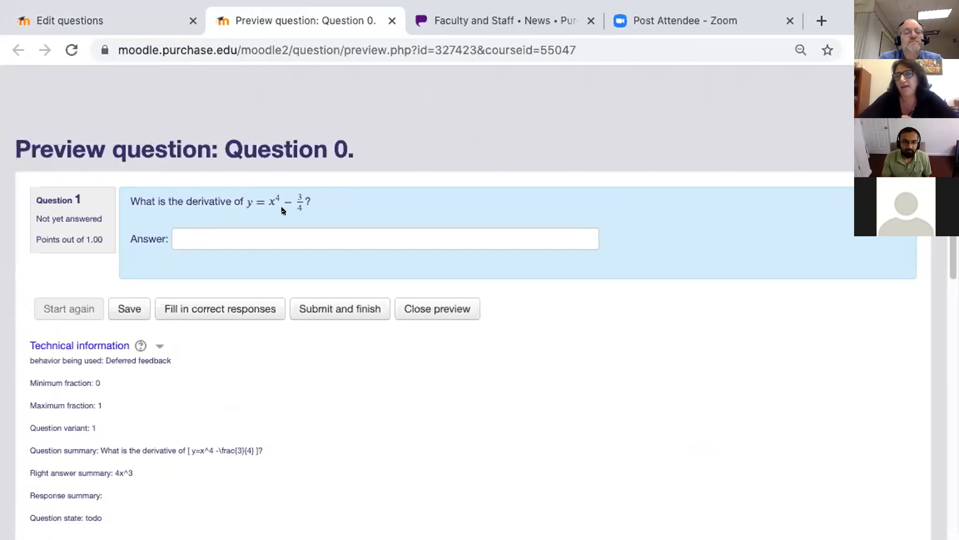
pyautogui.click(255, 197)
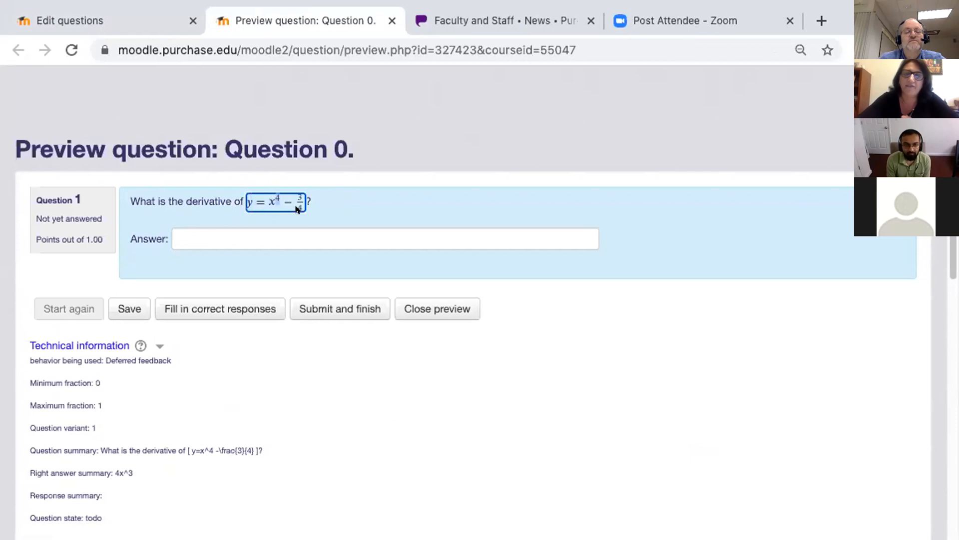
pyautogui.click(325, 209)
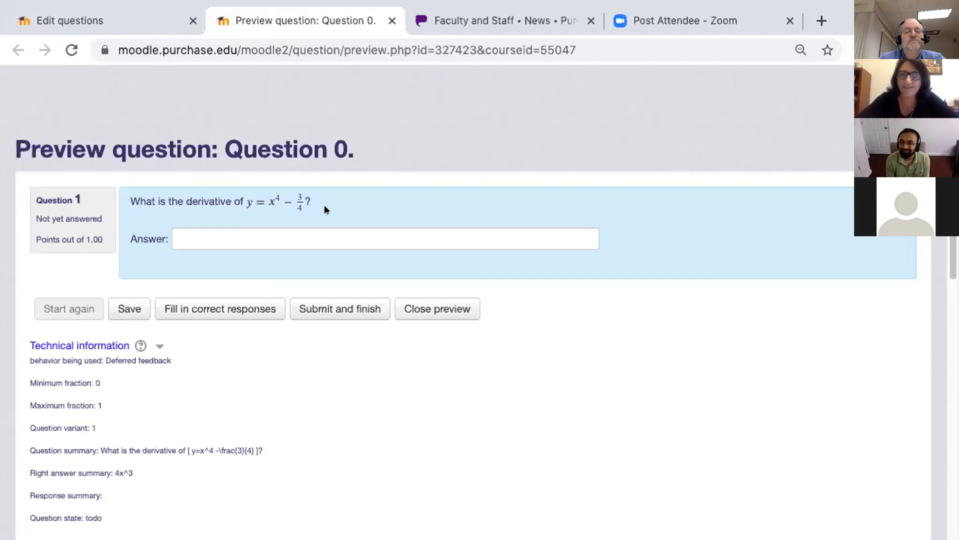
pyautogui.click(411, 313)
# Step: Review the LaTeX variants and settings in the edit form of "Question 1. Derivative (short answer)" and leave it without saving
pyautogui.scroll(-3, 457, 388)
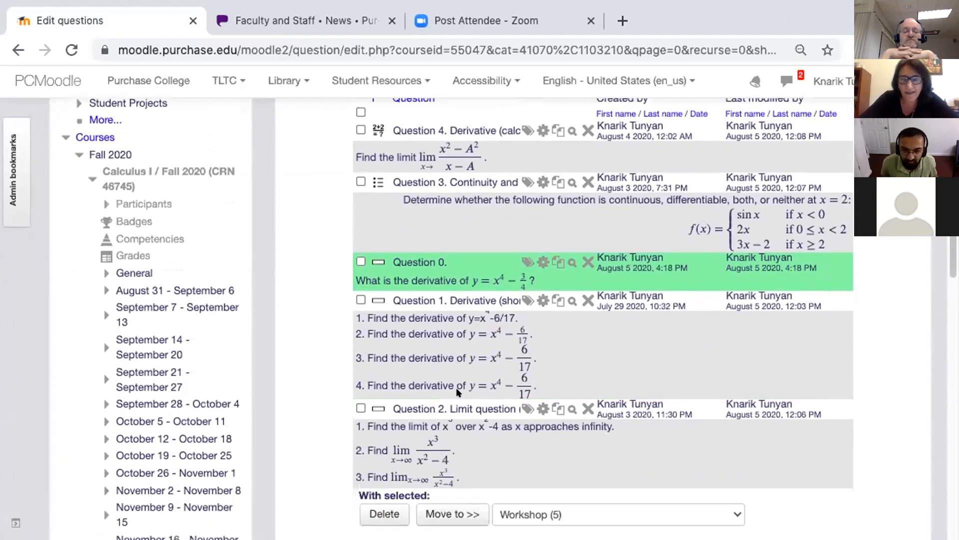
pyautogui.click(531, 301)
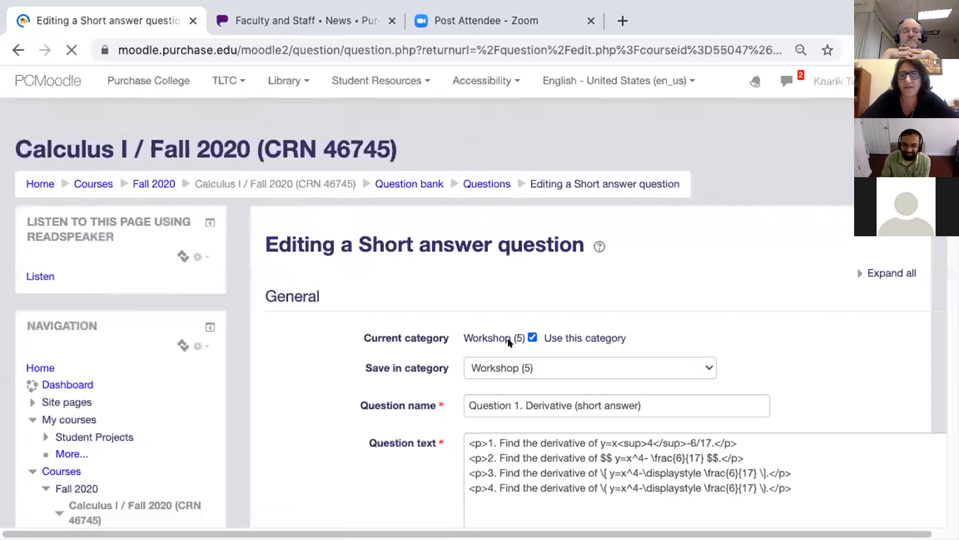
pyautogui.scroll(-1, 509, 342)
pyautogui.scroll(-1, 507, 343)
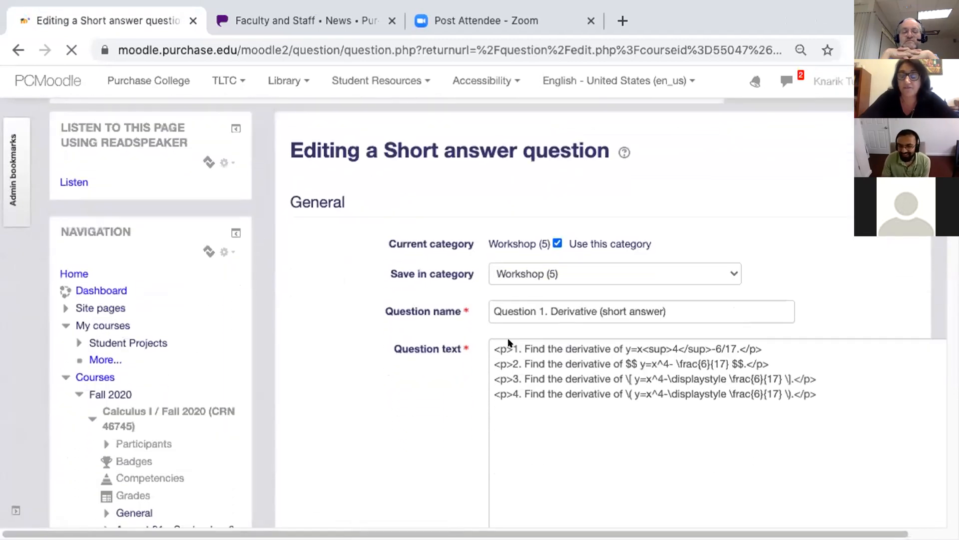
pyautogui.scroll(-1, 505, 343)
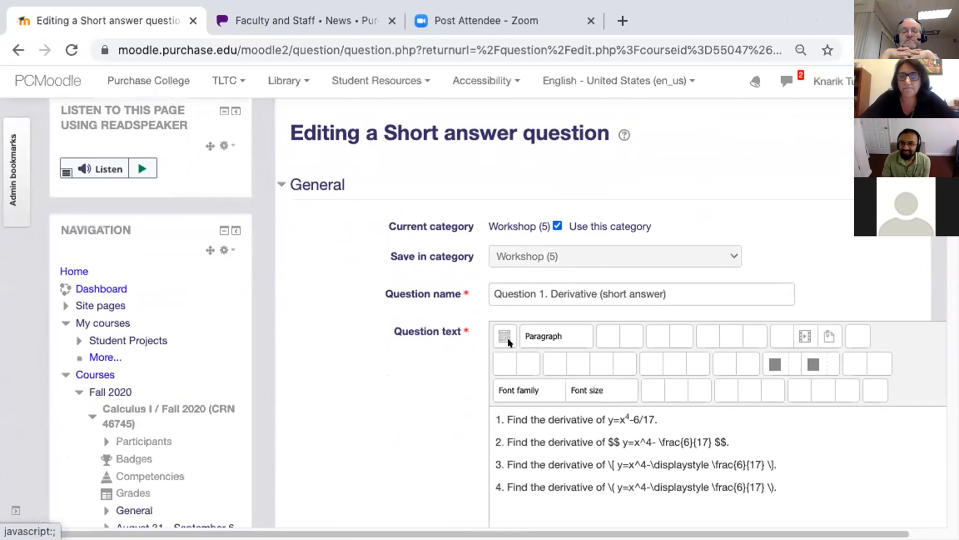
pyautogui.scroll(-5, 507, 340)
pyautogui.scroll(-15, 509, 339)
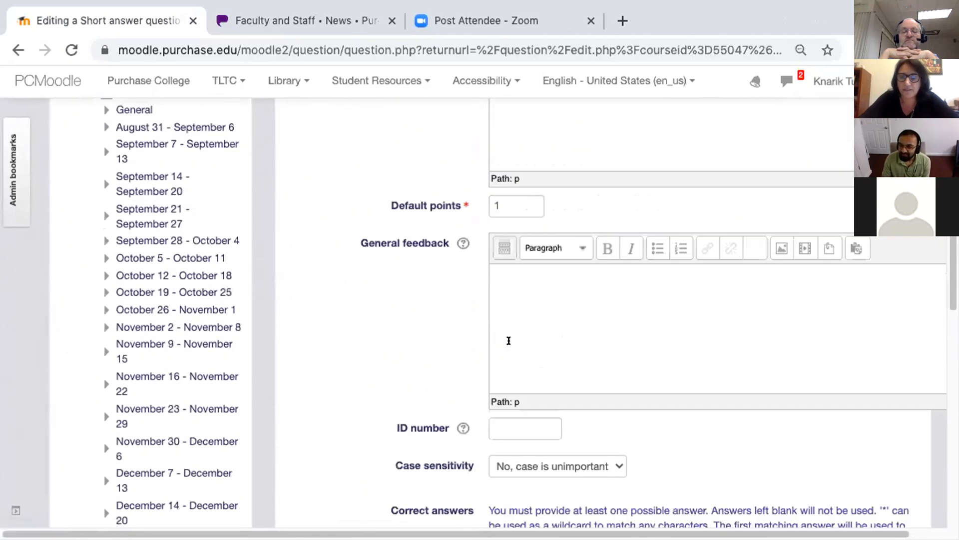
pyautogui.scroll(-1, 508, 337)
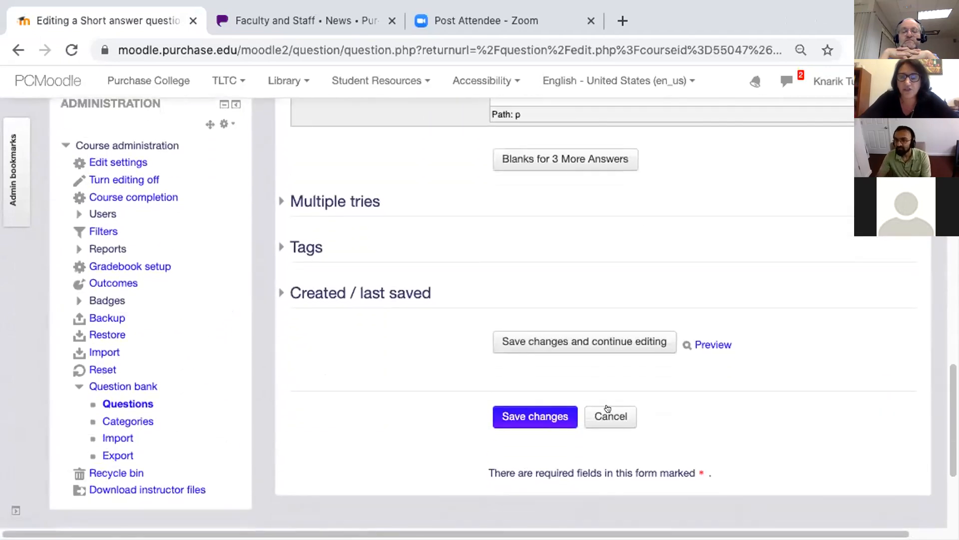
pyautogui.click(608, 411)
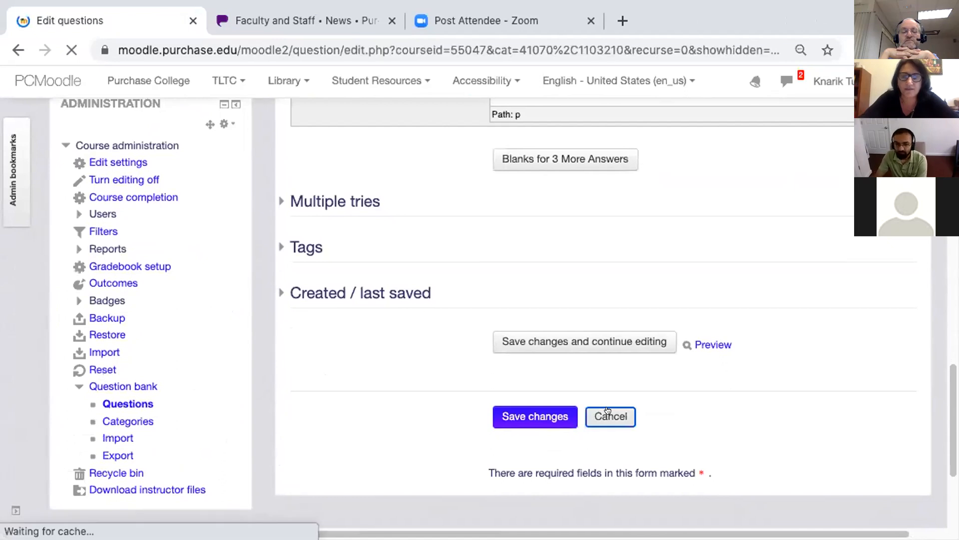
# Step: Preview "Question 1. Derivative (short answer)" to compare its four rendered formula versions, and close the preview
pyautogui.scroll(-5, 484, 430)
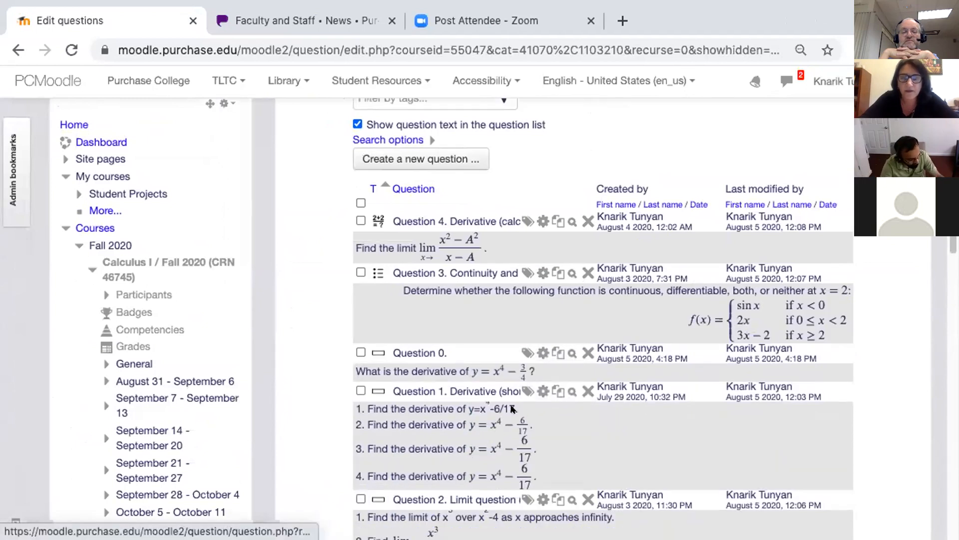
pyautogui.click(568, 390)
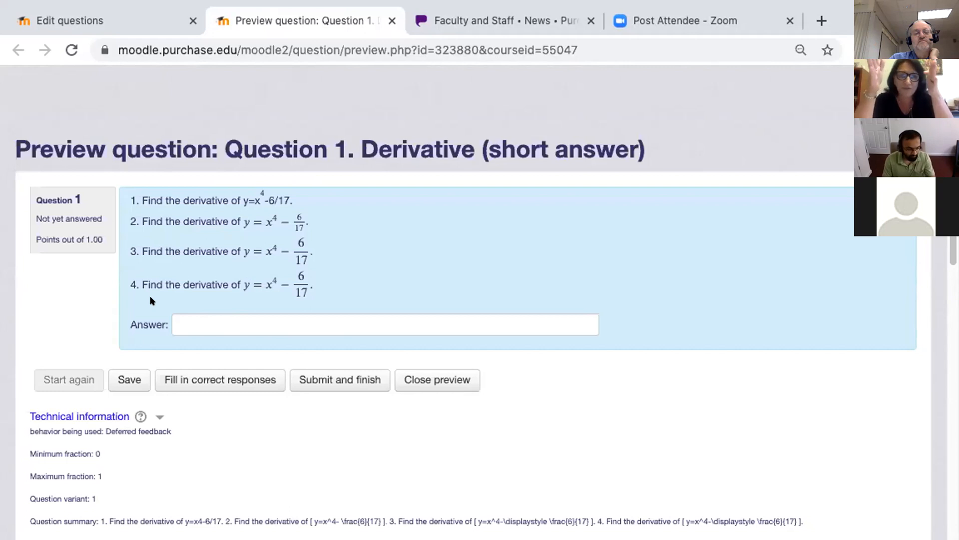
pyautogui.click(286, 221)
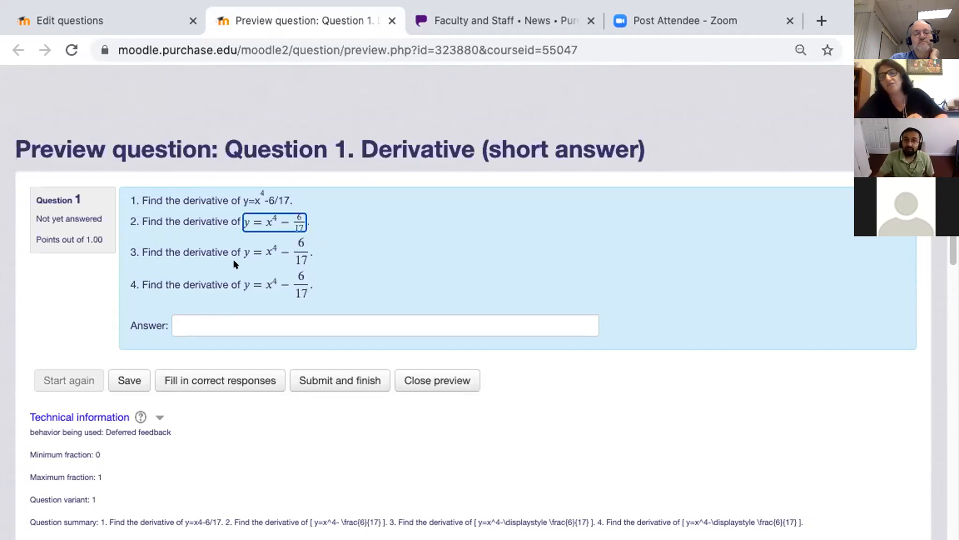
pyautogui.click(434, 373)
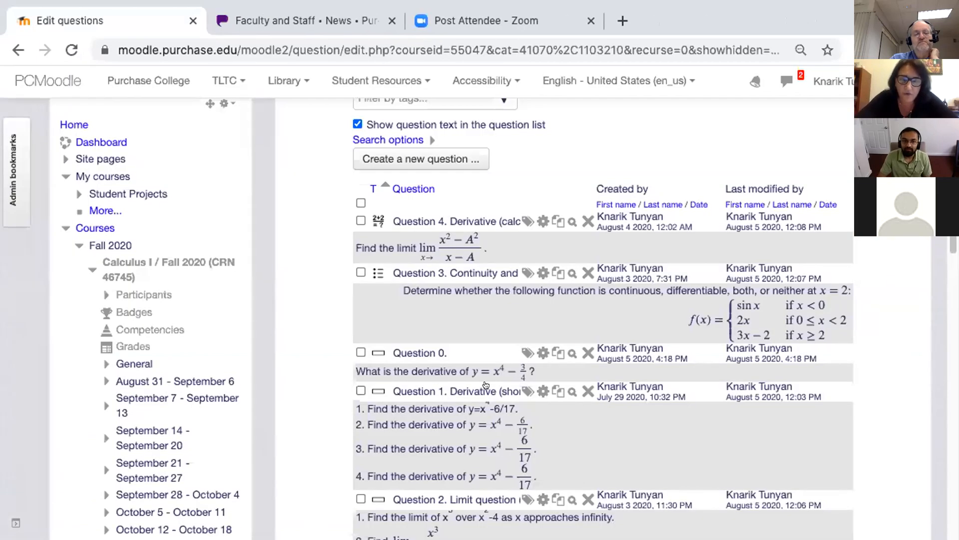
# Step: Open "Question 1. Derivative (short answer)" for editing and examine the \displaystyle command in the third formula variant
pyautogui.click(533, 385)
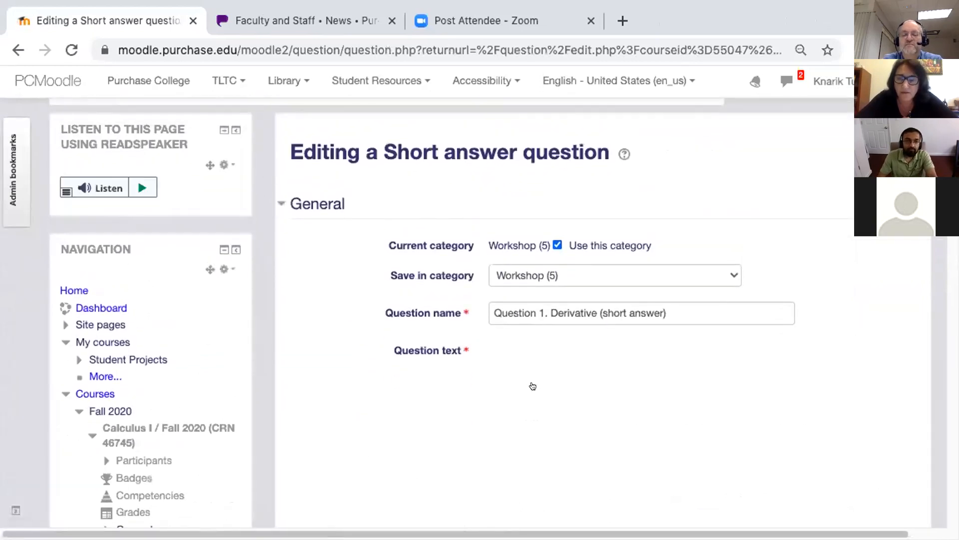
pyautogui.scroll(-1, 550, 366)
pyautogui.scroll(-2, 550, 366)
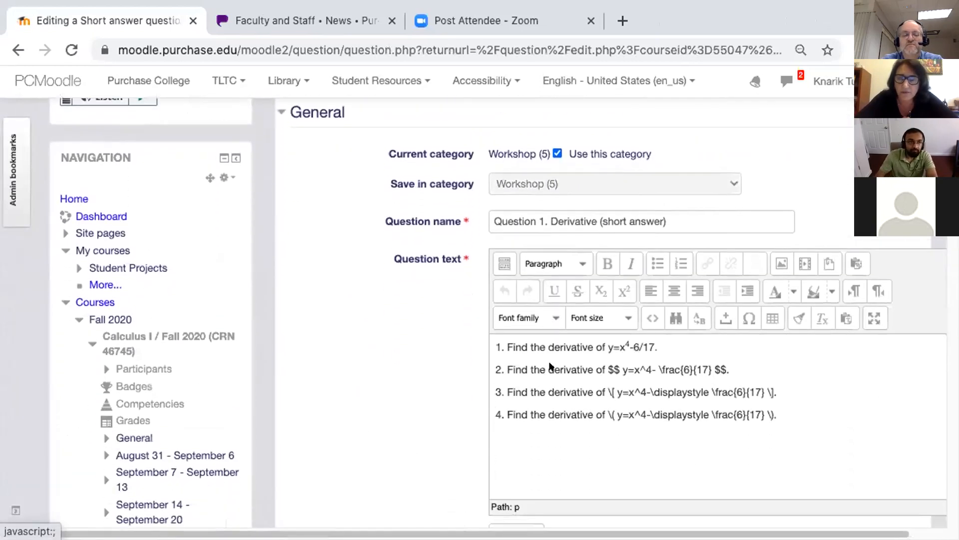
pyautogui.scroll(1, 550, 366)
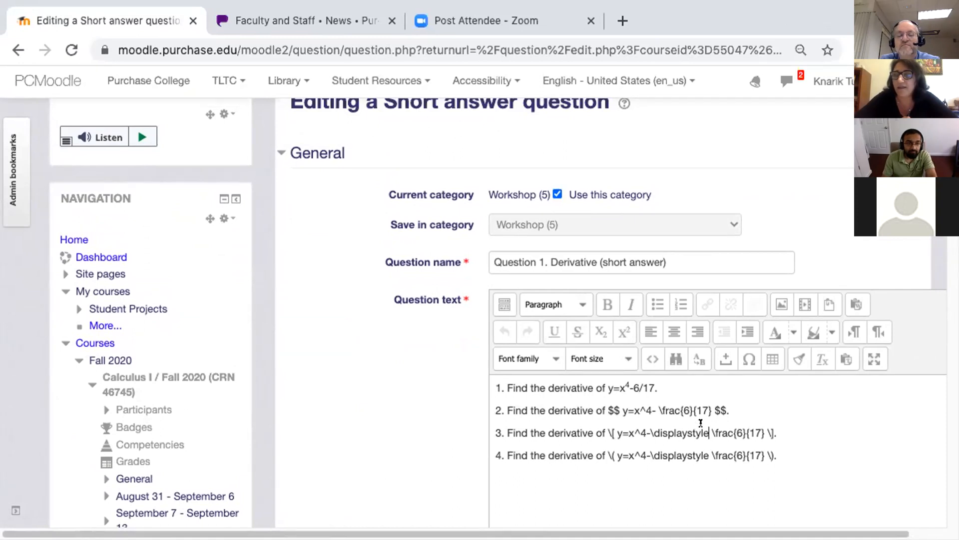
pyautogui.moveTo(709, 422); pyautogui.dragTo(645, 422)
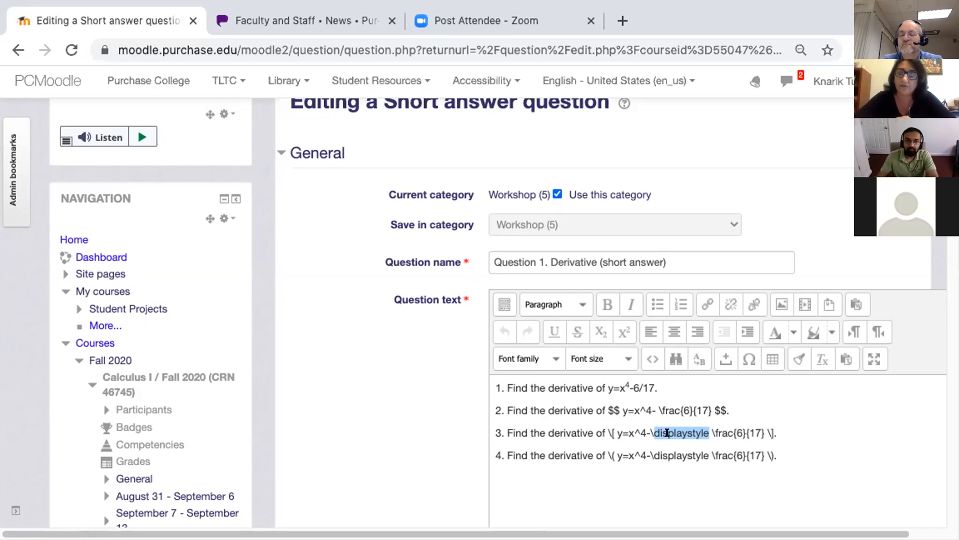
pyautogui.click(721, 422)
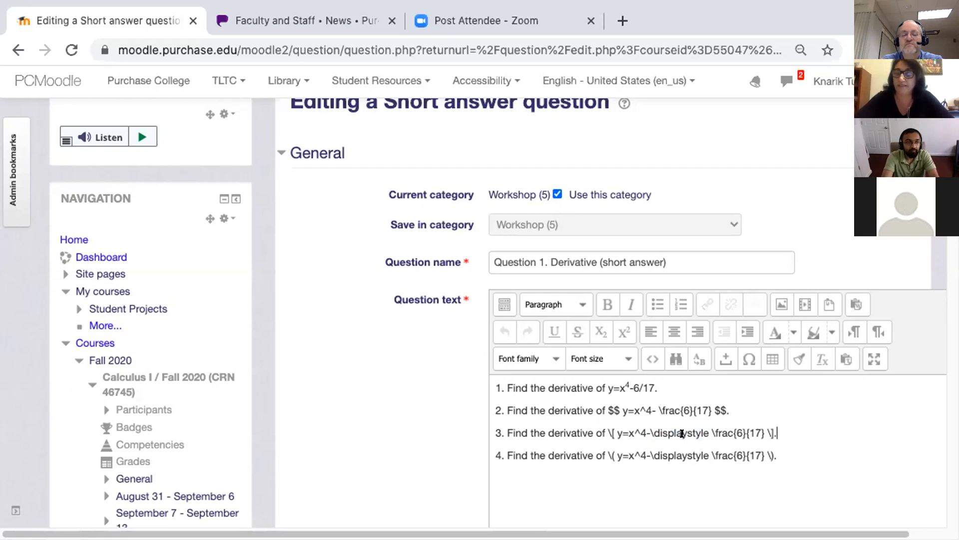
# Step: Compare the opening LaTeX delimiters of variants 2 to 4 in the question text, and leave the form without saving
pyautogui.moveTo(606, 409); pyautogui.dragTo(620, 410)
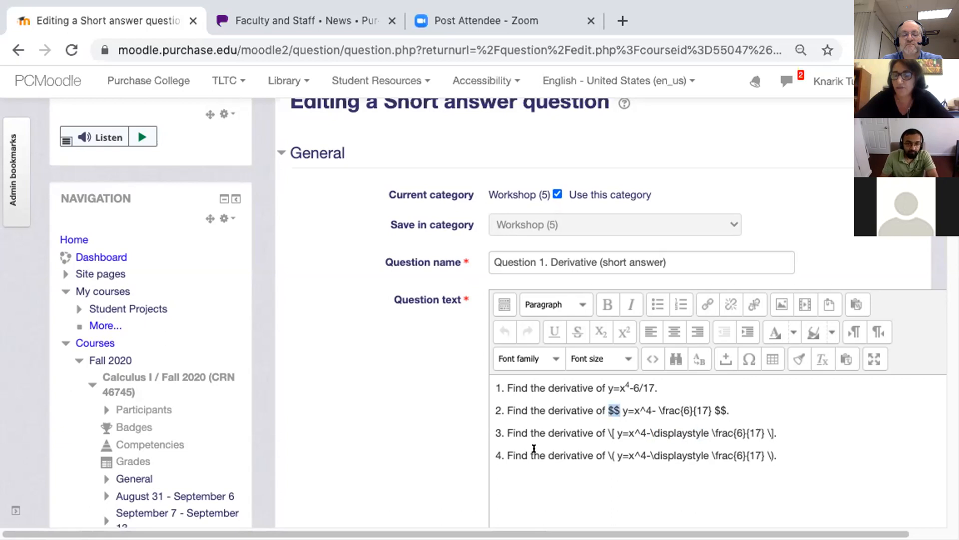
pyautogui.click(617, 405)
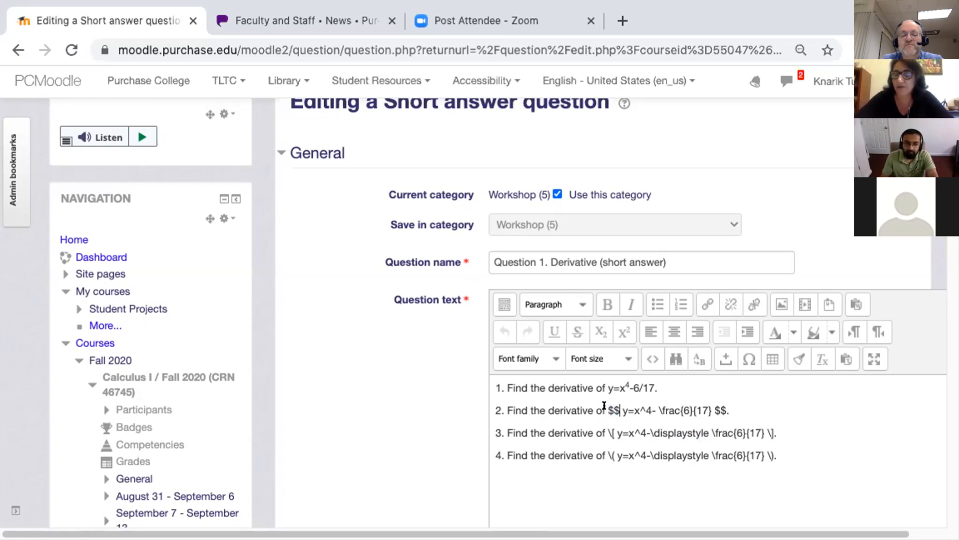
pyautogui.moveTo(606, 405); pyautogui.dragTo(607, 431)
pyautogui.click(614, 449)
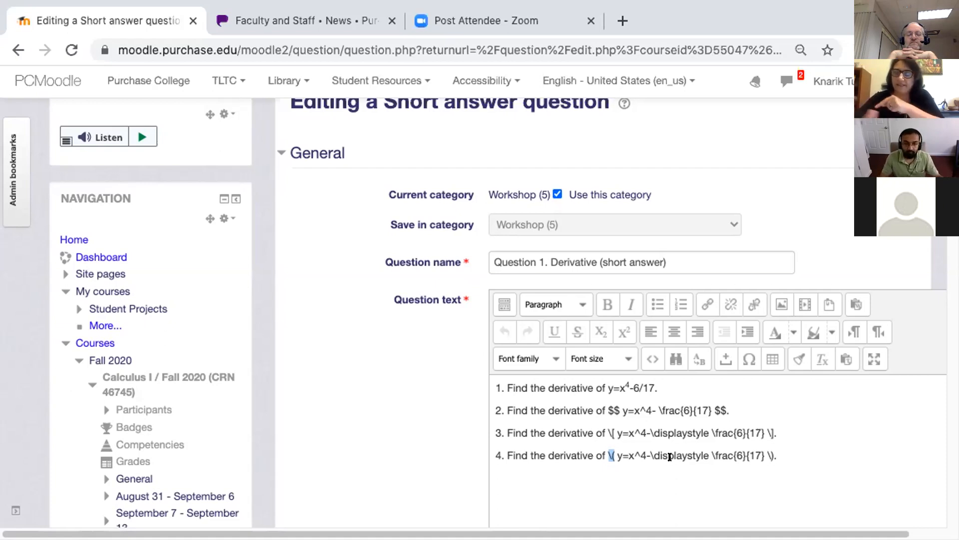
pyautogui.scroll(-5, 634, 444)
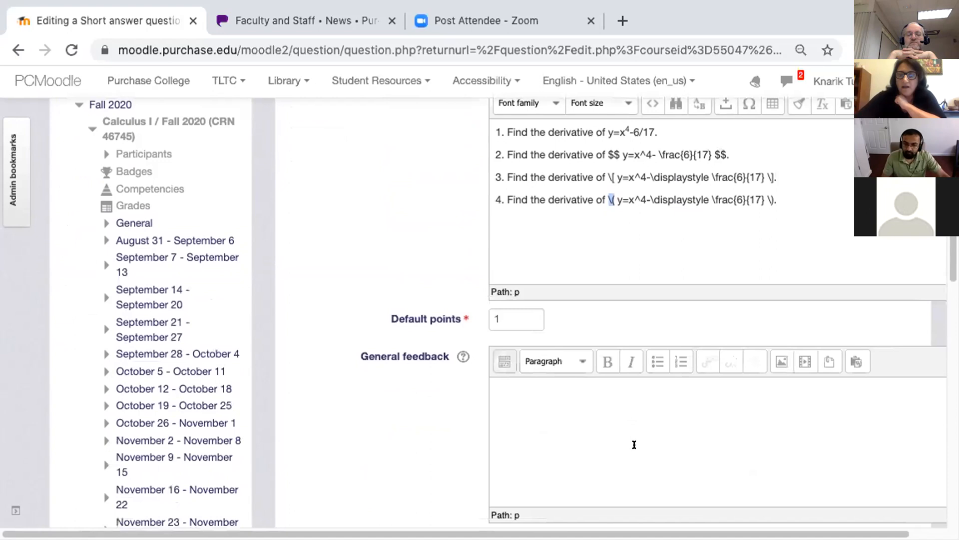
pyautogui.scroll(-17, 634, 445)
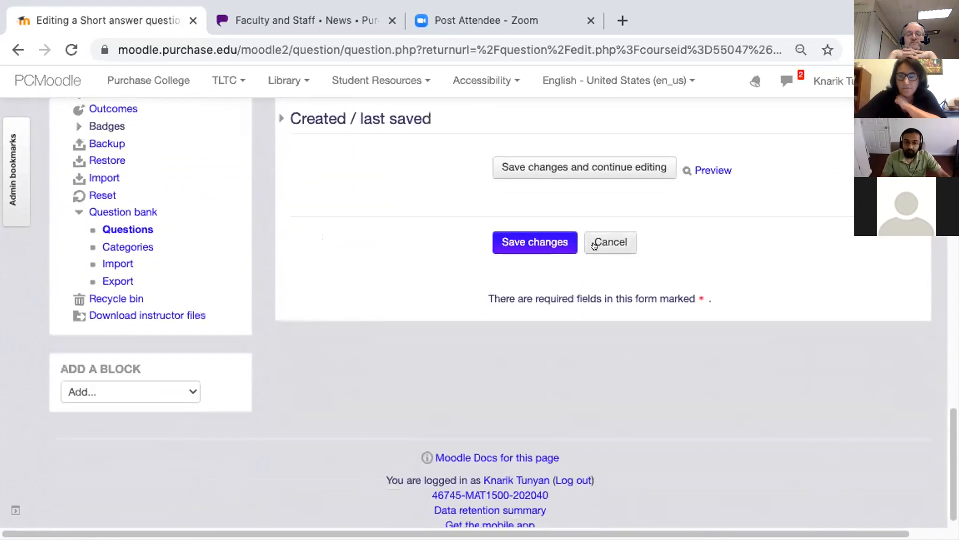
pyautogui.click(597, 240)
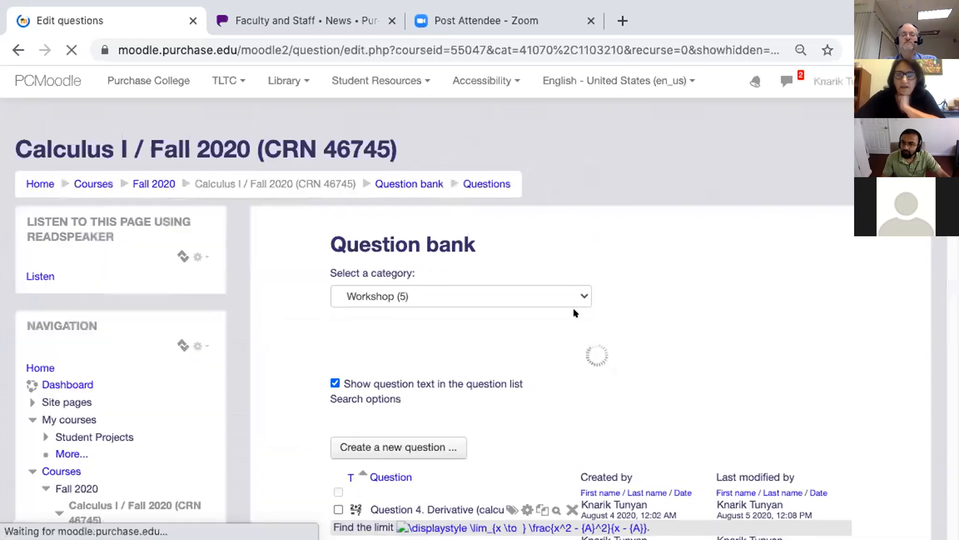
# Step: Open "Question 2. Limit question (short answer)" for editing and examine the \displaystyle command in its second limit variant
pyautogui.scroll(-4, 574, 312)
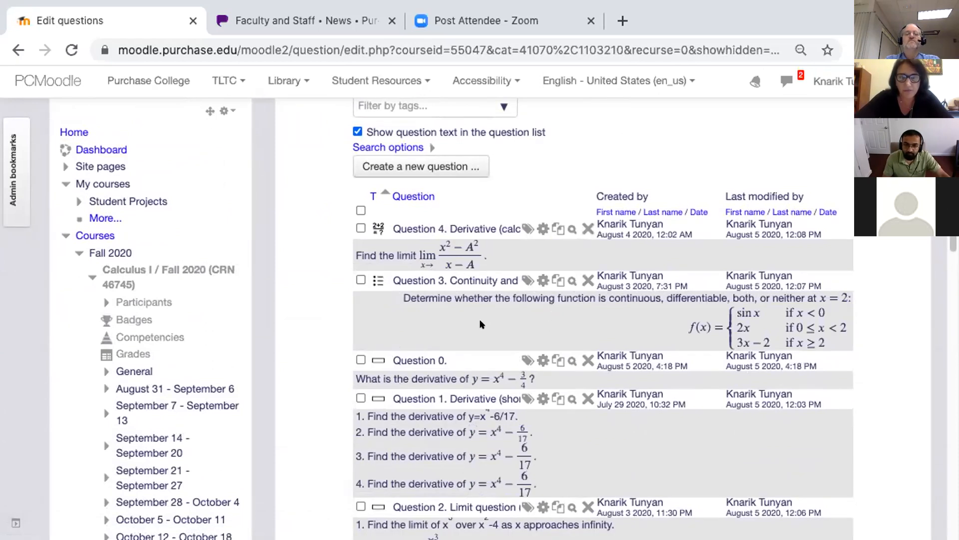
pyautogui.scroll(-2, 481, 325)
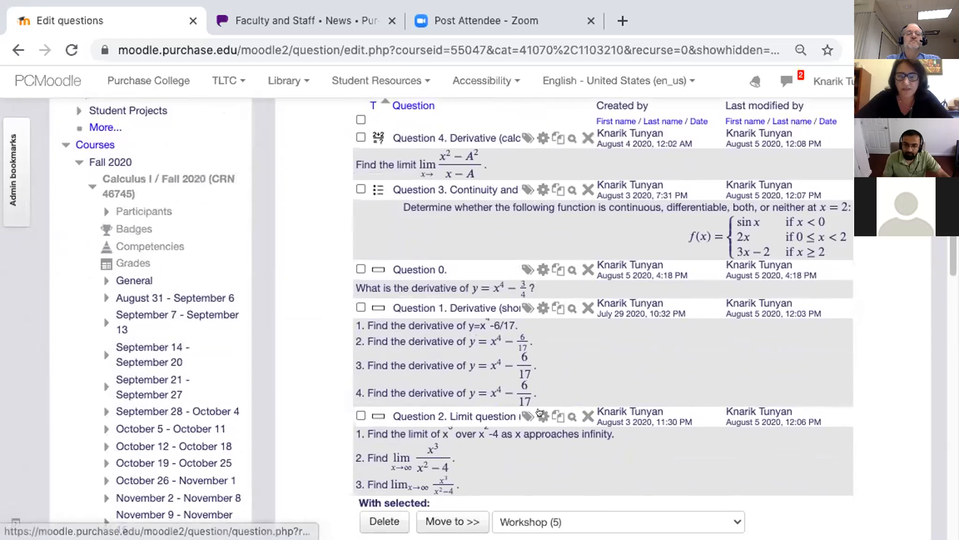
pyautogui.scroll(-2, 476, 414)
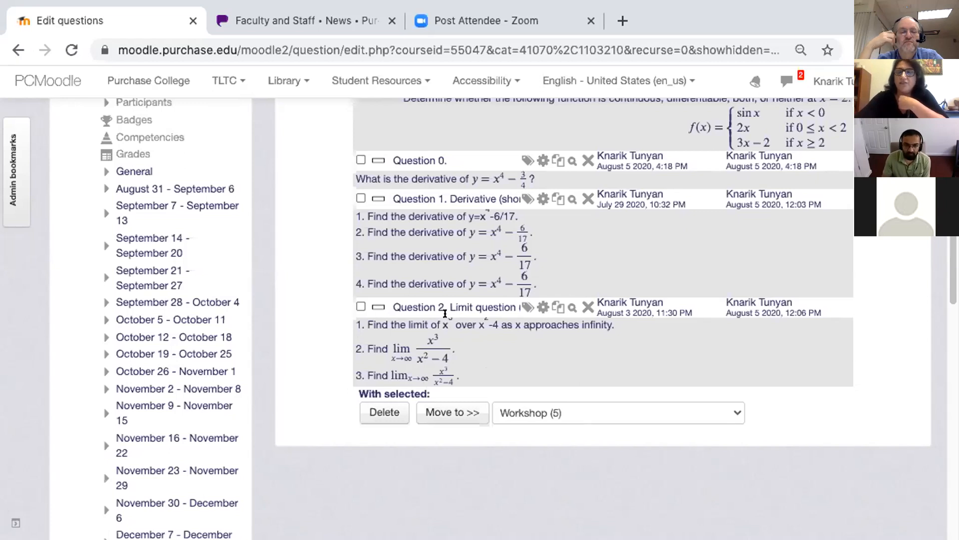
pyautogui.click(533, 306)
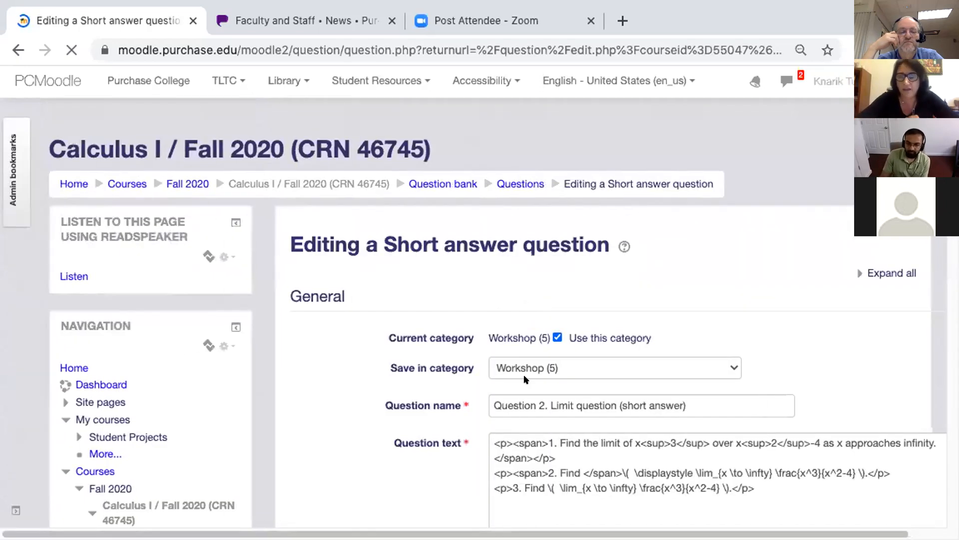
pyautogui.scroll(-2, 523, 378)
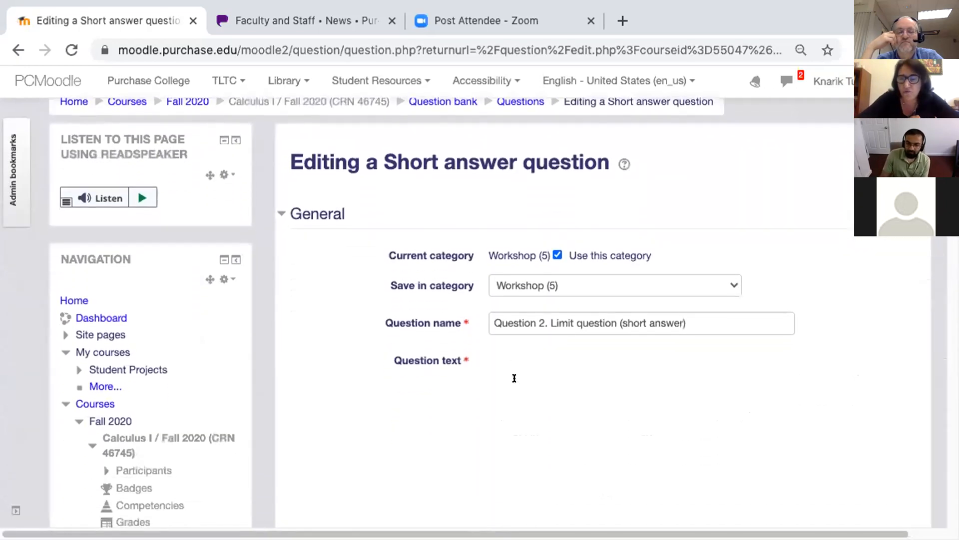
pyautogui.scroll(-2, 514, 377)
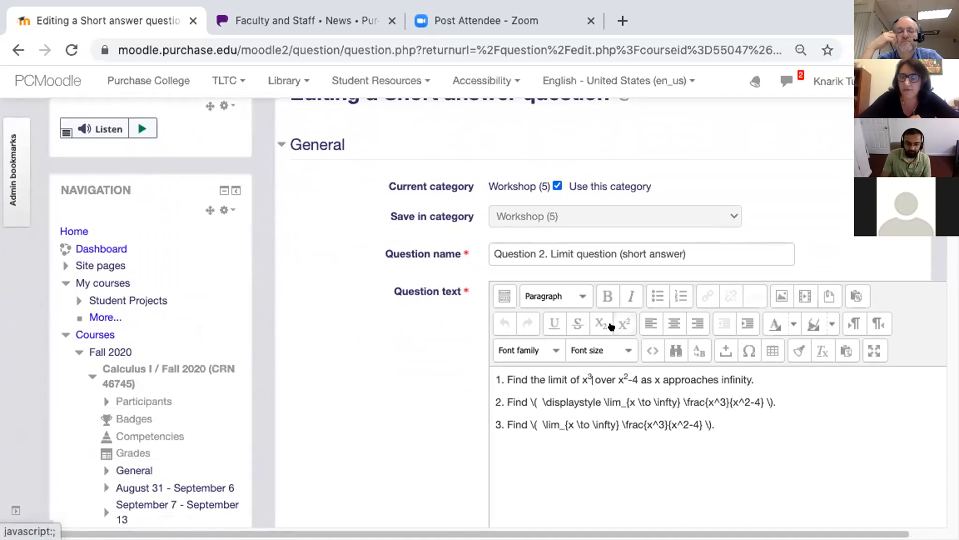
pyautogui.click(601, 396)
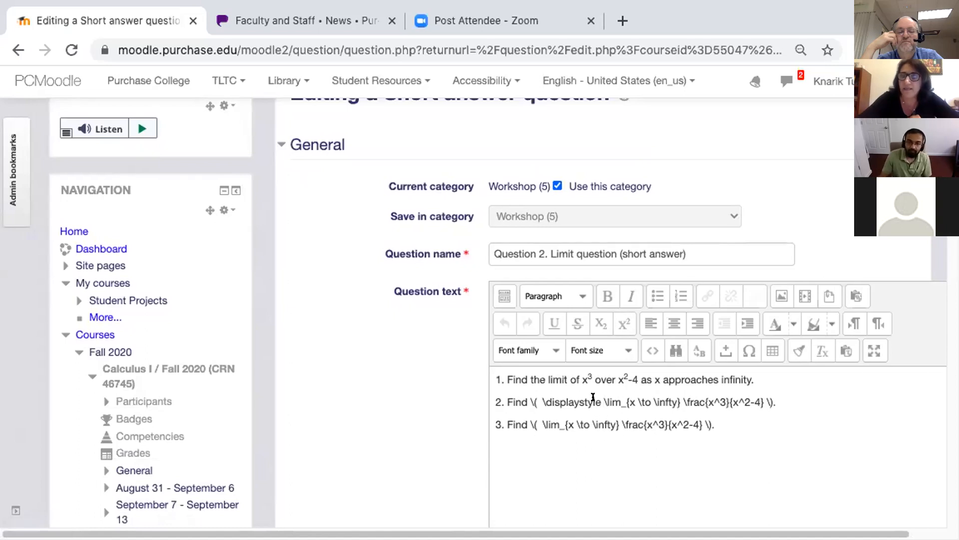
pyautogui.moveTo(593, 396); pyautogui.dragTo(538, 395)
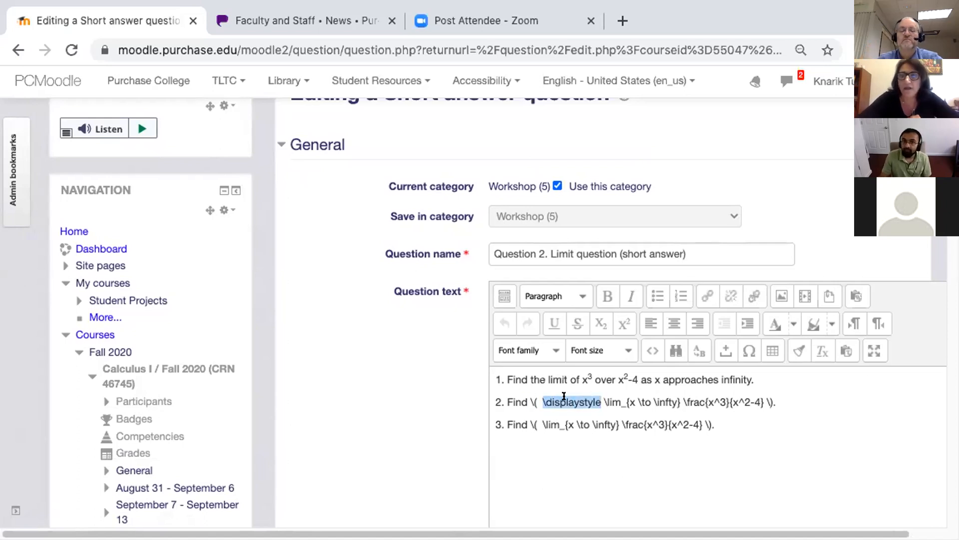
pyautogui.click(538, 448)
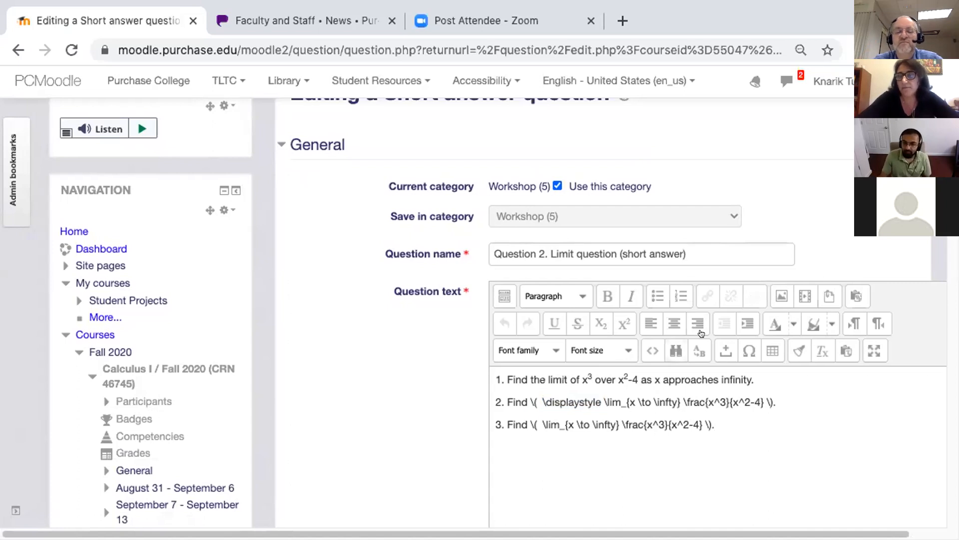
# Step: Left-align line 1 of the limit question's text, center line 2 and right-align line 3
pyautogui.click(537, 370)
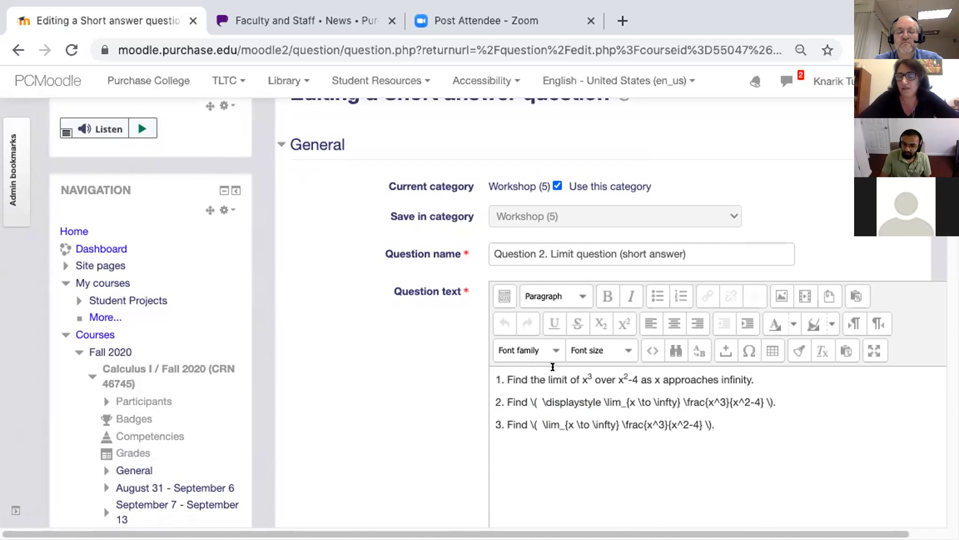
pyautogui.click(641, 322)
pyautogui.click(619, 404)
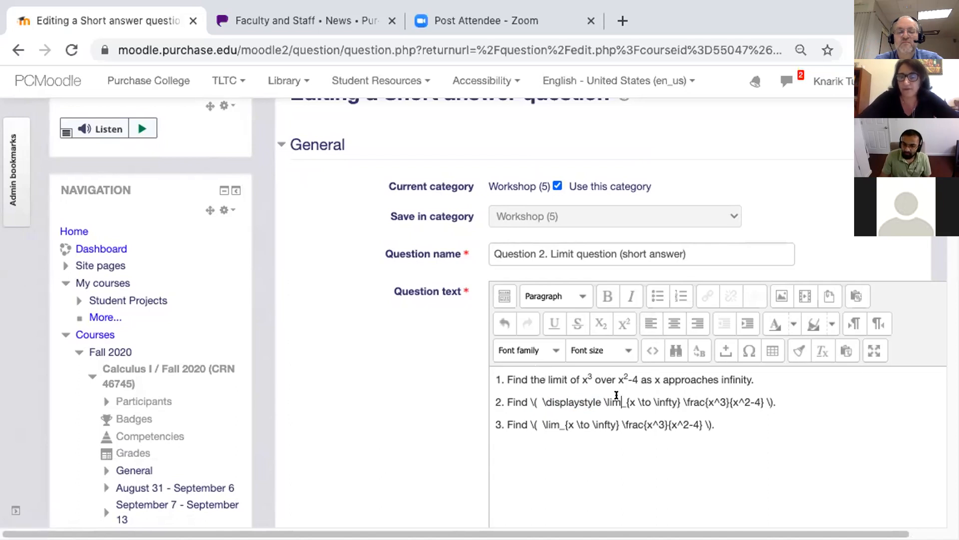
pyautogui.click(673, 322)
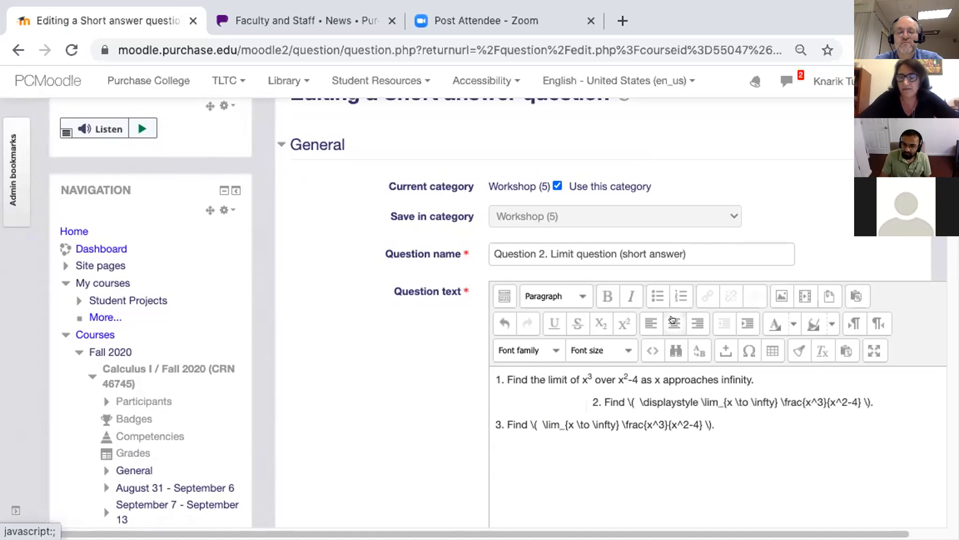
pyautogui.click(549, 422)
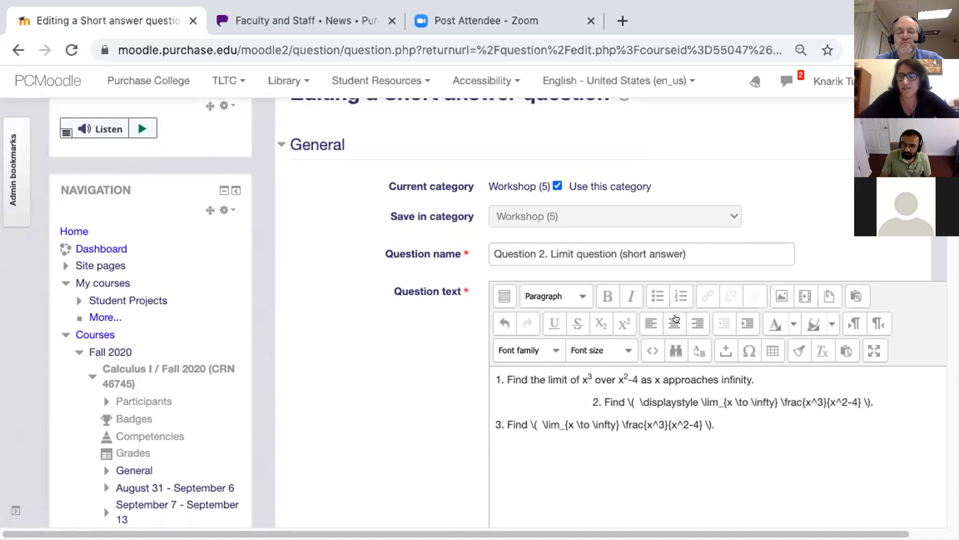
pyautogui.click(689, 318)
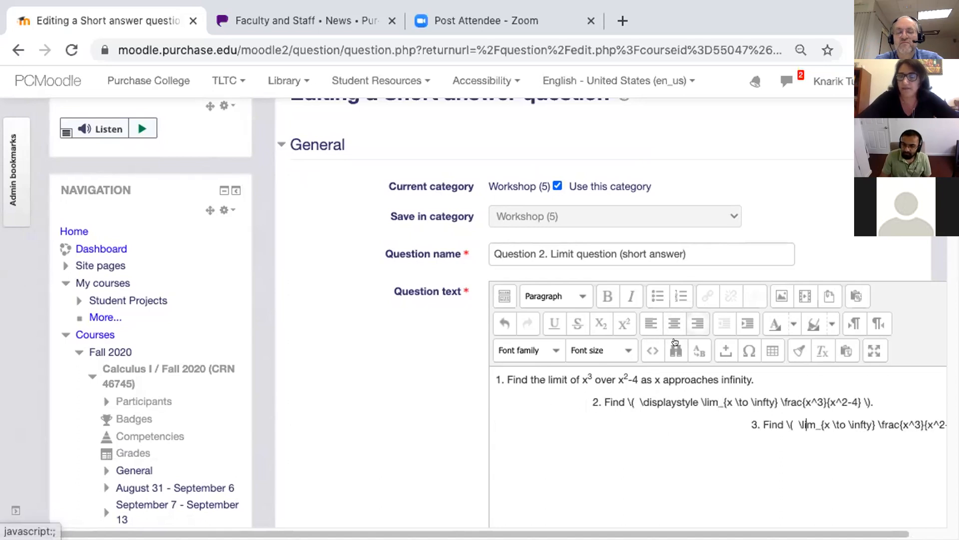
# Step: Save the changes to Question 2 and check its line alignment in the question list
pyautogui.scroll(-12, 632, 401)
pyautogui.scroll(-10, 632, 403)
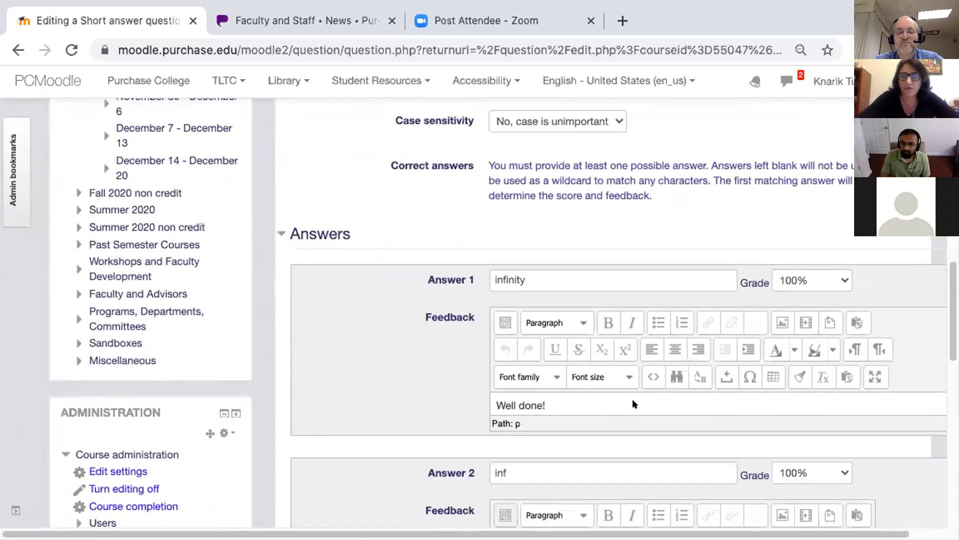
pyautogui.scroll(-3, 632, 403)
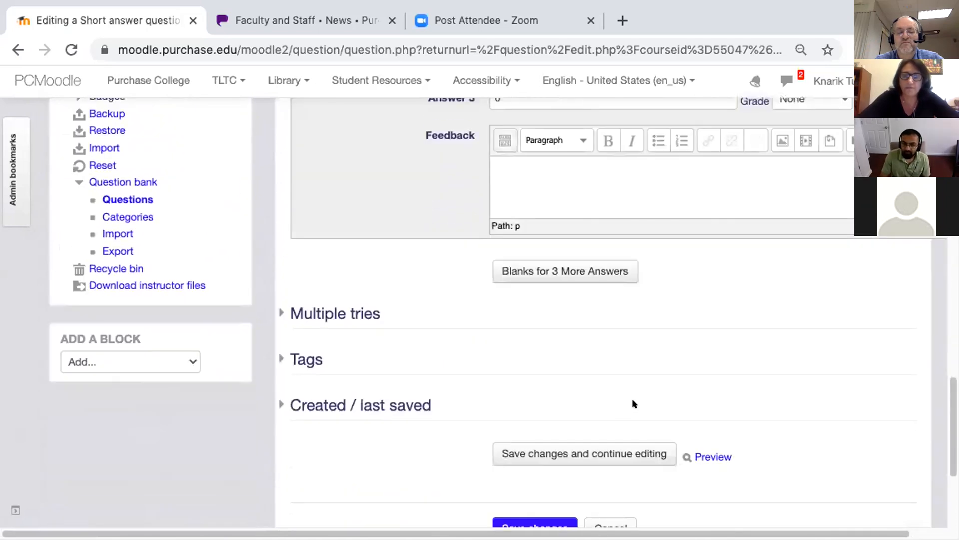
pyautogui.click(502, 502)
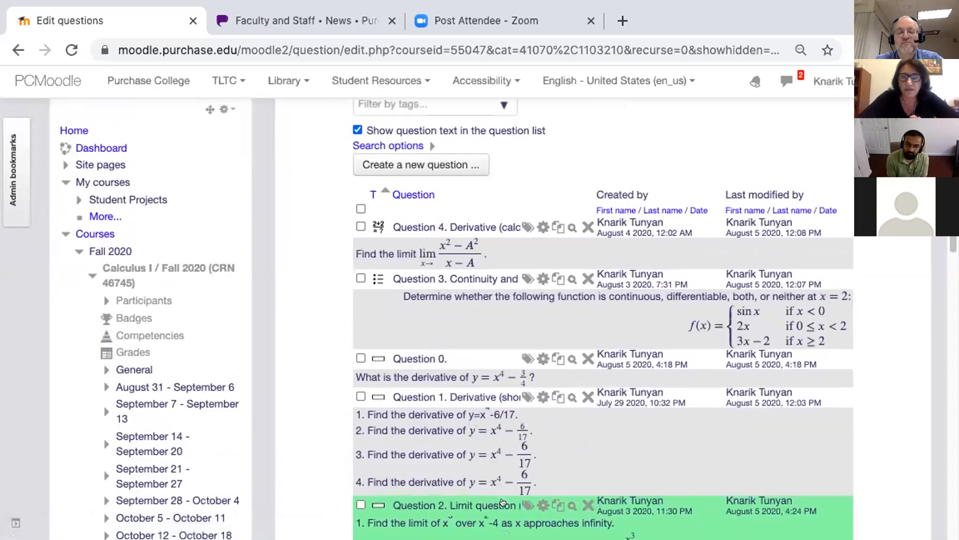
pyautogui.scroll(-3, 502, 502)
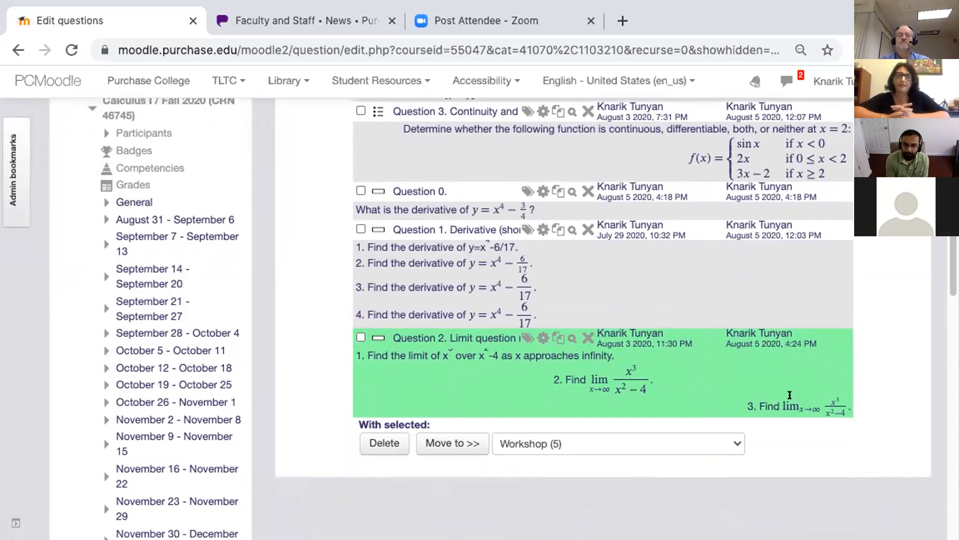
# Step: Open "Question 3. Continuity and differentiability (MCQ)" for editing and examine the LaTeX cases expression in its question text
pyautogui.scroll(4, 696, 354)
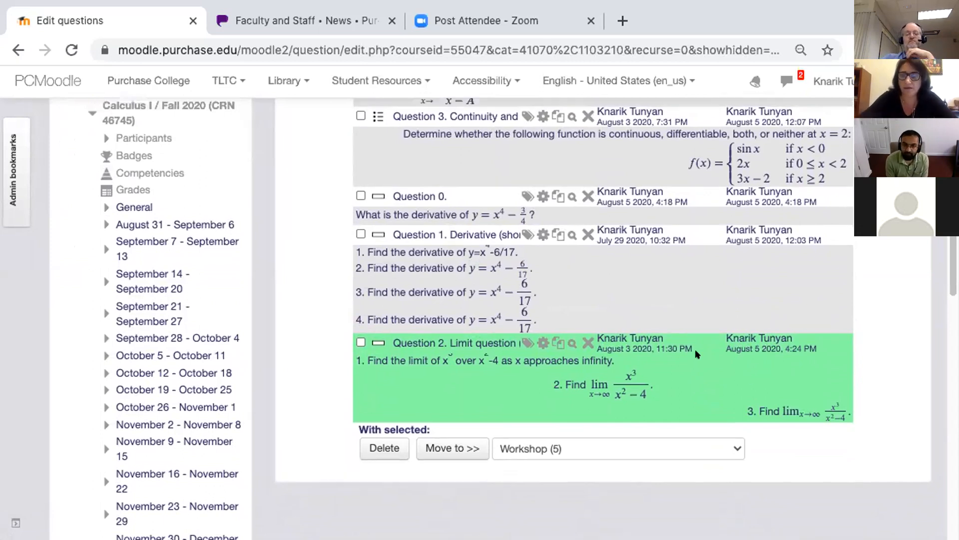
pyautogui.scroll(1, 696, 354)
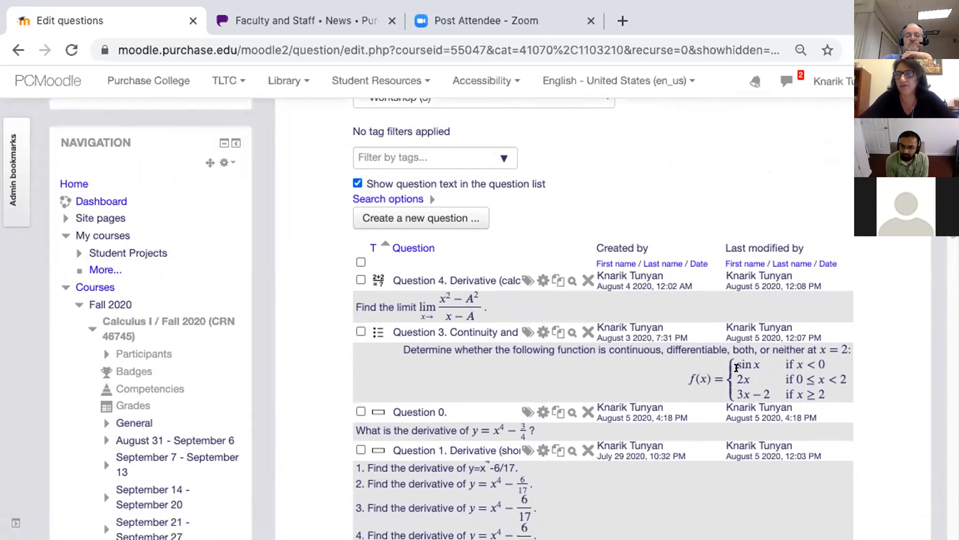
pyautogui.click(541, 332)
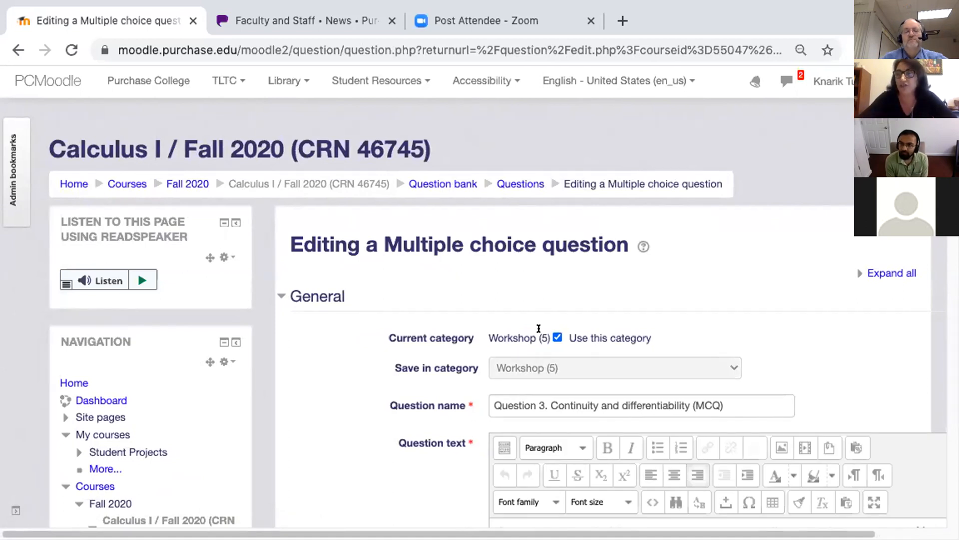
pyautogui.scroll(-4, 367, 330)
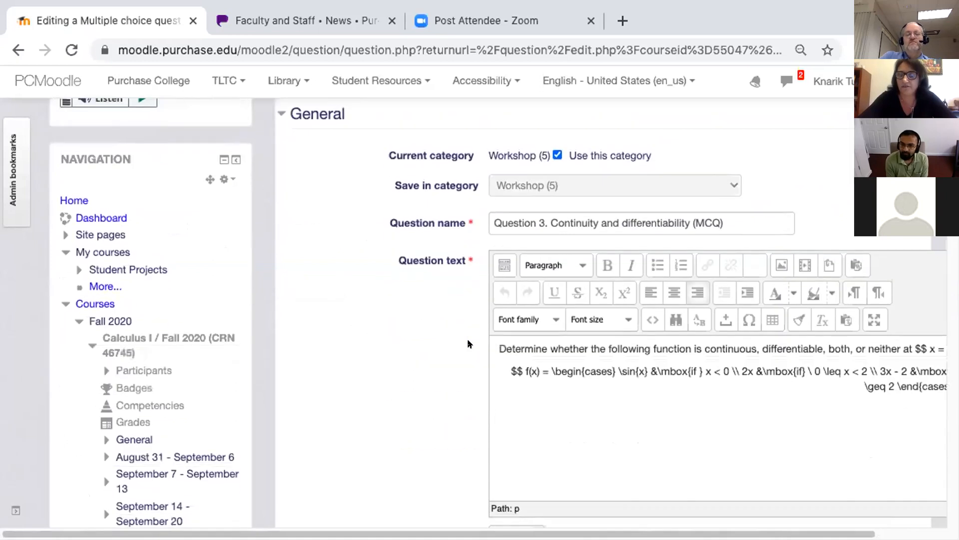
pyautogui.hscroll(3, 614, 349)
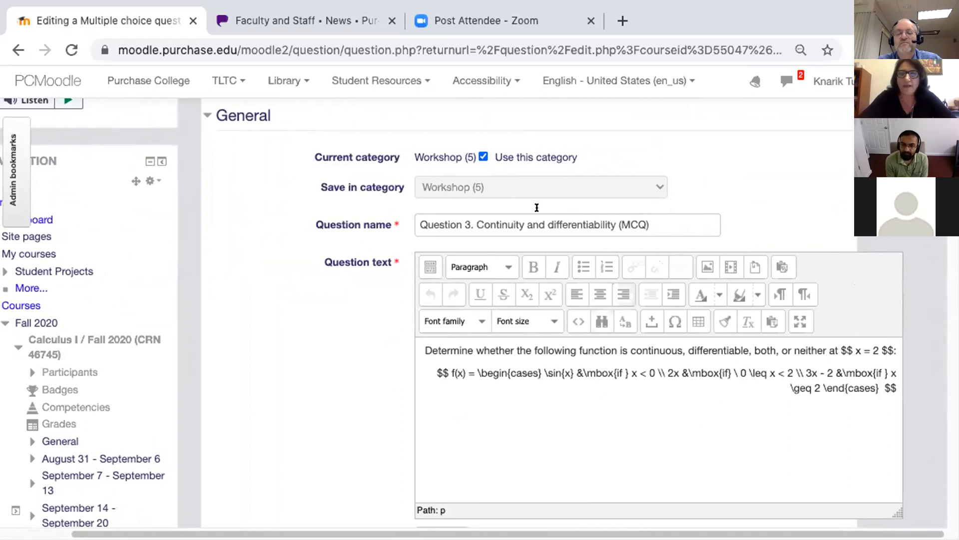
# Step: Look through the answer choices of Question 3, and leave the form unsaved for the Calculus I course page
pyautogui.scroll(-10, 546, 315)
pyautogui.scroll(-10, 548, 330)
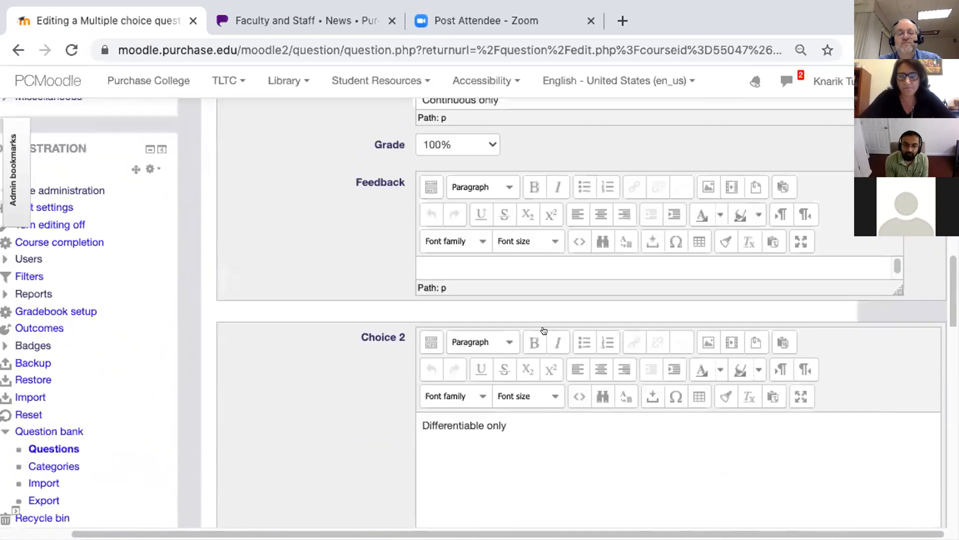
pyautogui.scroll(5, 548, 330)
pyautogui.scroll(15, 548, 329)
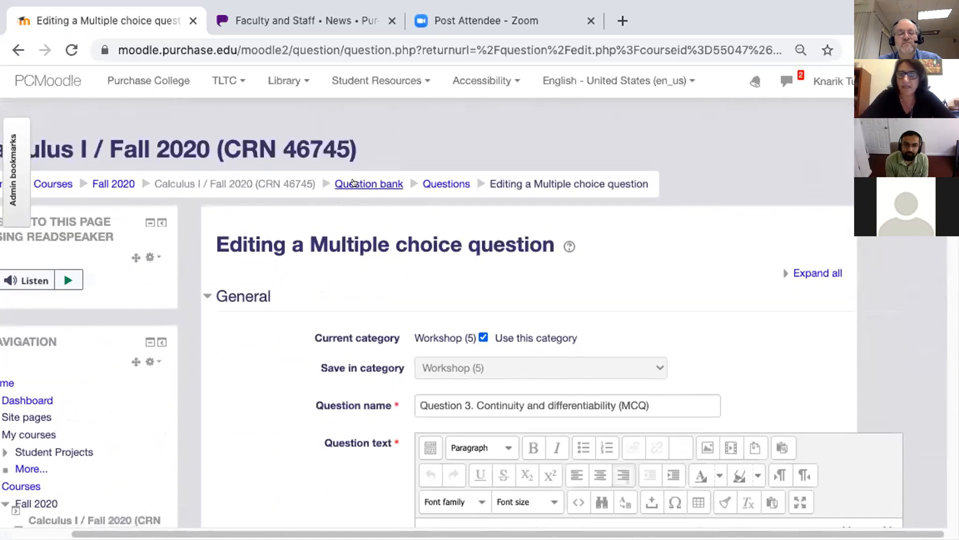
pyautogui.click(274, 183)
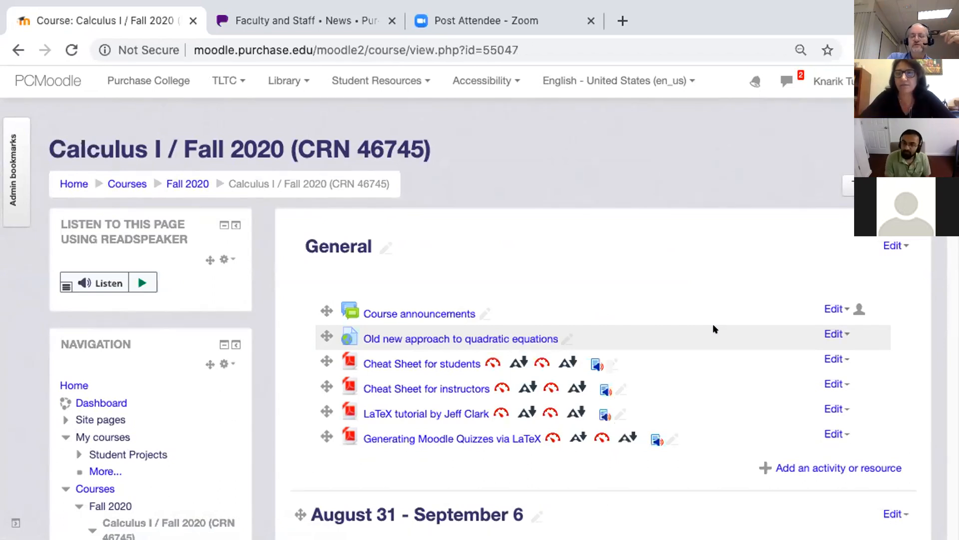
# Step: Open "Cheat Sheet for instructors" from the General section and read its guidelines on filters, math delimiters and special characters
pyautogui.scroll(-4, 535, 315)
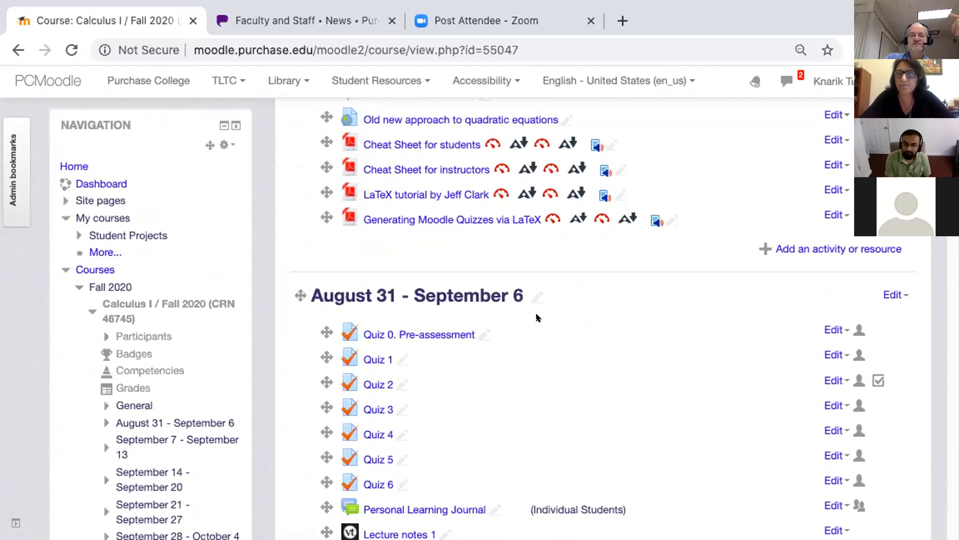
pyautogui.scroll(1, 535, 315)
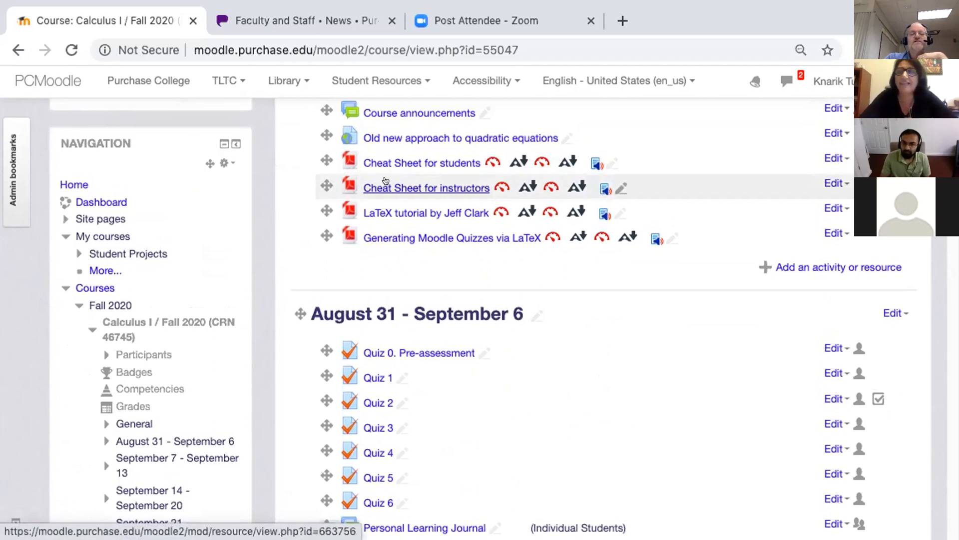
pyautogui.click(386, 181)
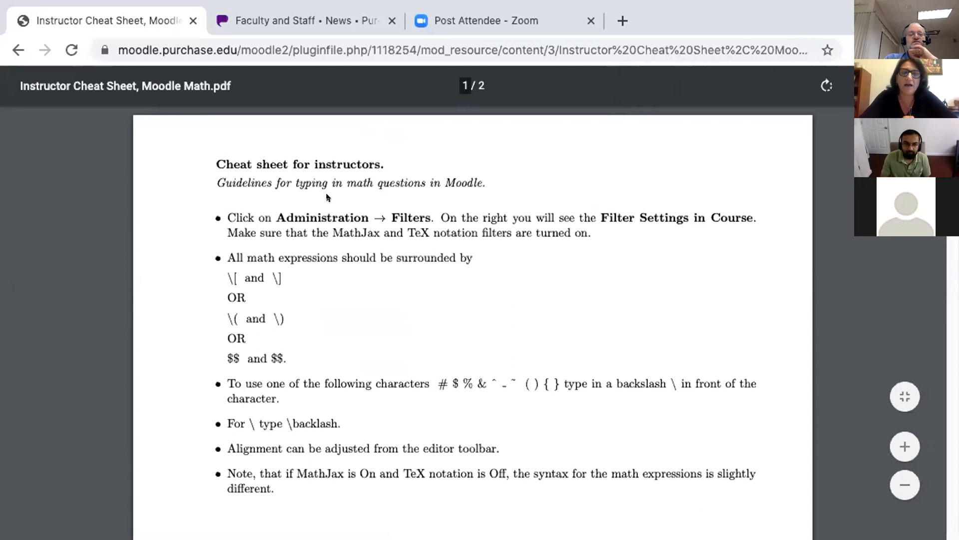
pyautogui.scroll(-15, 415, 298)
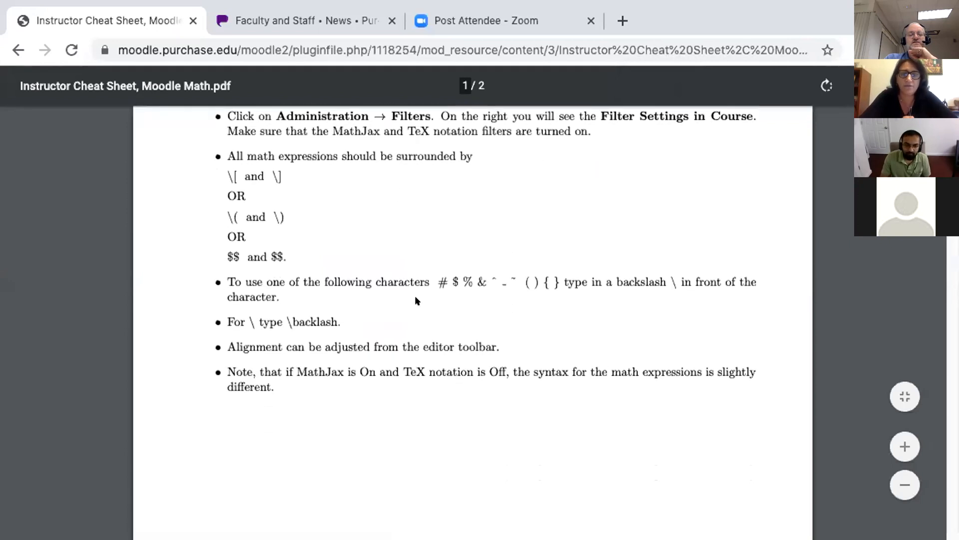
pyautogui.scroll(3, 415, 300)
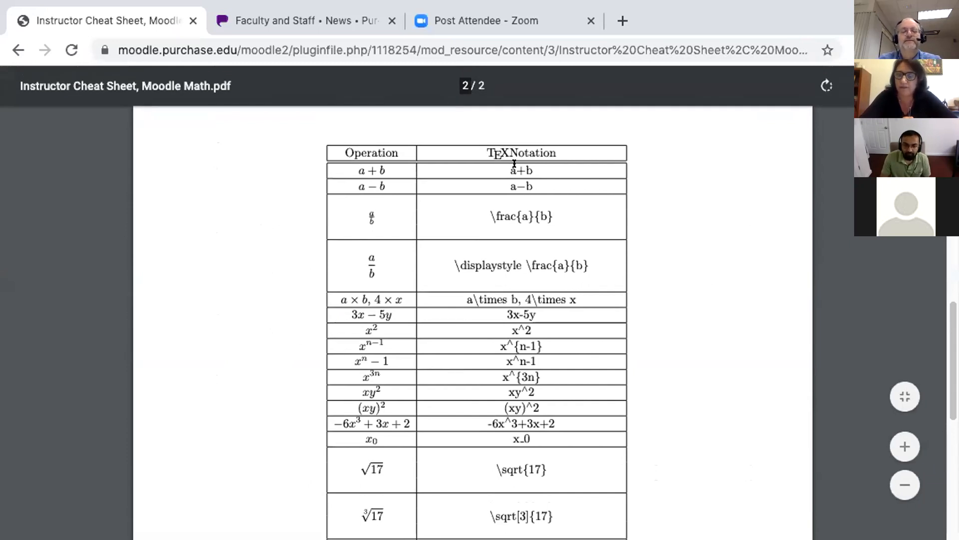
pyautogui.scroll(10, 515, 164)
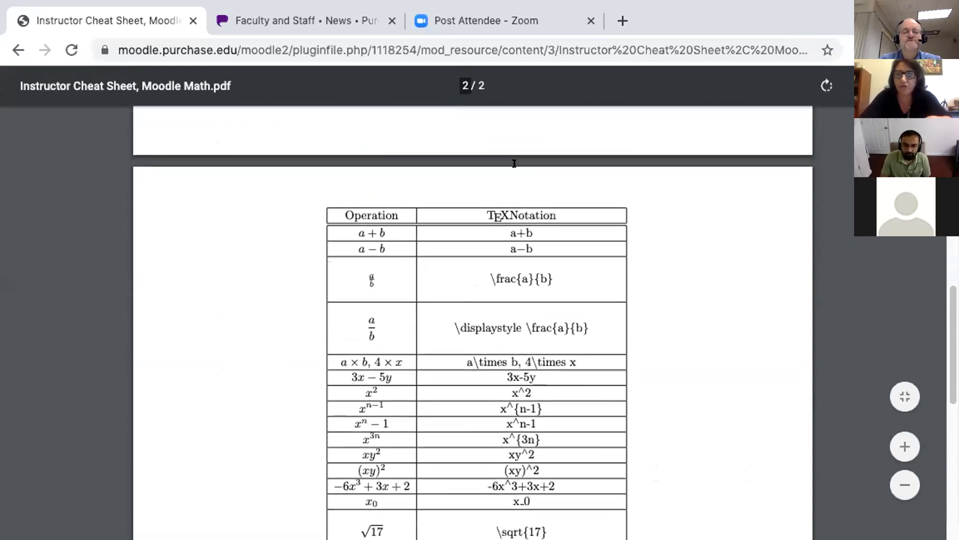
pyautogui.scroll(5, 515, 163)
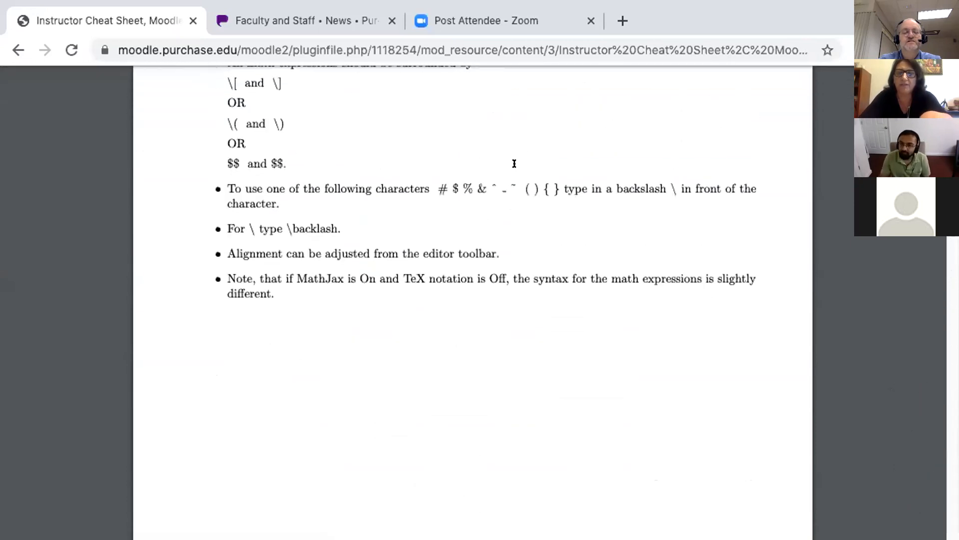
pyautogui.scroll(-1, 515, 164)
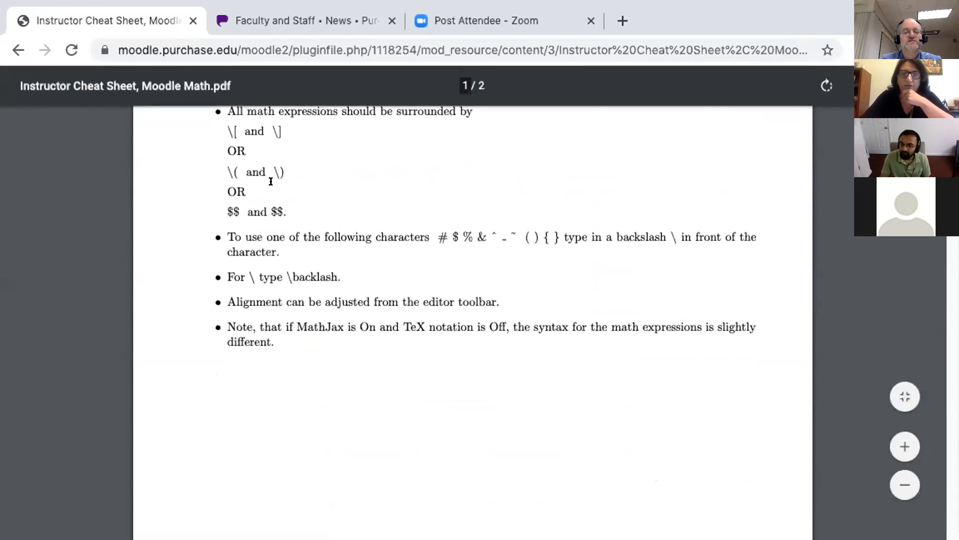
pyautogui.scroll(1, 320, 187)
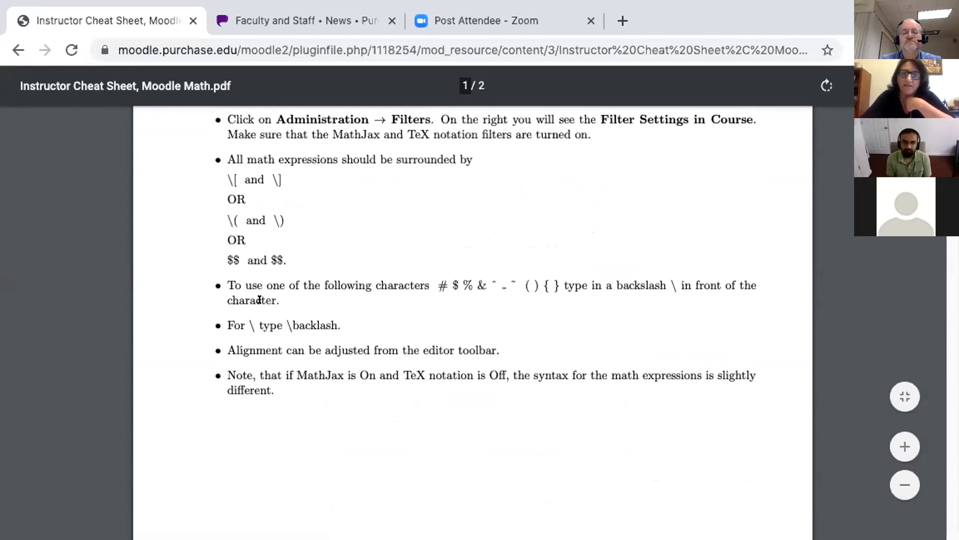
pyautogui.scroll(2, 417, 311)
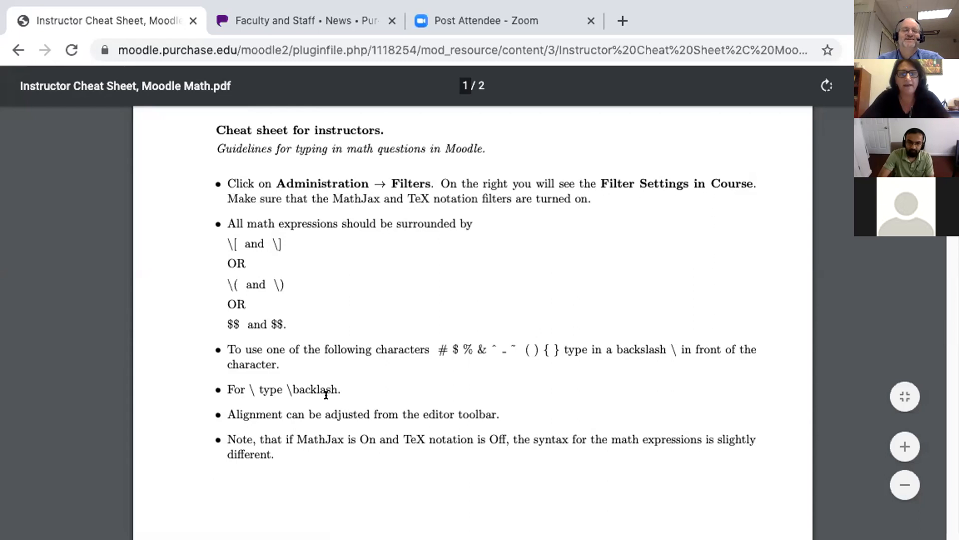
# Step: Examine the cheat sheet's table of operations and TeX notation, from basic fractions down to Greek letters and infinity
pyautogui.scroll(-15, 326, 395)
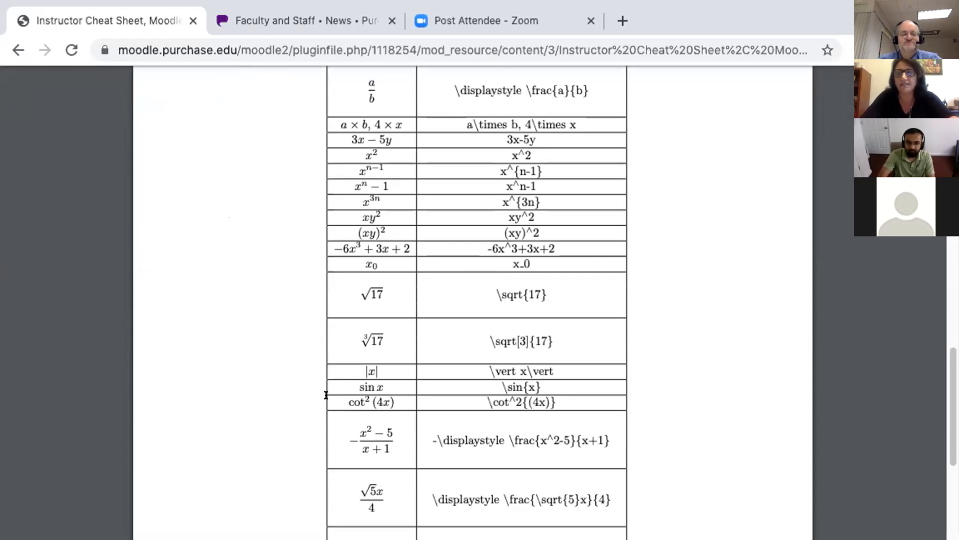
pyautogui.scroll(1, 326, 395)
pyautogui.scroll(2, 326, 394)
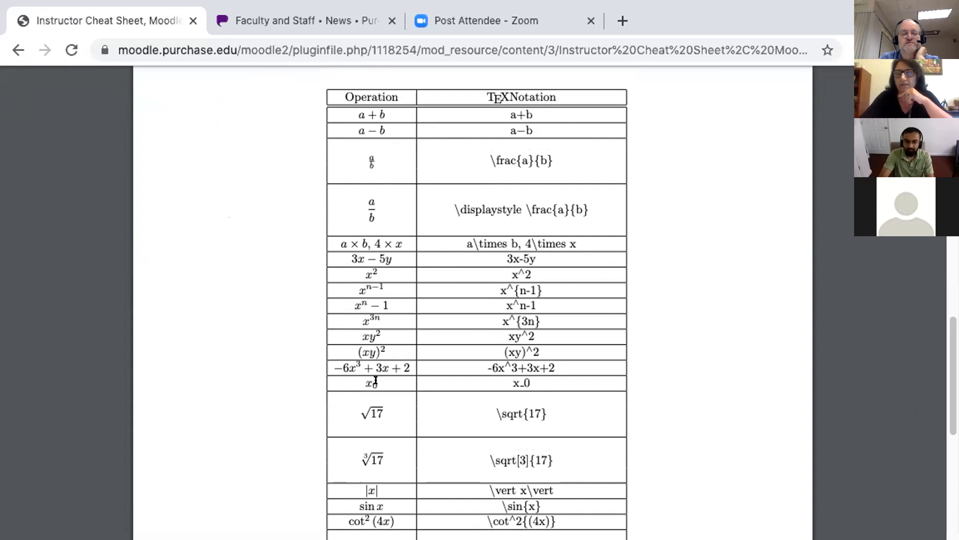
pyautogui.scroll(-6, 447, 416)
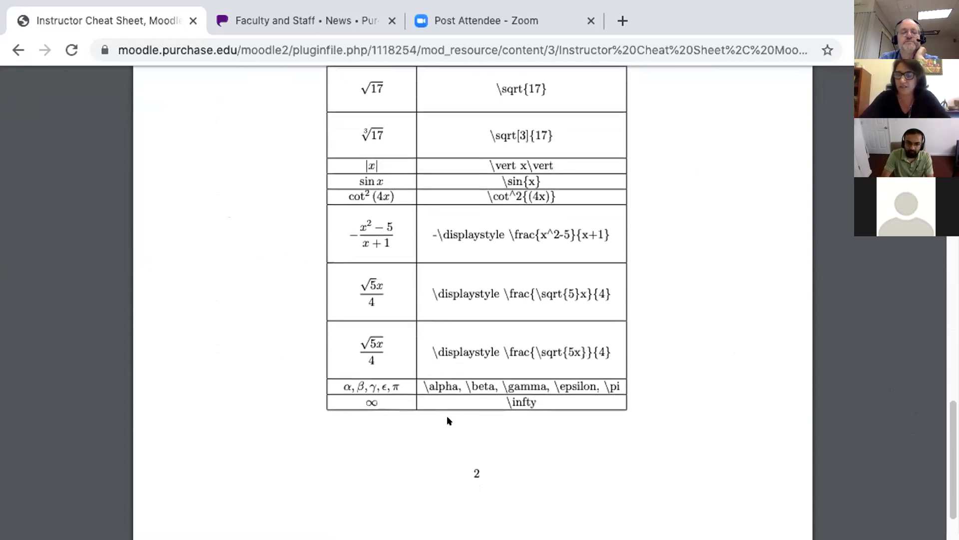
pyautogui.scroll(4, 447, 415)
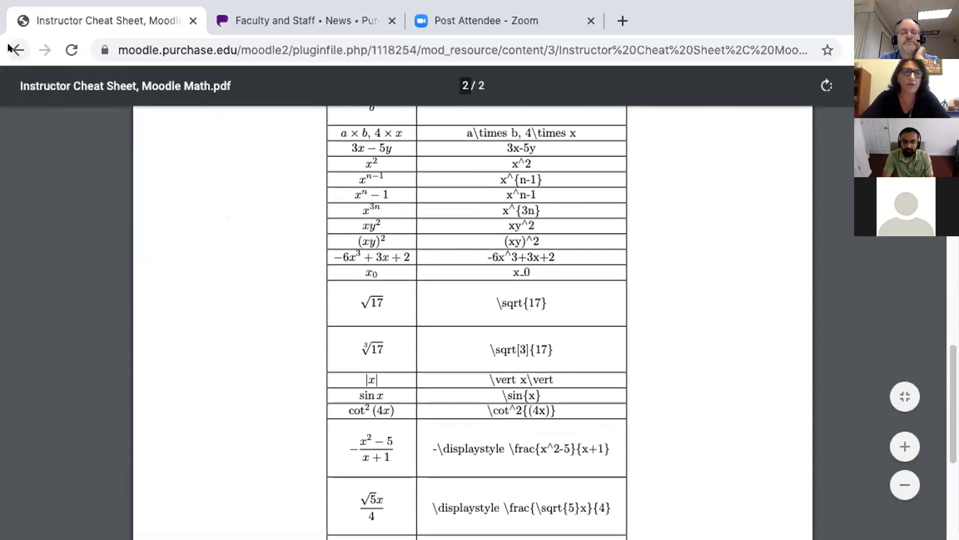
# Step: Return to the course page, open the LaTeX tutorial PDF and look through its table of contents
pyautogui.click(9, 48)
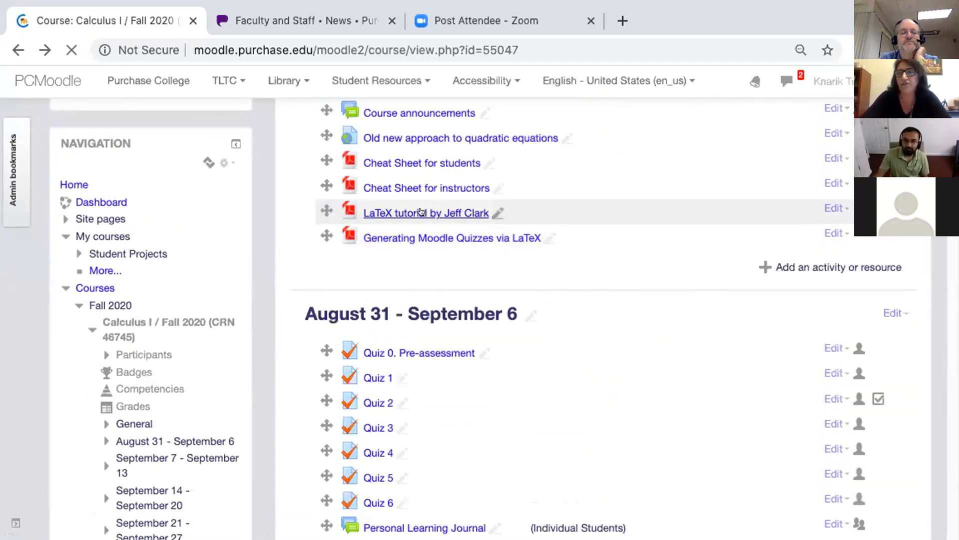
pyautogui.click(422, 211)
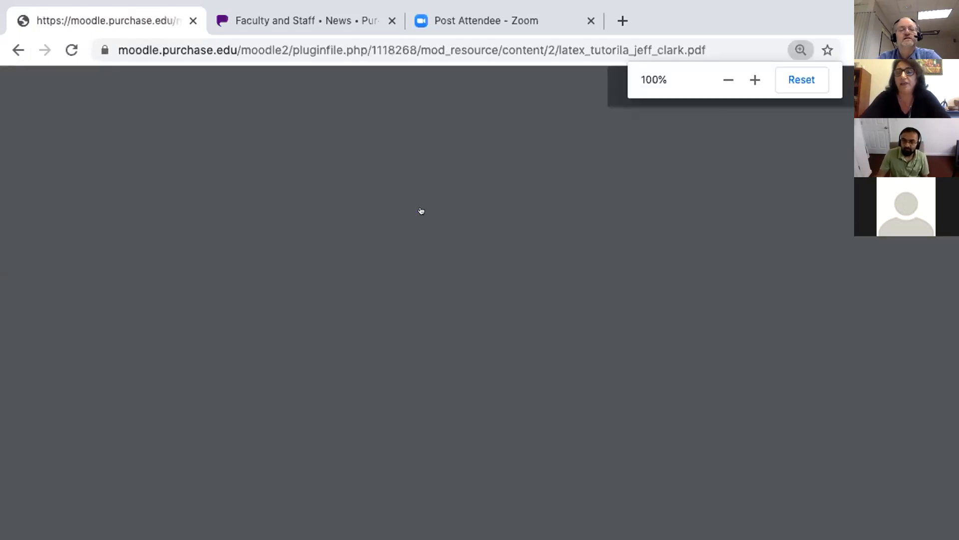
pyautogui.scroll(-1, 468, 368)
pyautogui.scroll(-20, 468, 368)
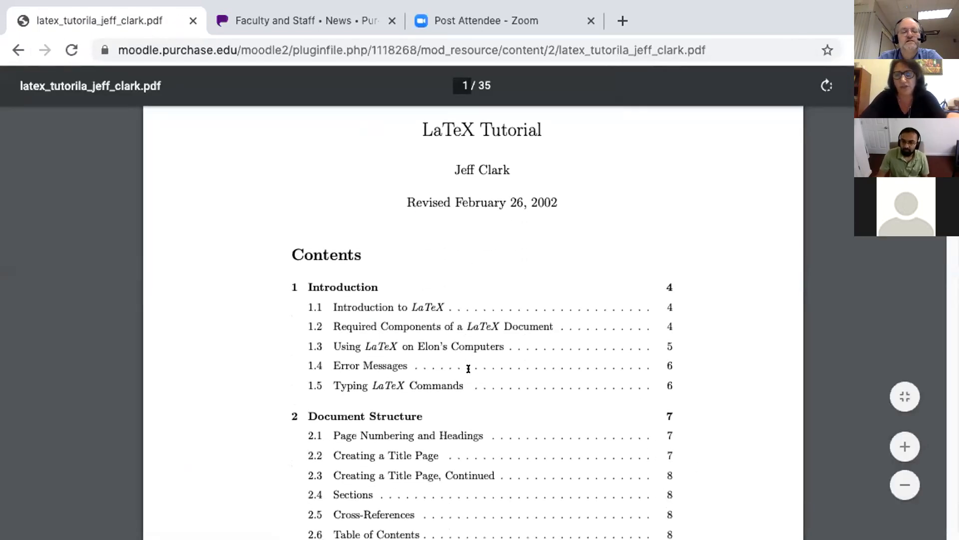
pyautogui.scroll(7, 468, 368)
pyautogui.scroll(12, 468, 368)
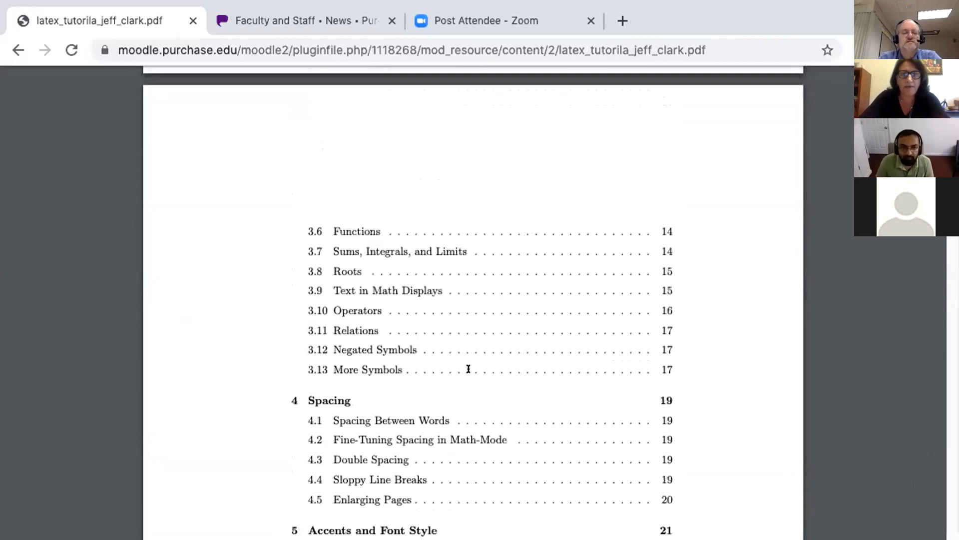
pyautogui.scroll(-1, 468, 369)
pyautogui.scroll(-20, 468, 368)
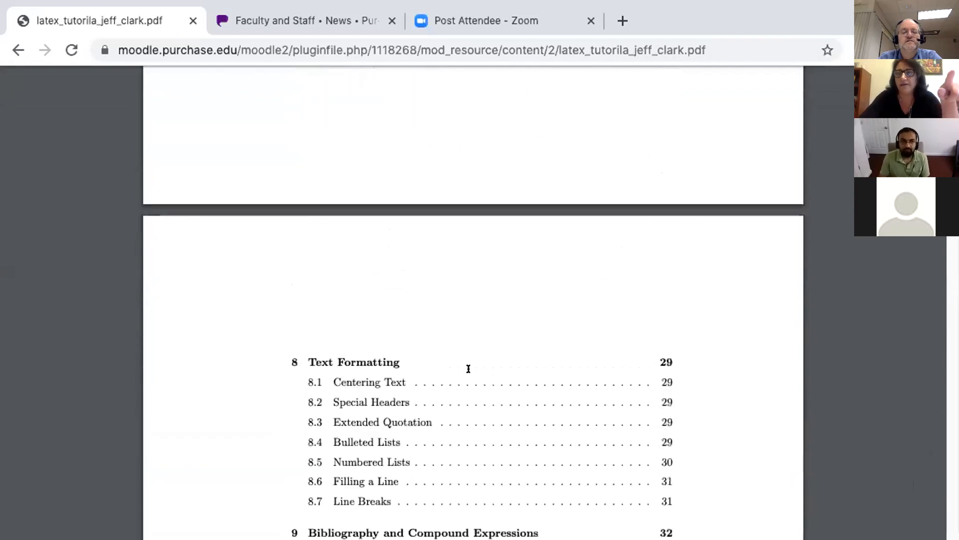
# Step: Read tutorial section 3.1 "Mathematical Formulas" on $ and $$ delimiters, and the command list in section 3.2 "Greek Letters"
pyautogui.scroll(-20, 468, 368)
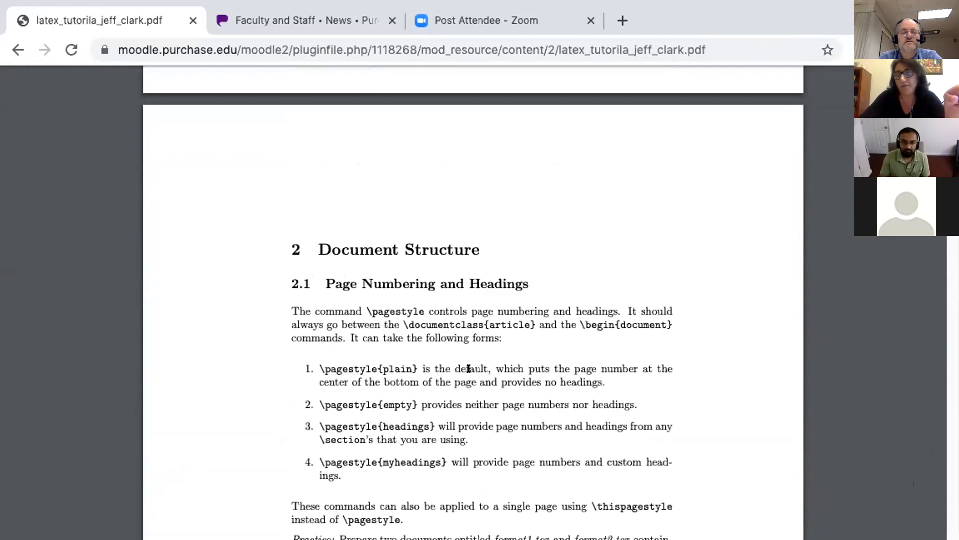
pyautogui.scroll(-15, 468, 369)
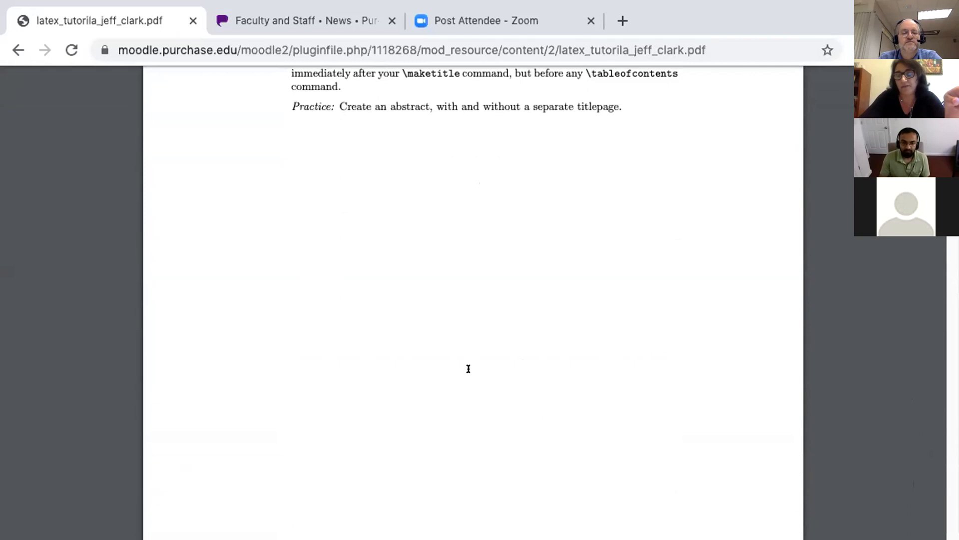
pyautogui.scroll(2, 468, 368)
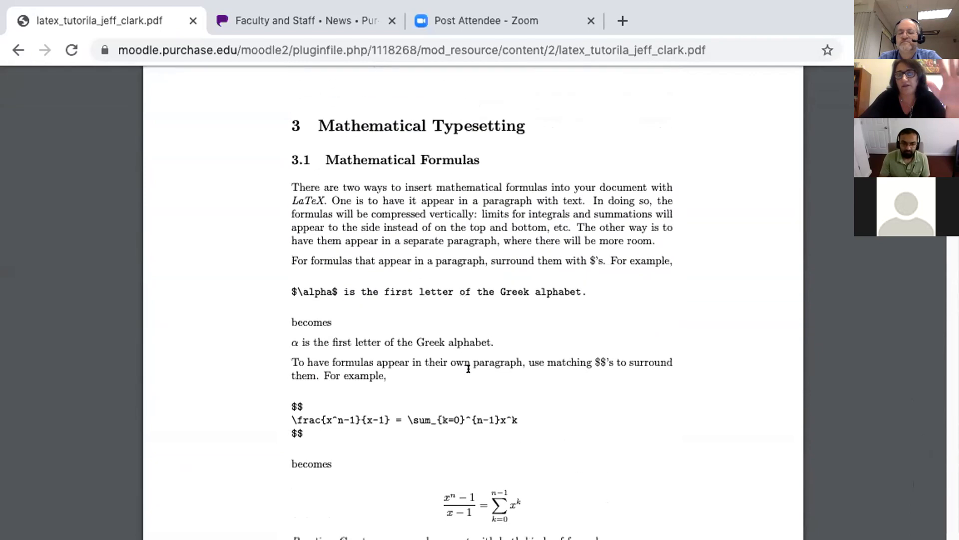
pyautogui.scroll(1, 469, 368)
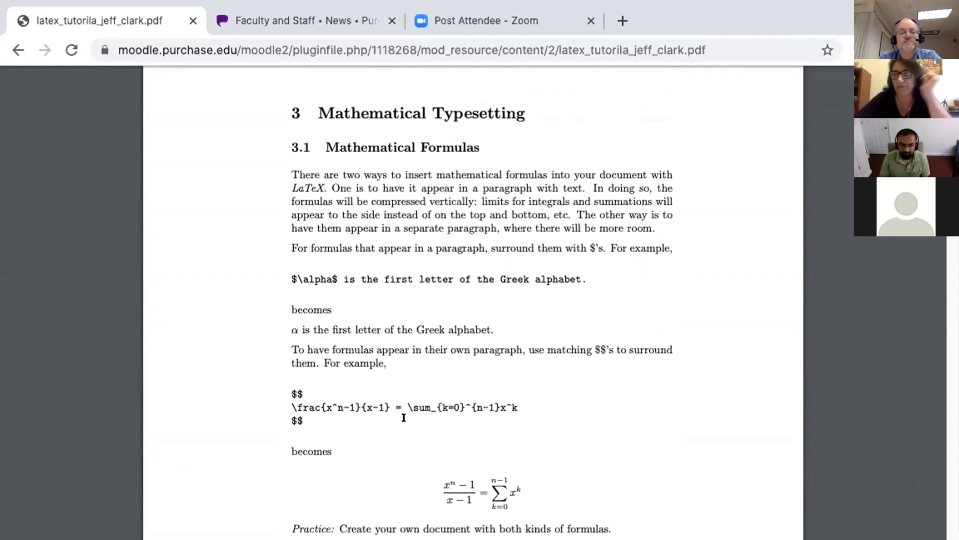
pyautogui.scroll(-3, 404, 418)
pyautogui.scroll(4, 404, 417)
pyautogui.scroll(10, 404, 417)
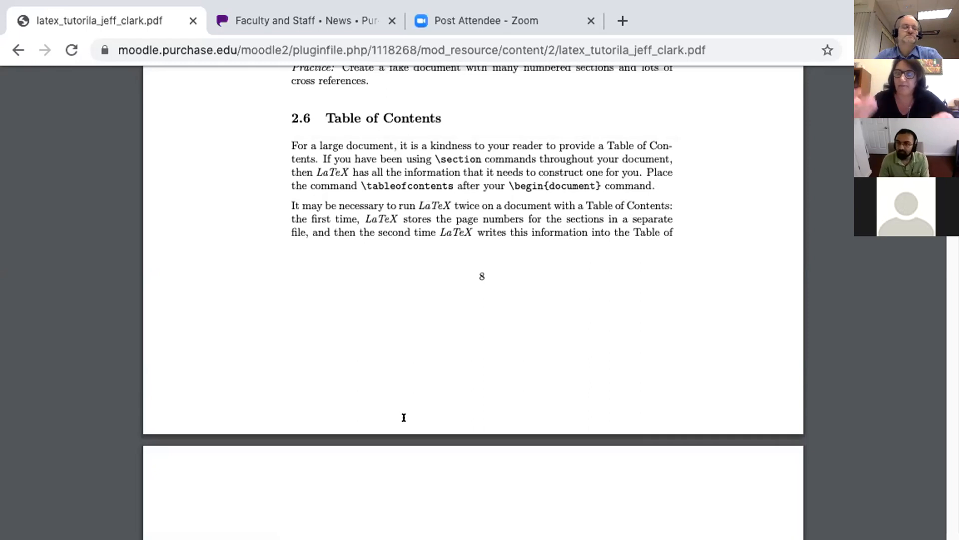
pyautogui.scroll(-15, 407, 262)
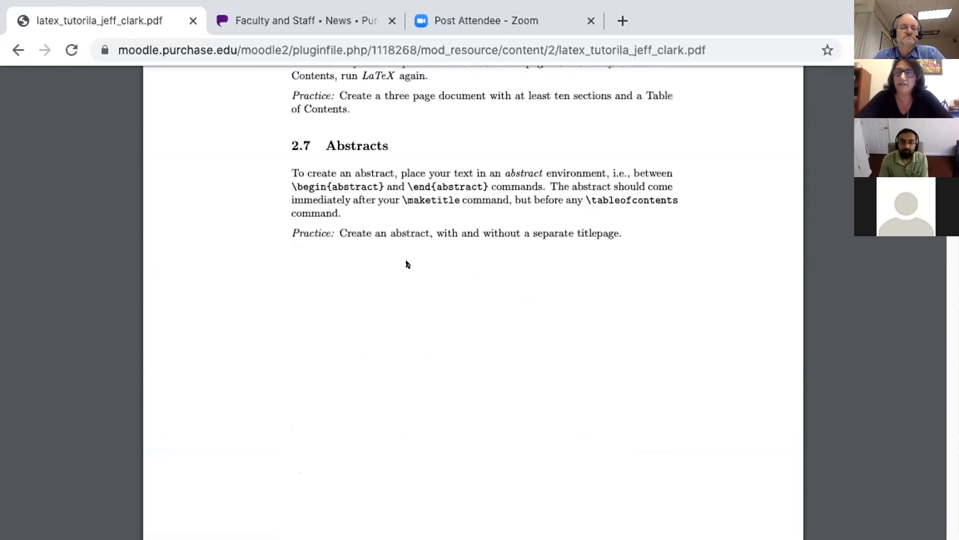
pyautogui.scroll(-9, 406, 264)
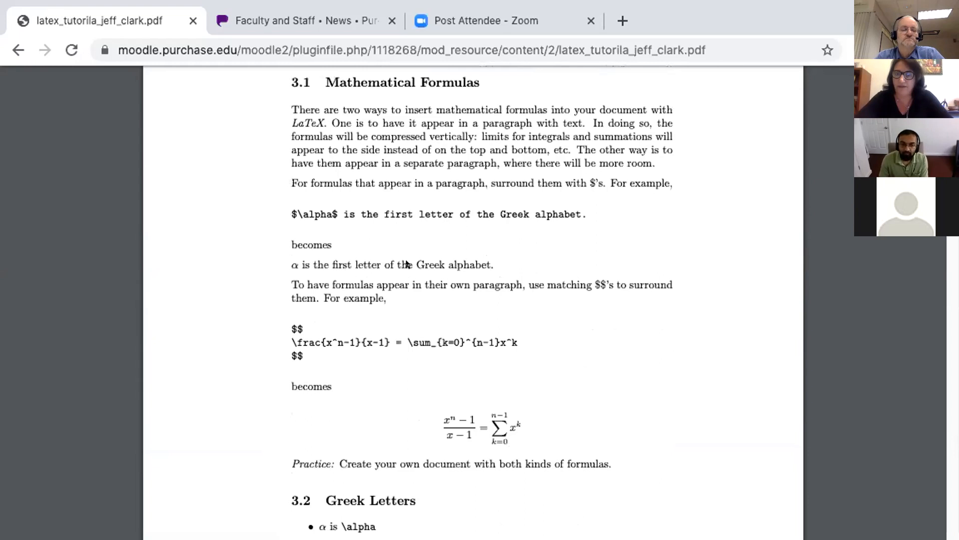
pyautogui.scroll(-4, 407, 264)
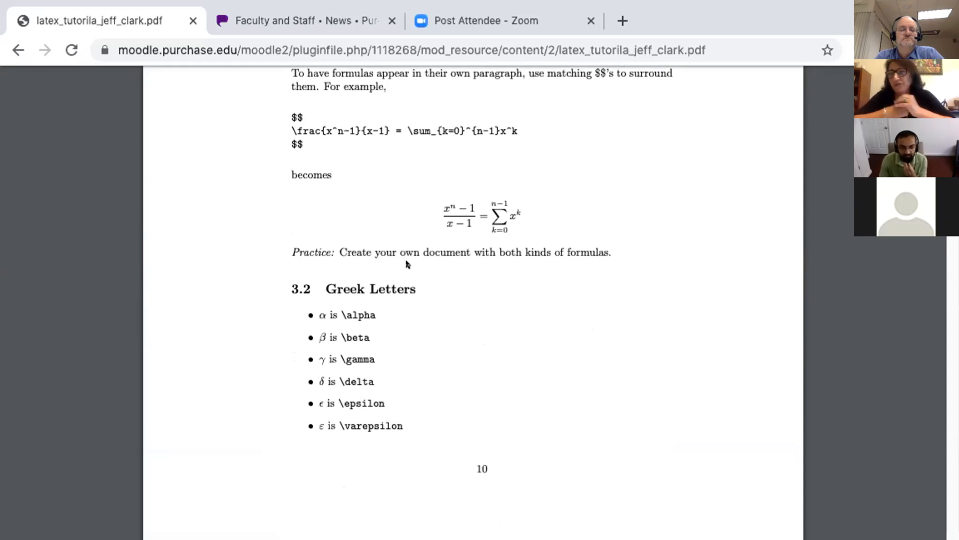
# Step: Leave the LaTeX tutorial, return to the course page, and open the question bank's Workshop category
pyautogui.scroll(20, 320, 120)
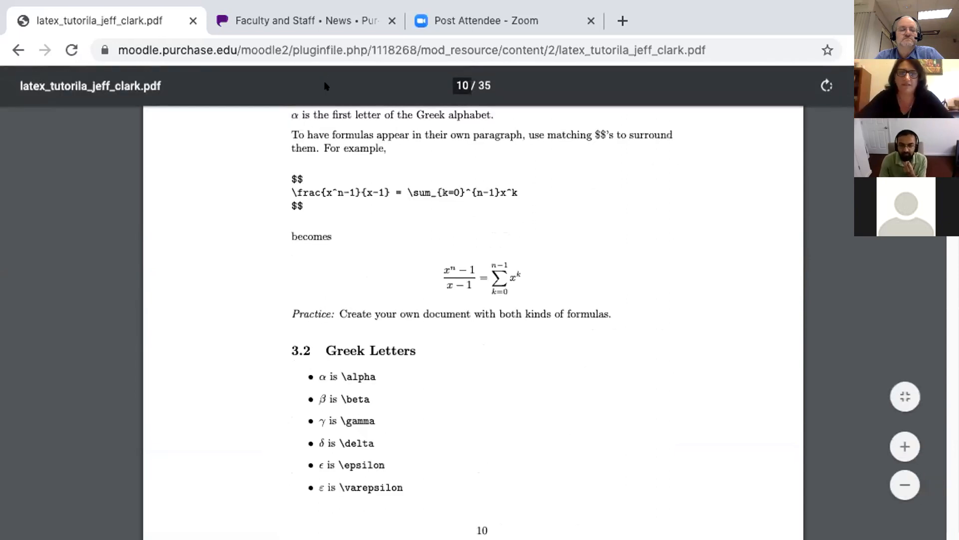
pyautogui.scroll(20, 325, 85)
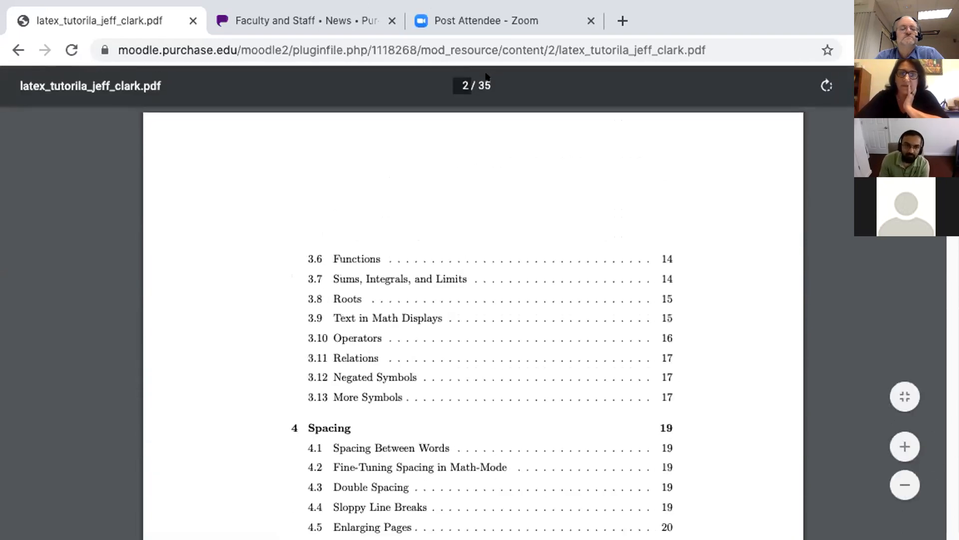
pyautogui.click(18, 50)
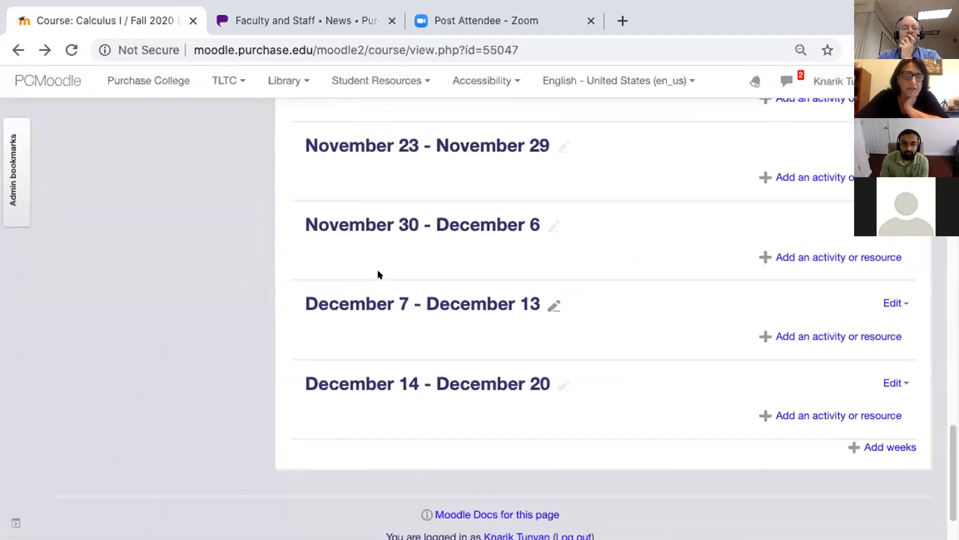
pyautogui.scroll(6, 378, 272)
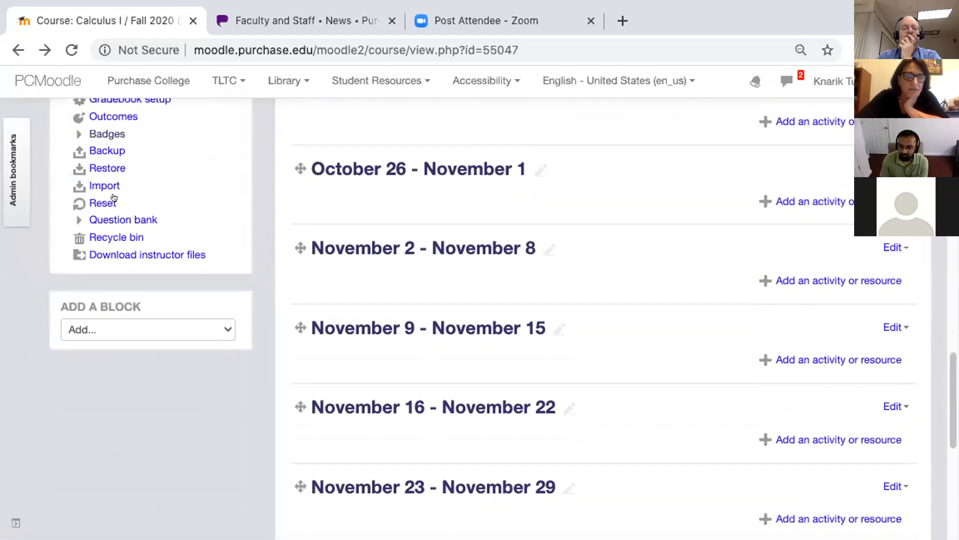
pyautogui.click(122, 219)
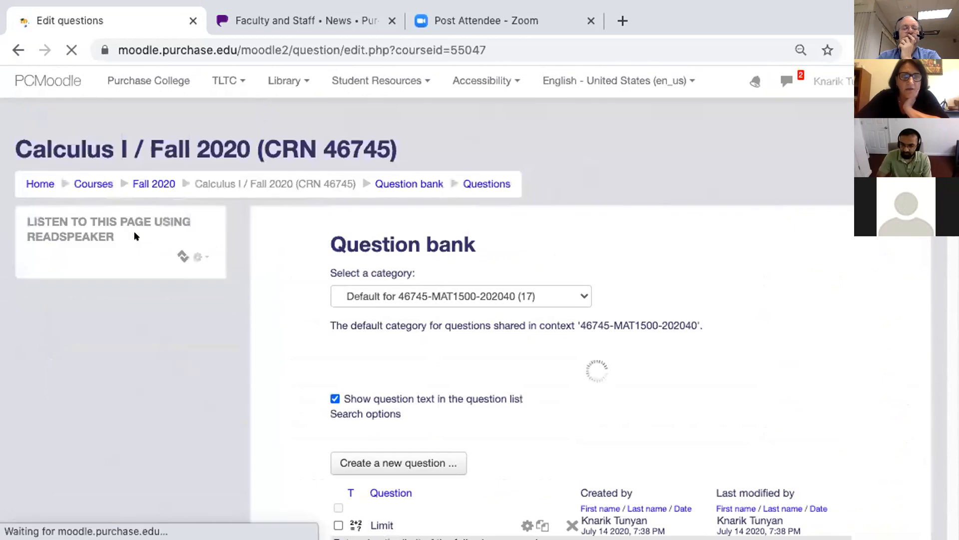
pyautogui.click(507, 293)
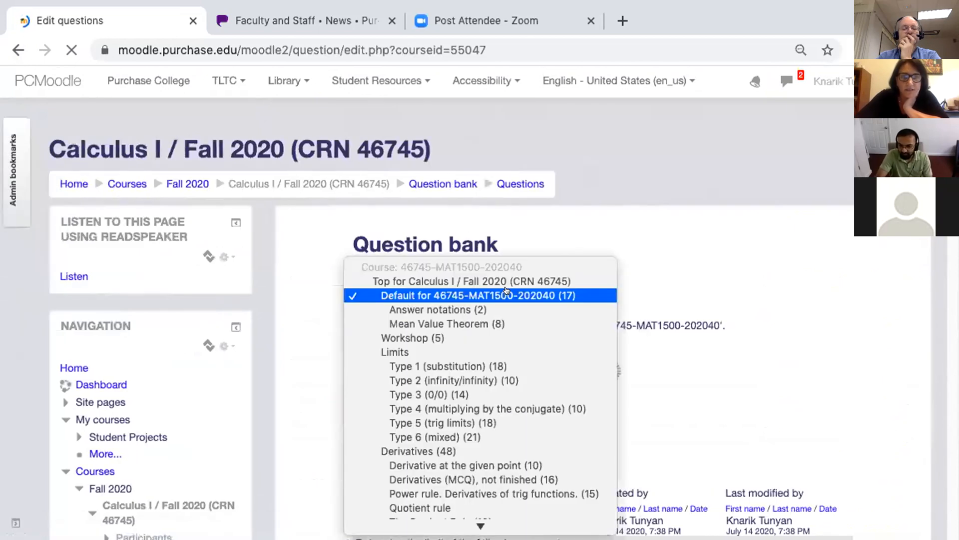
pyautogui.click(472, 336)
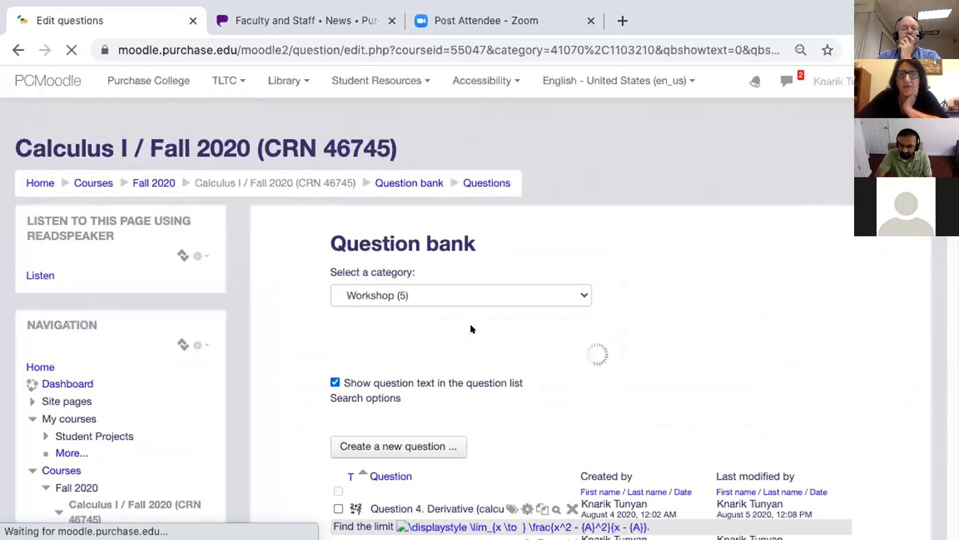
# Step: Preview "Question 1. Derivative (short answer)", submit 4x^3 as the answer, and close the preview
pyautogui.scroll(-8, 469, 323)
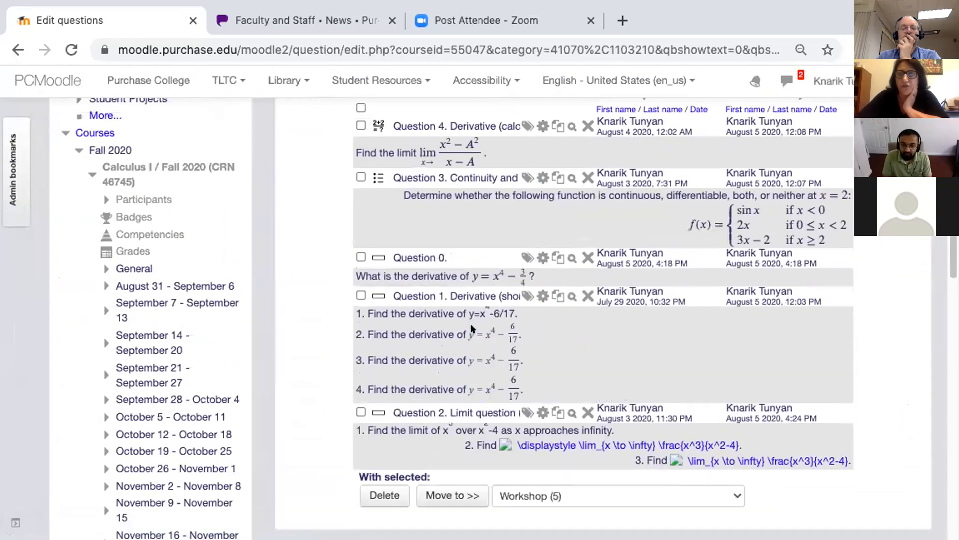
pyautogui.scroll(-1, 471, 328)
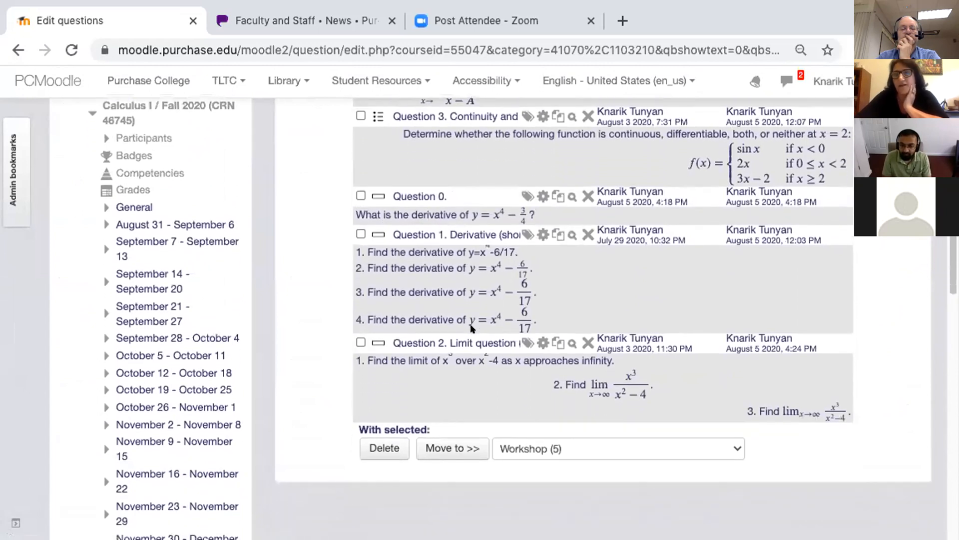
pyautogui.click(571, 234)
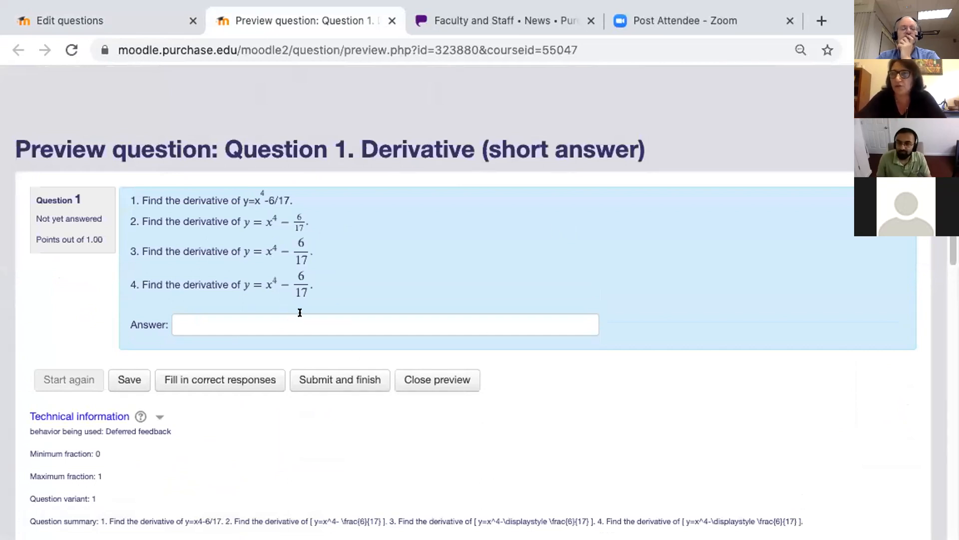
pyautogui.click(204, 316)
pyautogui.write('$$')
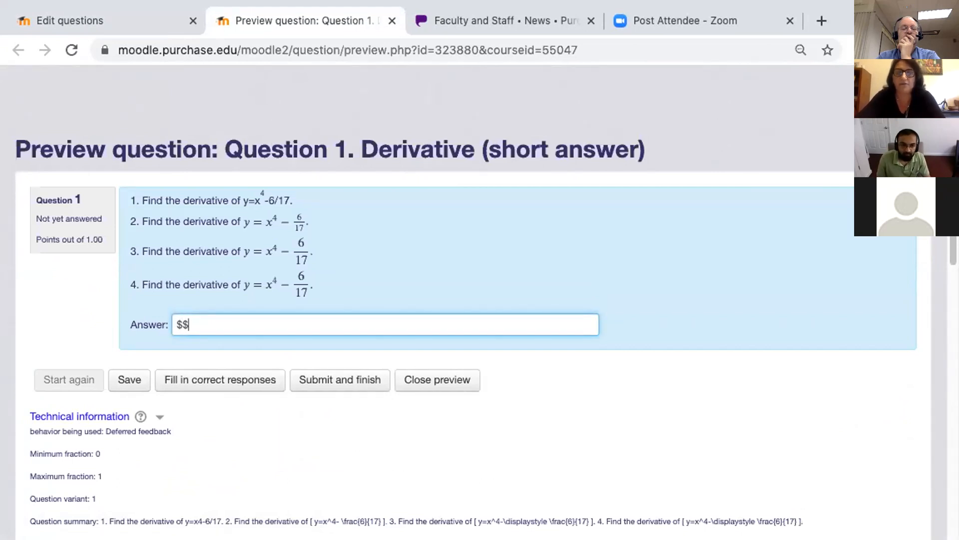
pyautogui.press('BackSpace')
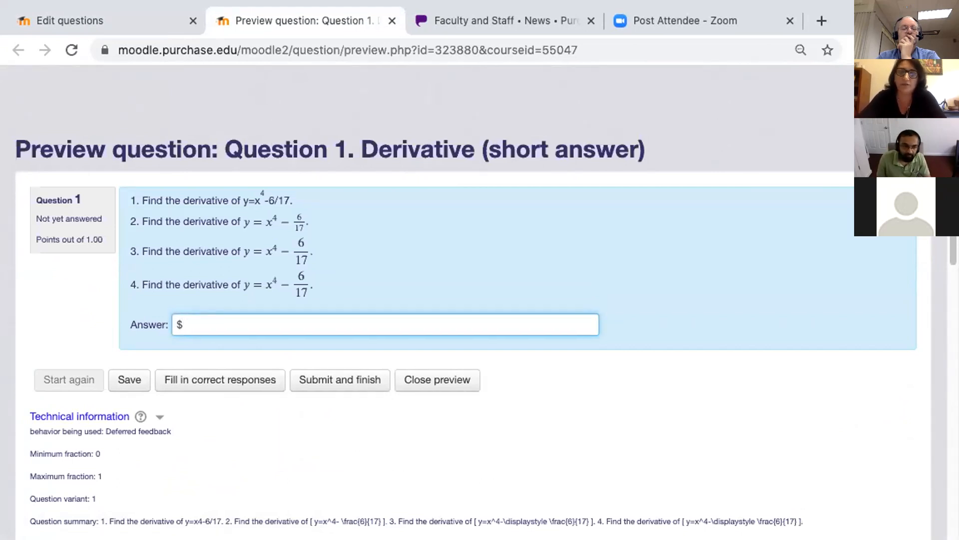
pyautogui.write('x')
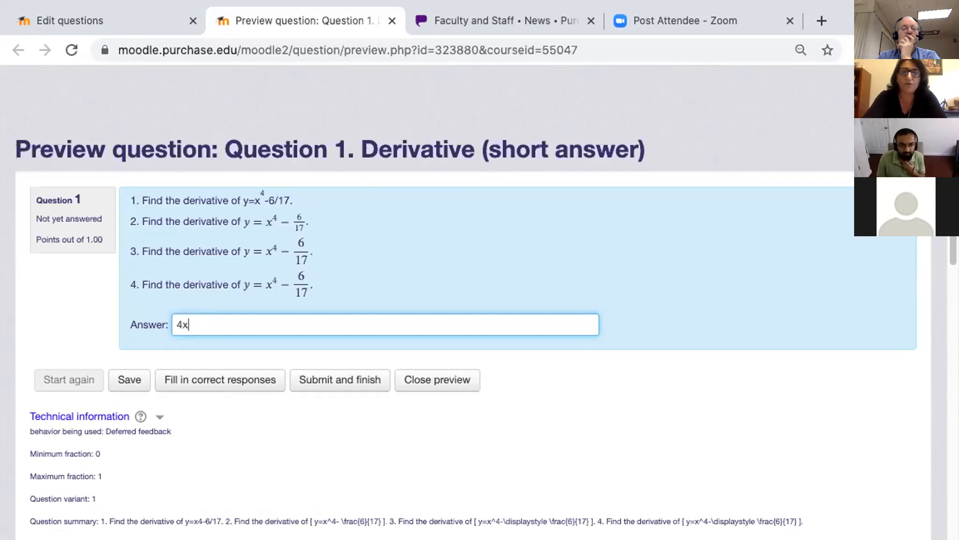
pyautogui.write('^3')
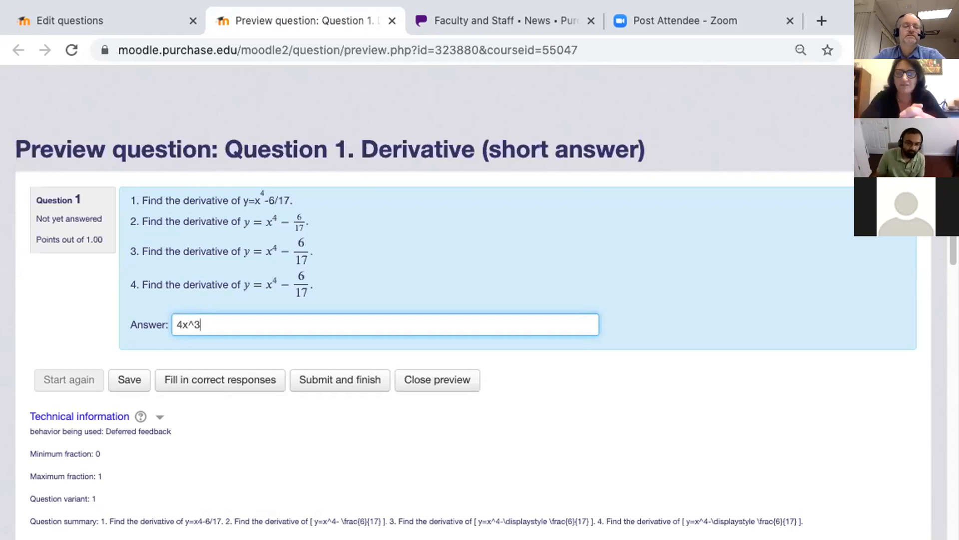
pyautogui.click(335, 379)
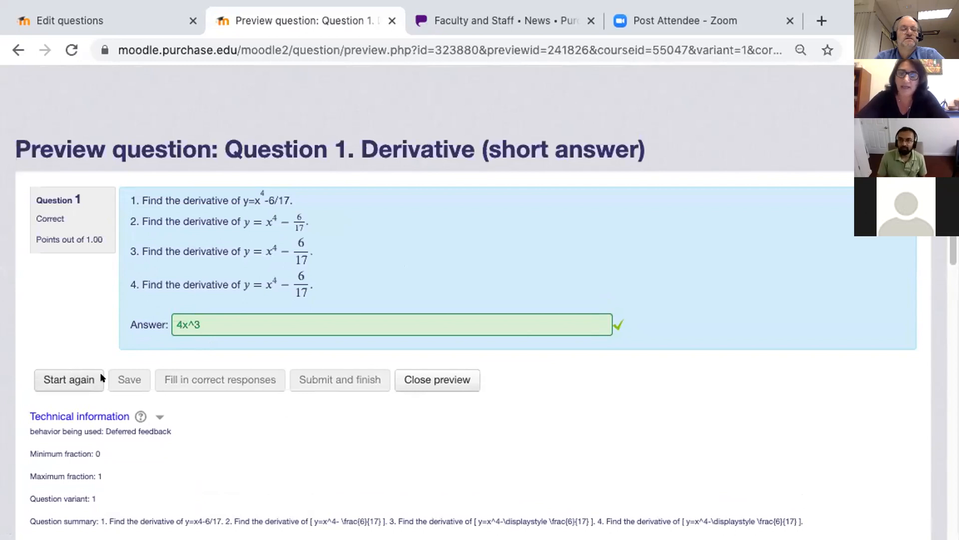
pyautogui.click(411, 374)
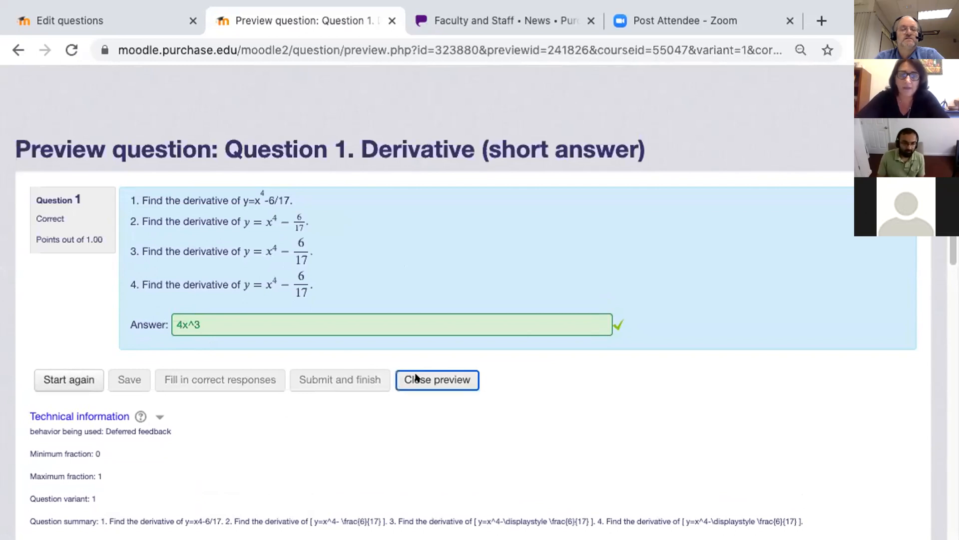
# Step: Open Question 1 for editing and examine its question text, case sensitivity and accepted answer
pyautogui.click(544, 234)
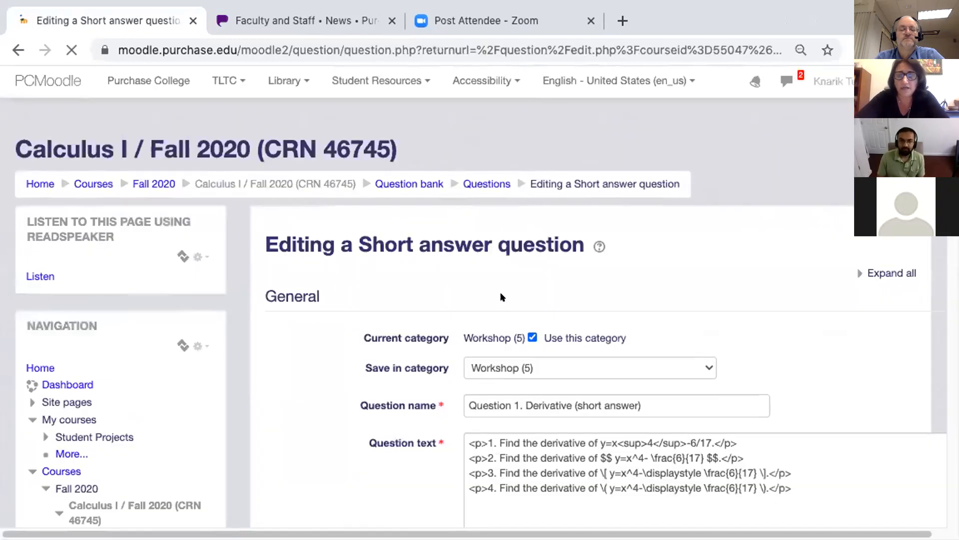
pyautogui.scroll(-2, 501, 288)
pyautogui.scroll(-10, 501, 288)
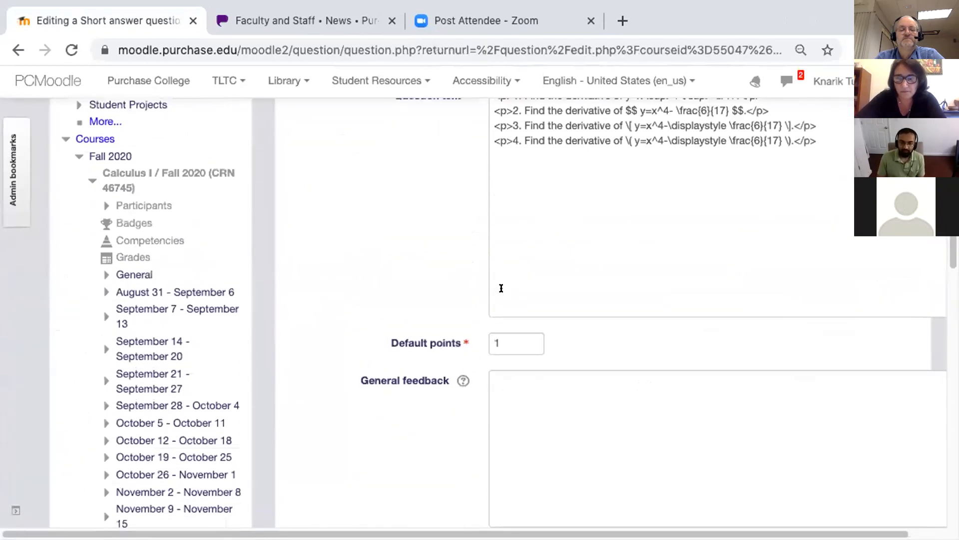
pyautogui.scroll(-2, 501, 288)
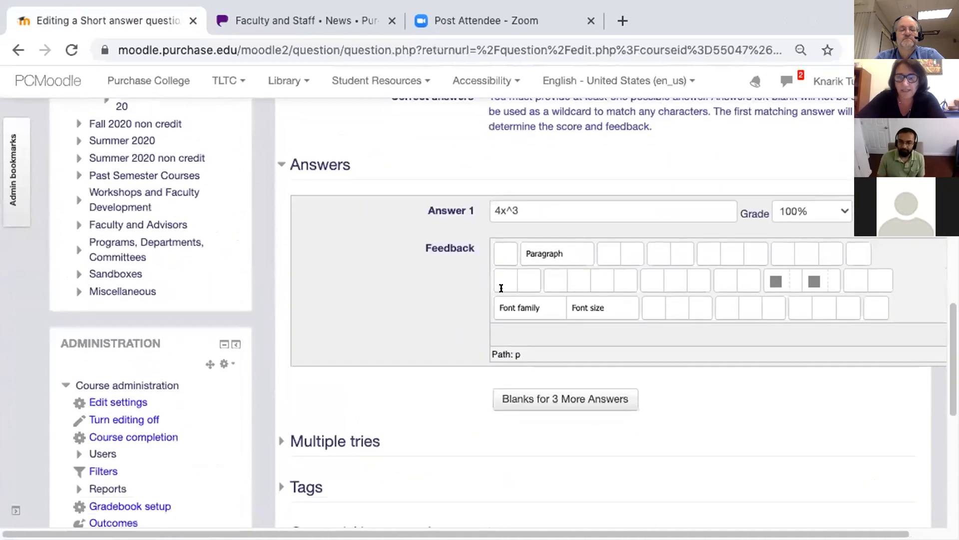
pyautogui.scroll(3, 501, 290)
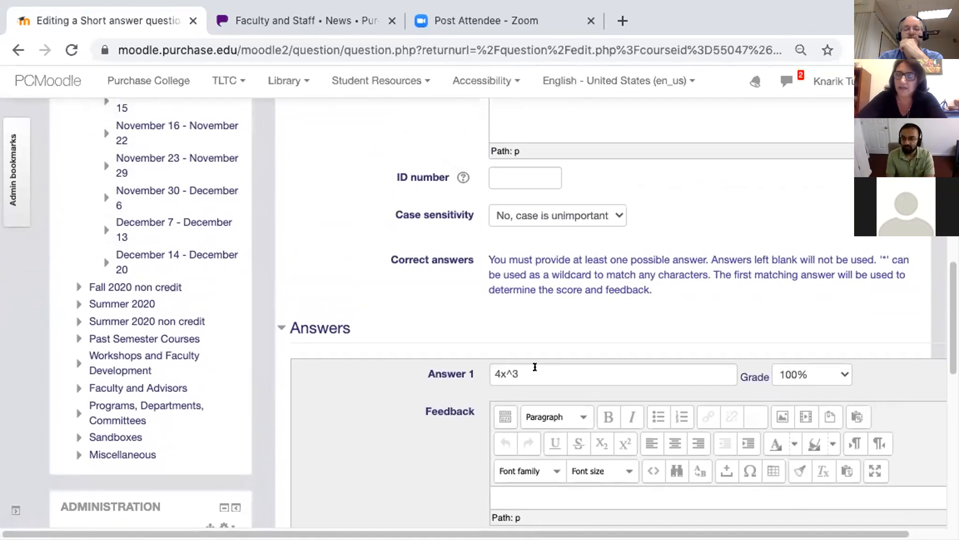
# Step: Try rewriting Answer 1 as "4 x^3" with a space before the x, and cancel the question edit
pyautogui.click(525, 366)
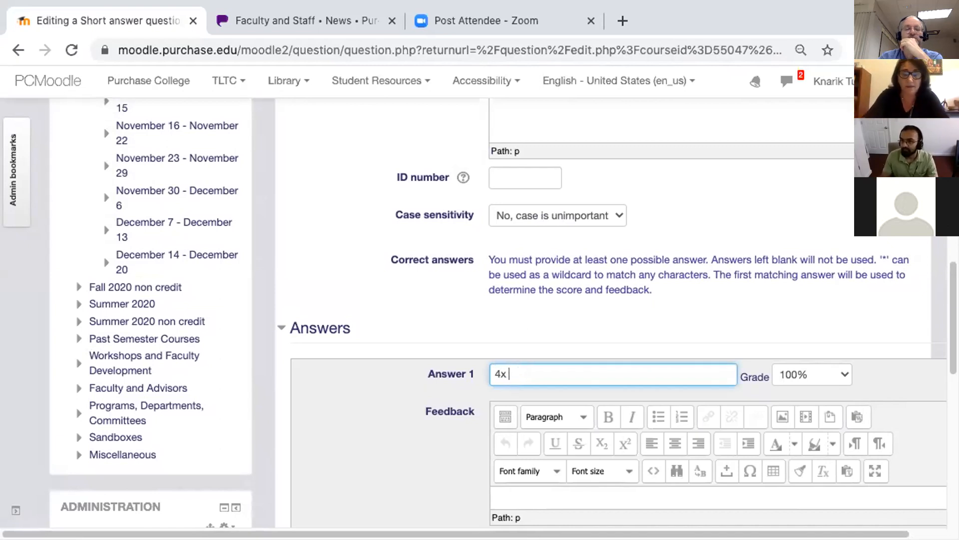
pyautogui.write('ubed')
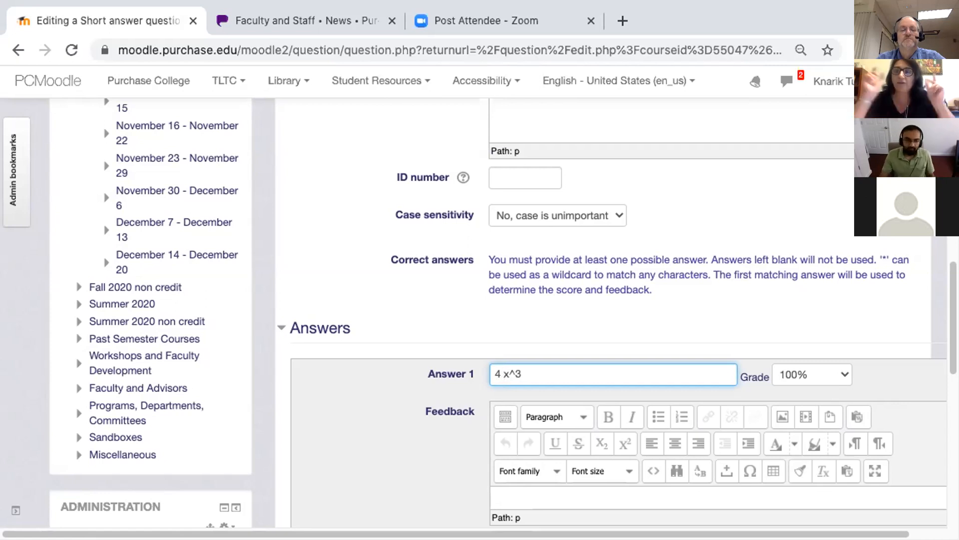
pyautogui.scroll(-10, 477, 412)
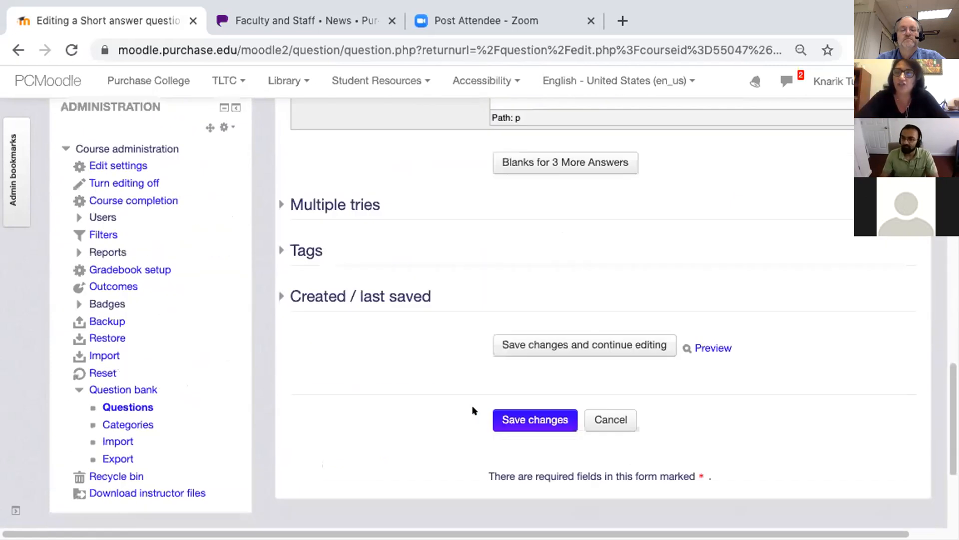
pyautogui.click(607, 370)
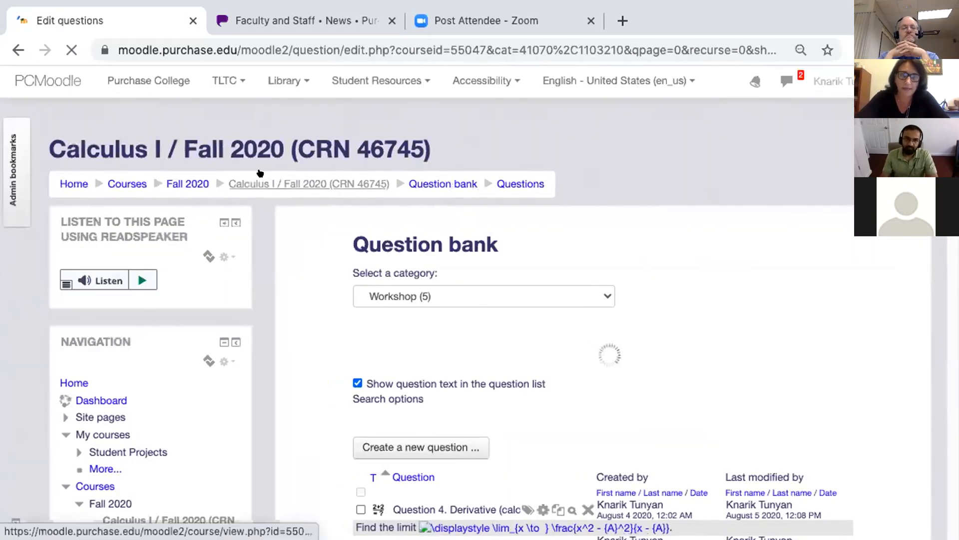
# Step: Return to the course page, open "Cheat Sheet for students" and read its answer-typing guidelines and notation table
pyautogui.click(272, 185)
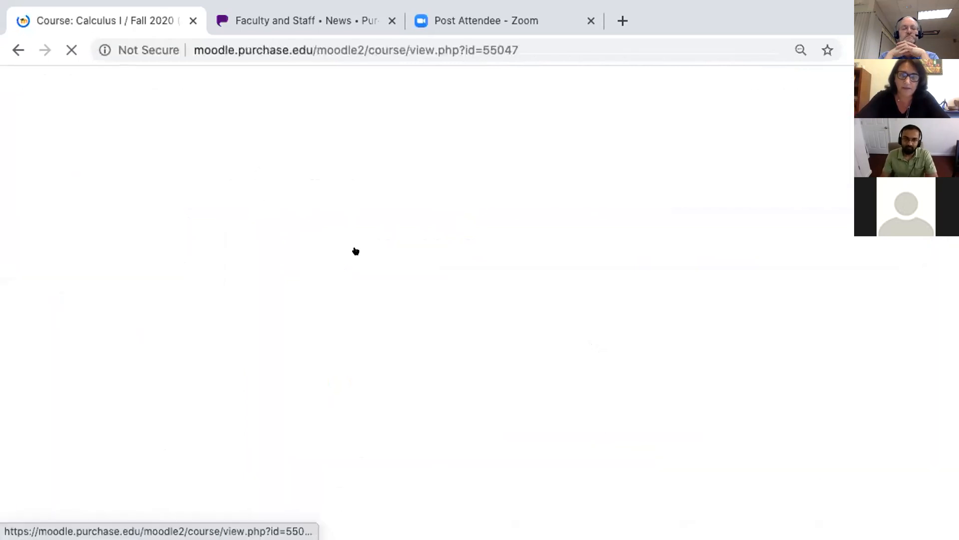
pyautogui.scroll(-2, 355, 250)
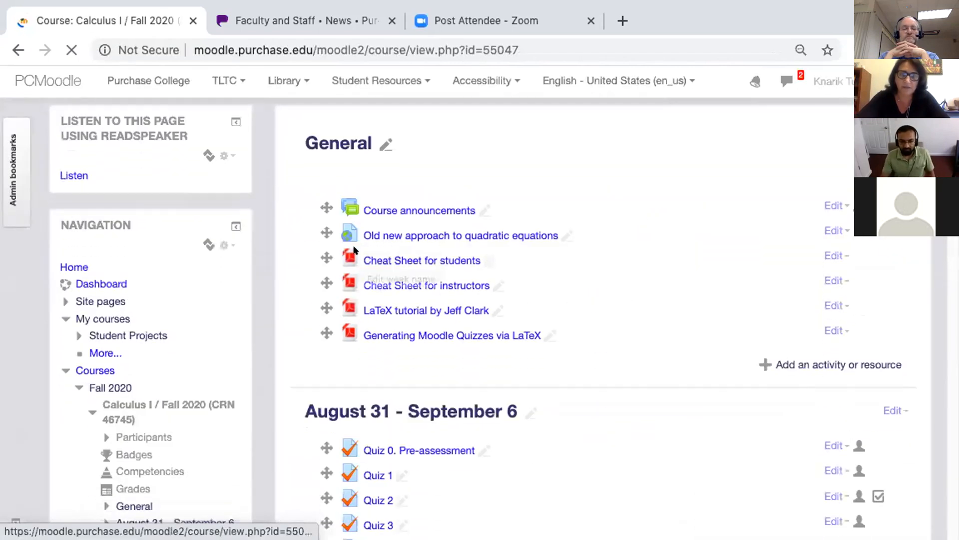
pyautogui.click(407, 260)
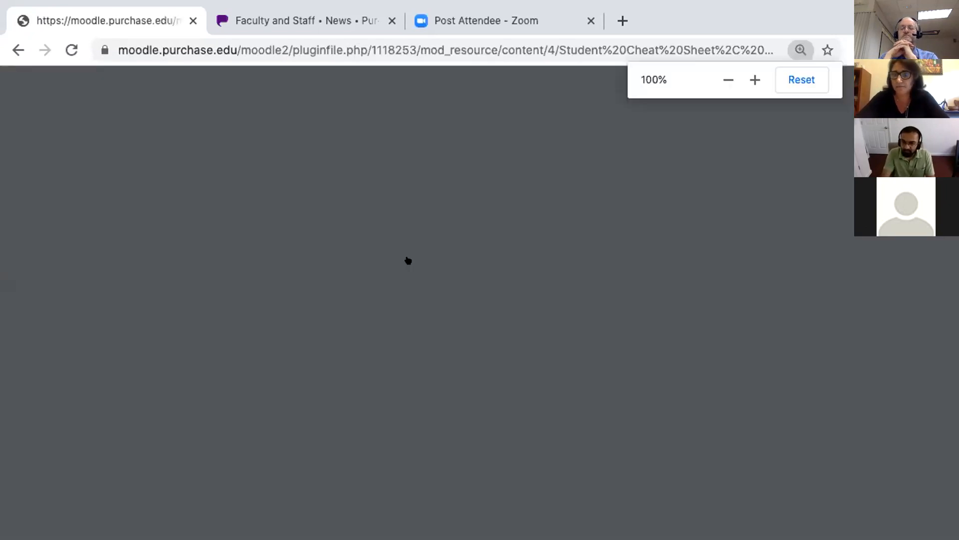
pyautogui.scroll(-2, 406, 351)
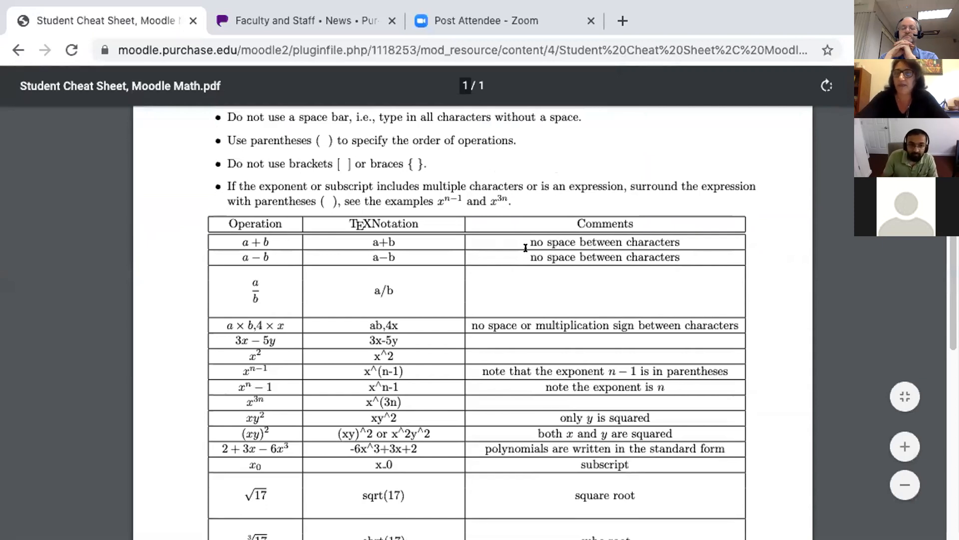
pyautogui.scroll(2, 509, 241)
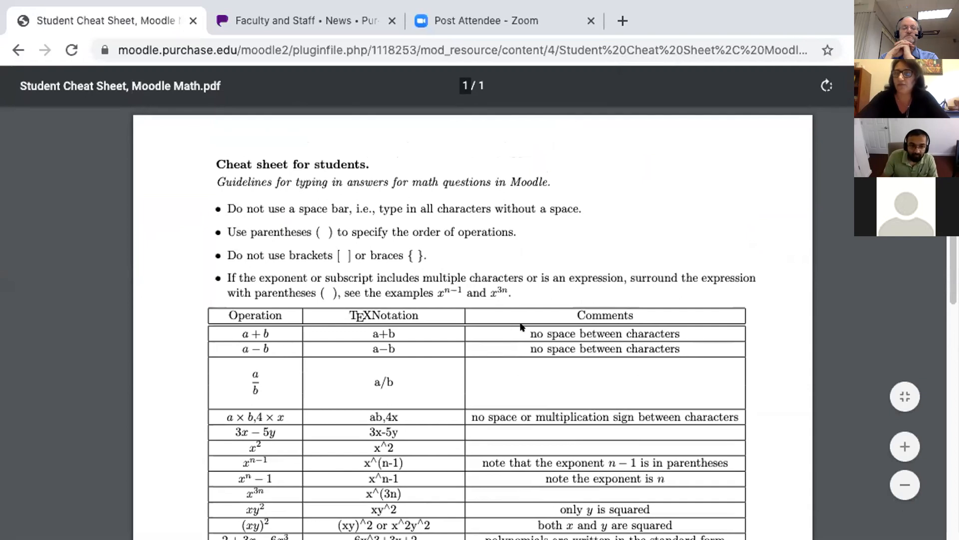
pyautogui.scroll(-4, 416, 436)
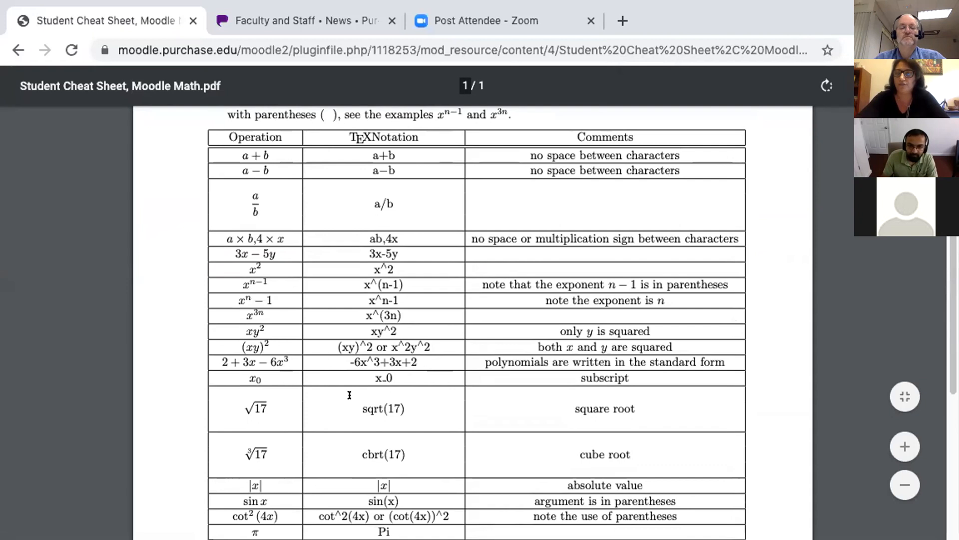
pyautogui.scroll(-3, 375, 436)
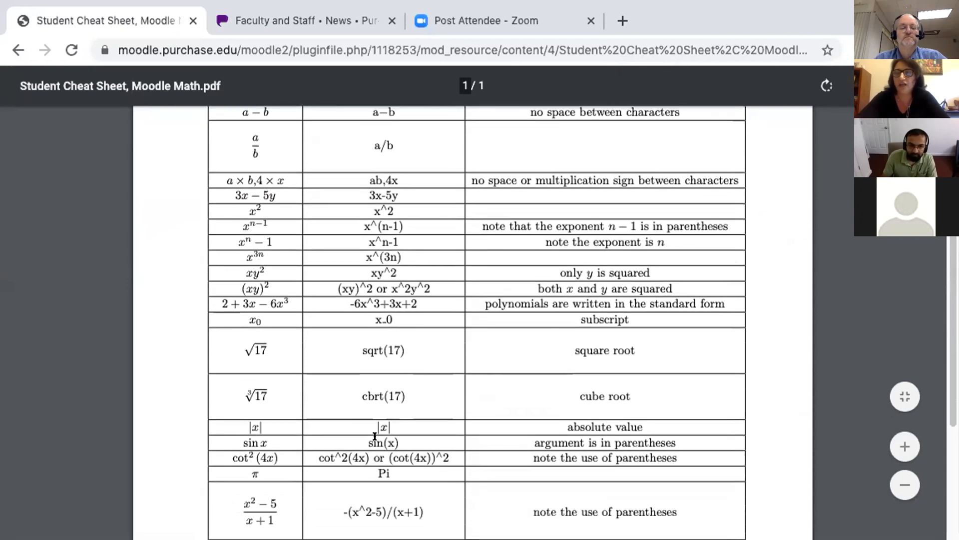
pyautogui.scroll(1, 375, 436)
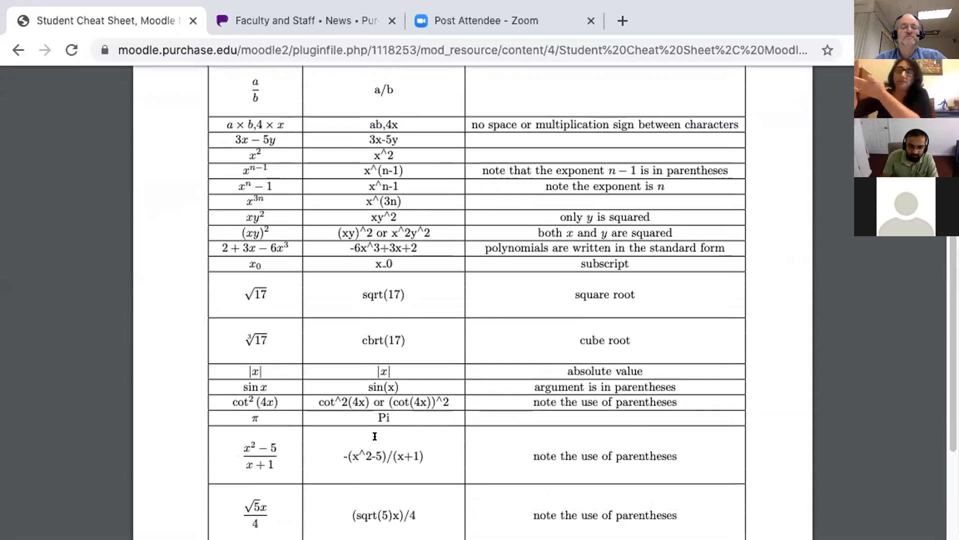
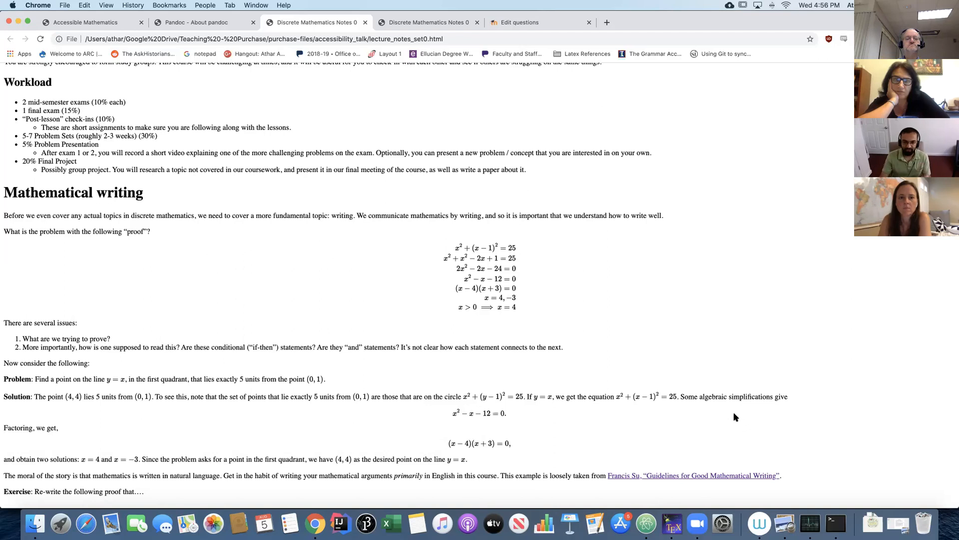
# Step: Bring up the MathJax options for the circle equation in the lecture notes' Solution paragraph and dismiss them without choosing anything
pyautogui.rightClick(479, 398)
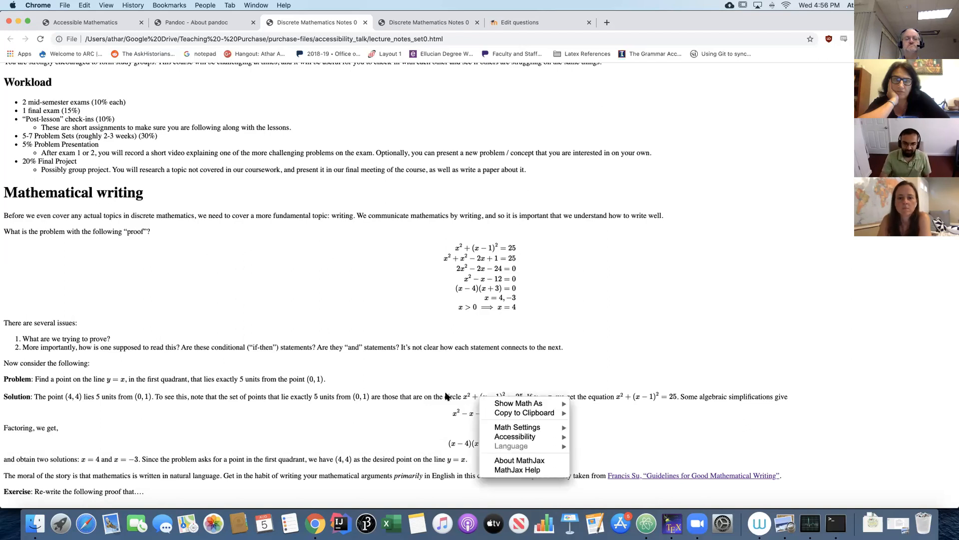
pyautogui.click(446, 393)
pyautogui.moveTo(424, 393); pyautogui.dragTo(627, 399)
pyautogui.click(475, 371)
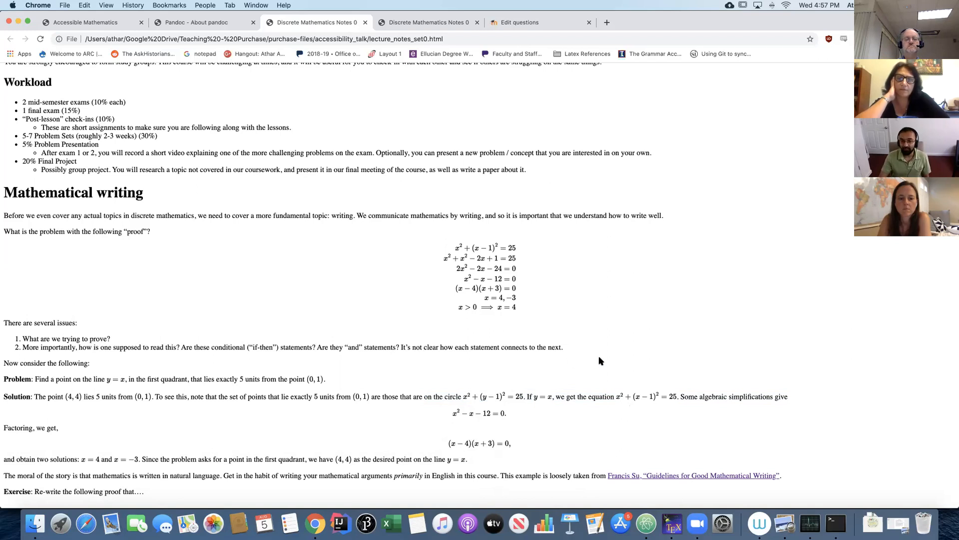
# Step: Examine MathJax's clipboard-copy and accessibility speech options for the circle equation in the Solution paragraph, and dismiss them
pyautogui.rightClick(477, 397)
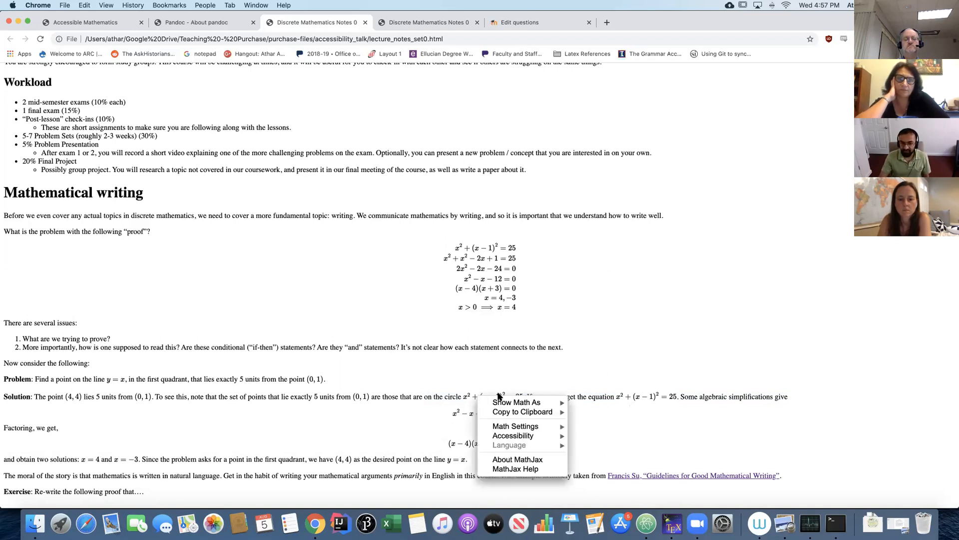
pyautogui.moveTo(519, 402)
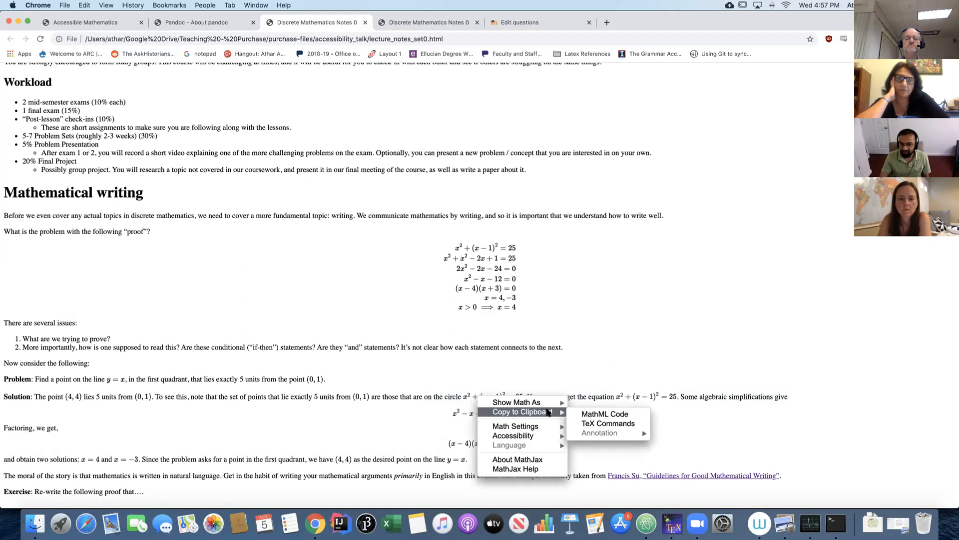
pyautogui.moveTo(548, 434)
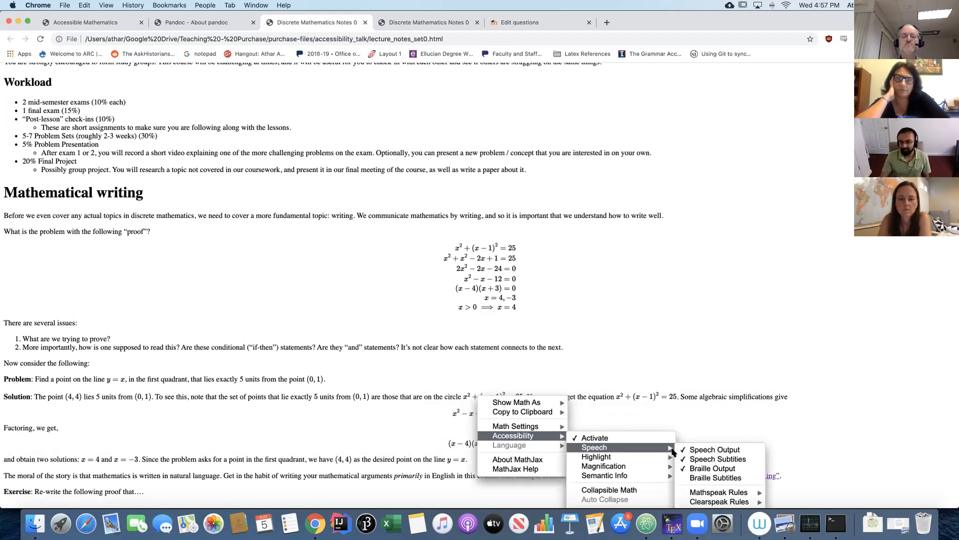
pyautogui.click(619, 364)
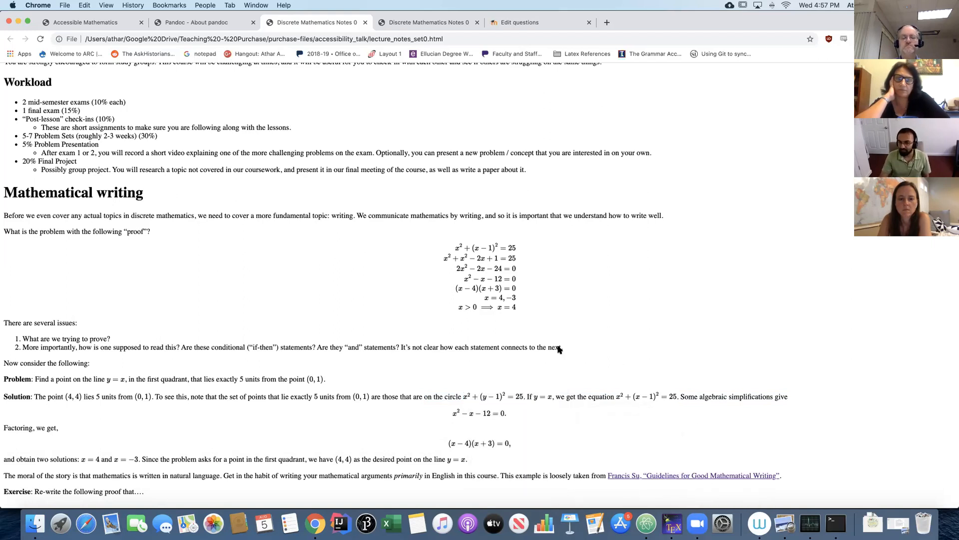
# Step: Look through the HTML lecture notes from Workload to the LaTeX formatting sections, and return to Mathematical writing
pyautogui.scroll(-2, 573, 325)
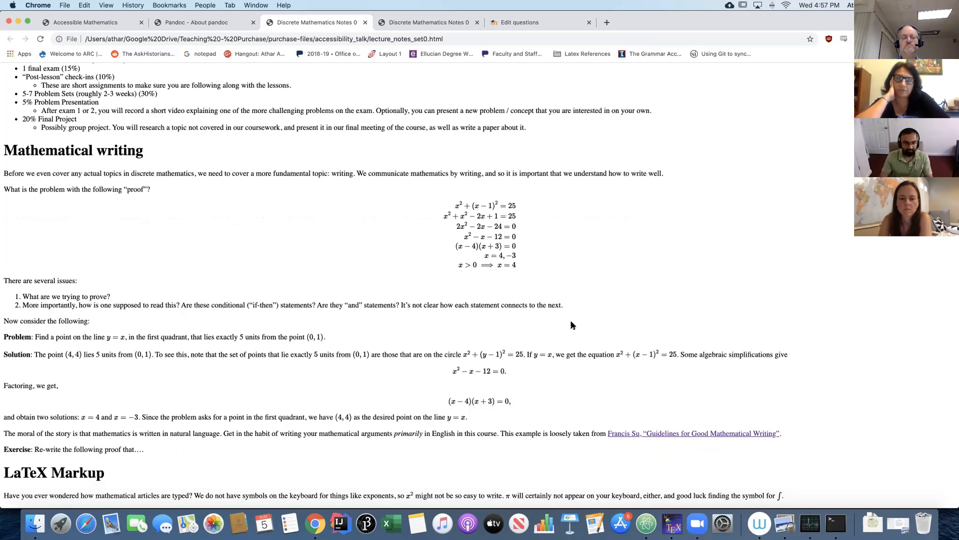
pyautogui.scroll(-10, 544, 324)
pyautogui.scroll(-10, 544, 323)
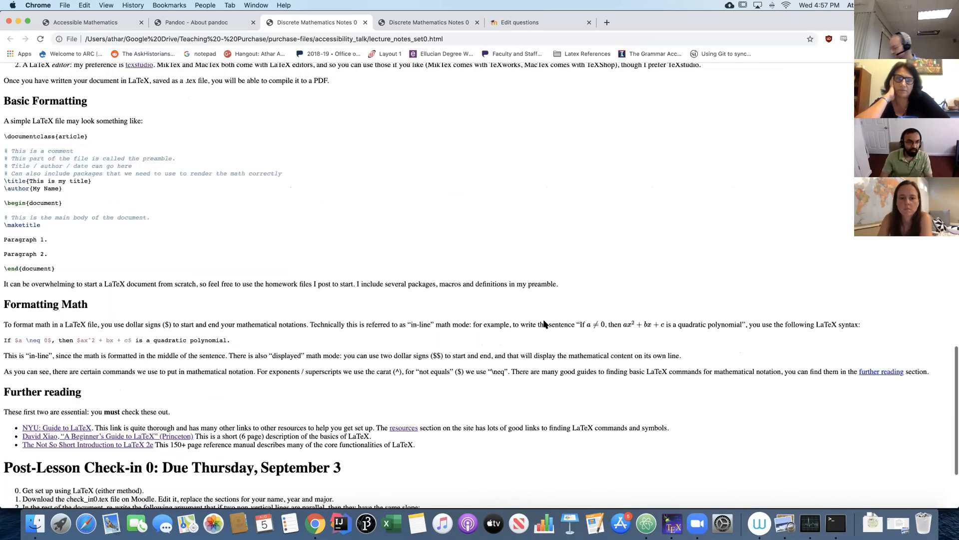
pyautogui.scroll(15, 544, 322)
pyautogui.scroll(20, 544, 320)
pyautogui.scroll(-14, 544, 320)
pyautogui.scroll(-3, 544, 320)
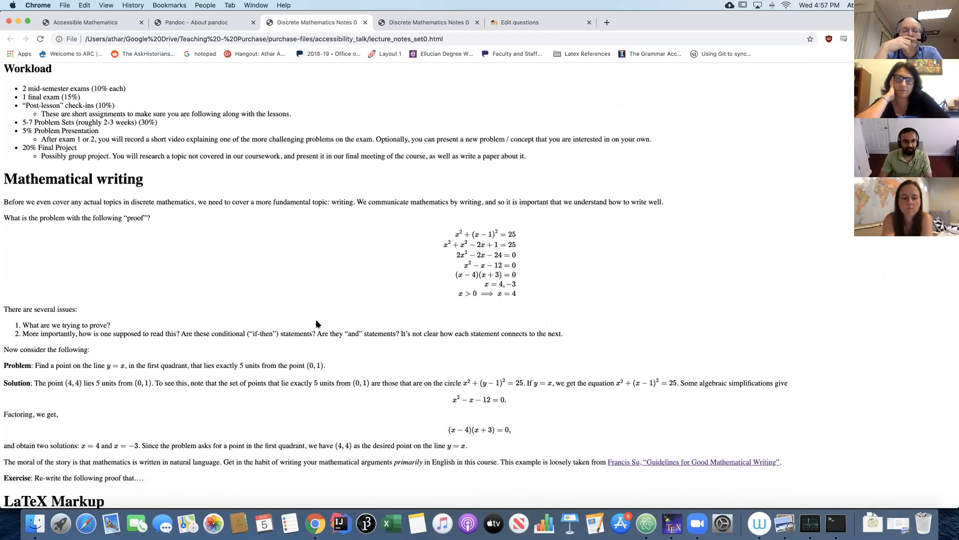
pyautogui.scroll(-1, 327, 325)
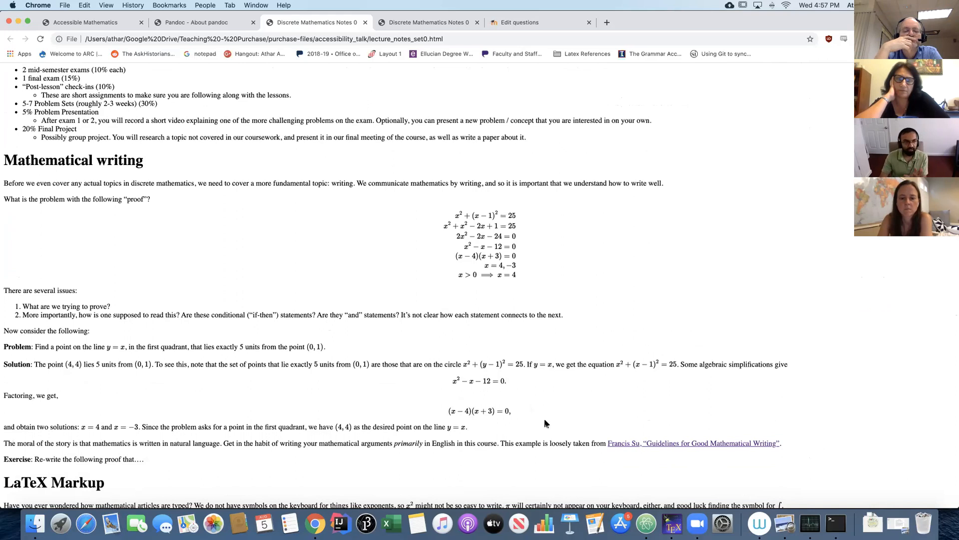
pyautogui.scroll(1, 564, 450)
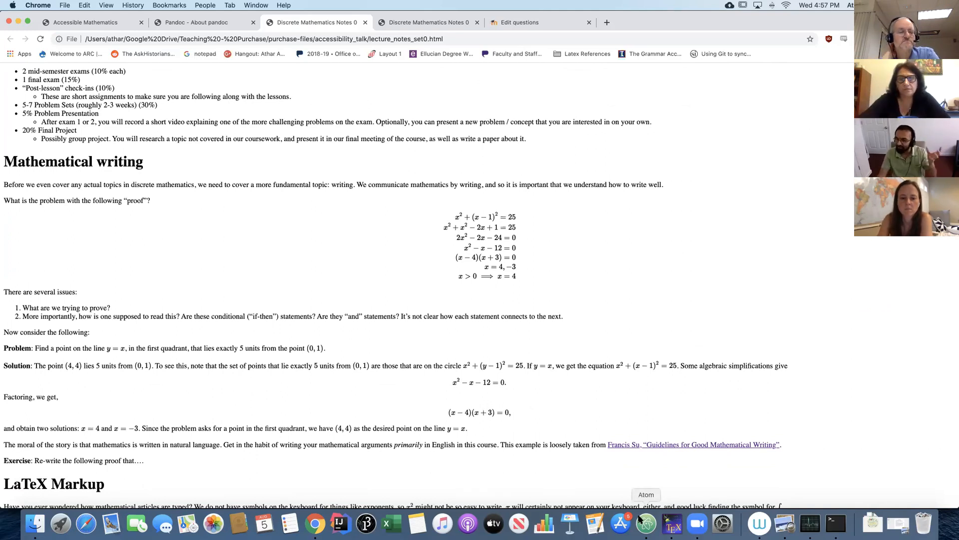
# Step: Switch to Atom and read the Markdown source of accessibility.md from its title block to the MathJax Examples and Writing HTML sections
pyautogui.click(644, 522)
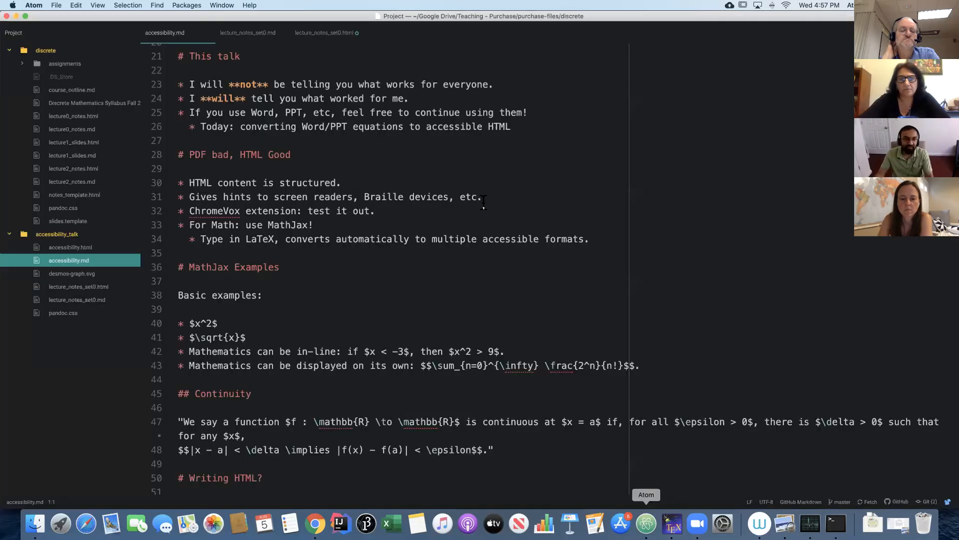
pyautogui.scroll(10, 420, 159)
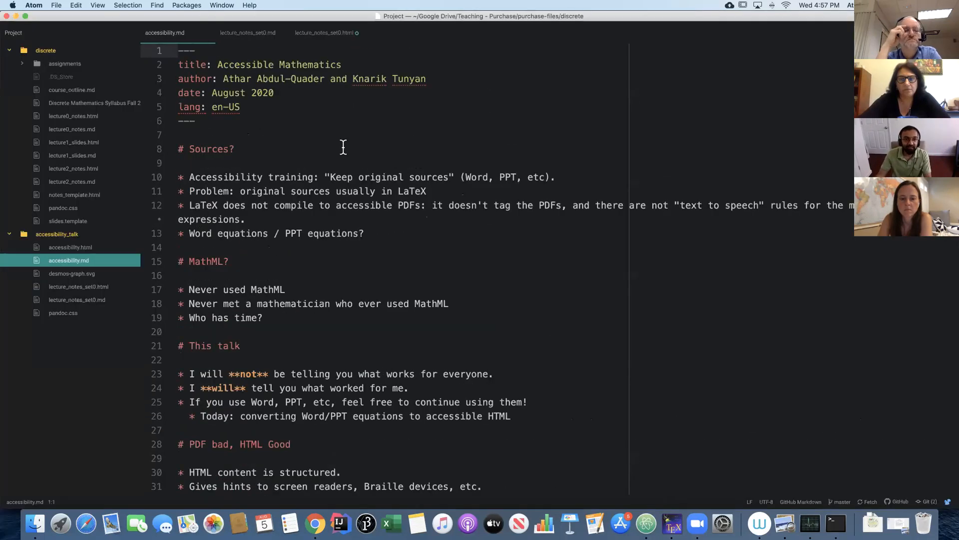
pyautogui.scroll(-2, 350, 150)
pyautogui.click(313, 119)
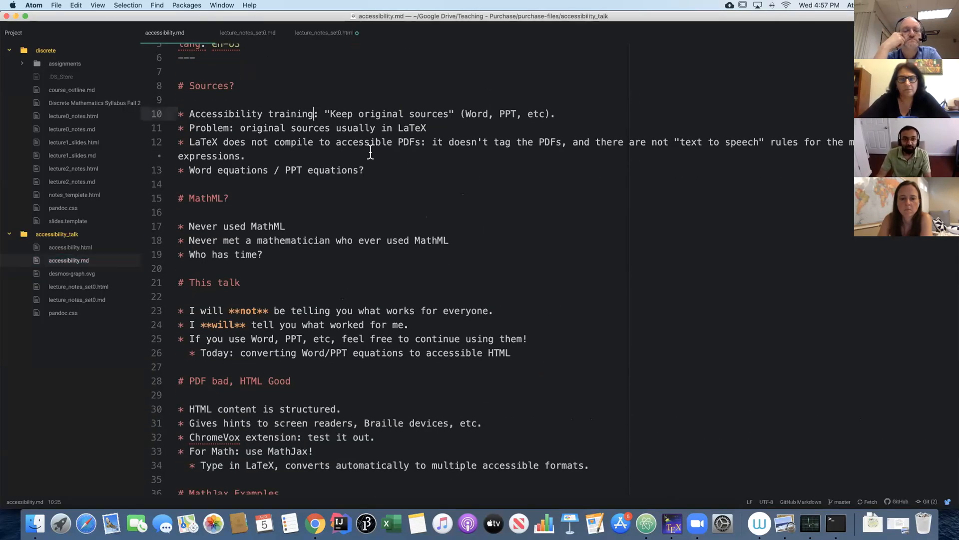
pyautogui.scroll(-1, 370, 152)
pyautogui.scroll(-4, 373, 152)
pyautogui.scroll(2, 271, 144)
pyautogui.scroll(-10, 271, 141)
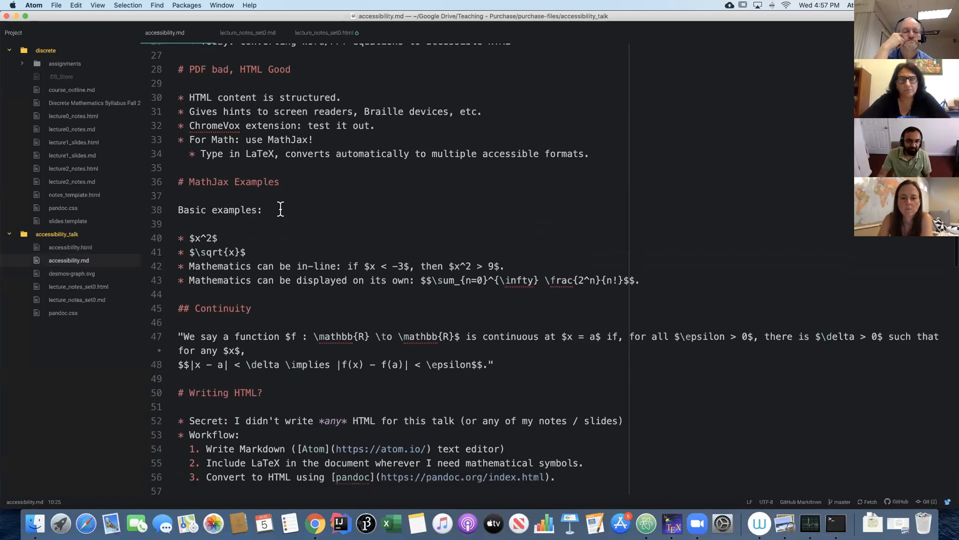
pyautogui.scroll(-3, 280, 209)
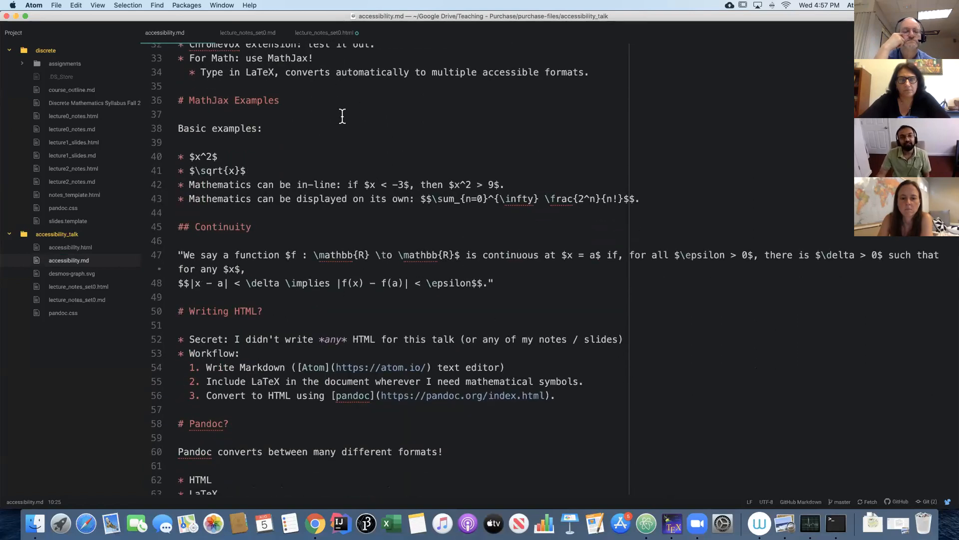
# Step: Highlight the "# MathJax Examples" heading in accessibility.md to point out its Markdown heading syntax
pyautogui.click(363, 196)
pyautogui.click(296, 214)
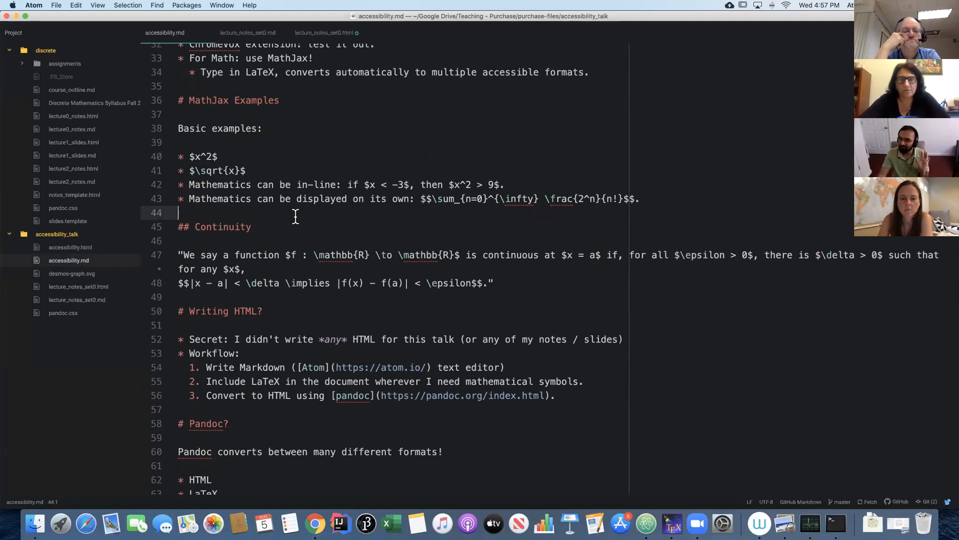
pyautogui.scroll(-1, 296, 218)
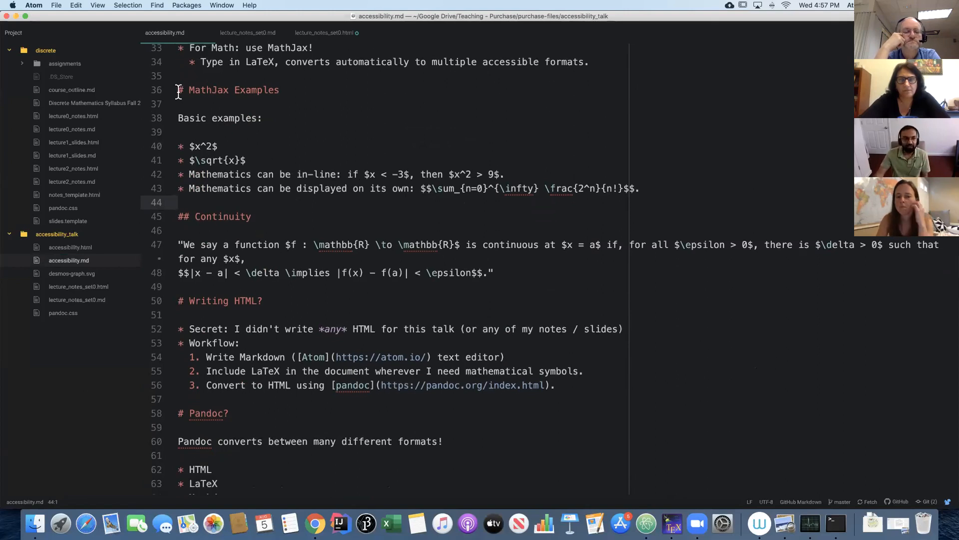
pyautogui.moveTo(178, 90); pyautogui.dragTo(294, 92)
pyautogui.click(294, 92)
pyautogui.moveTo(180, 88); pyautogui.dragTo(325, 96)
pyautogui.click(299, 94)
pyautogui.tripleClick(182, 90)
pyautogui.click(187, 90)
pyautogui.moveTo(194, 90); pyautogui.dragTo(287, 100)
pyautogui.click(264, 119)
pyautogui.click(245, 102)
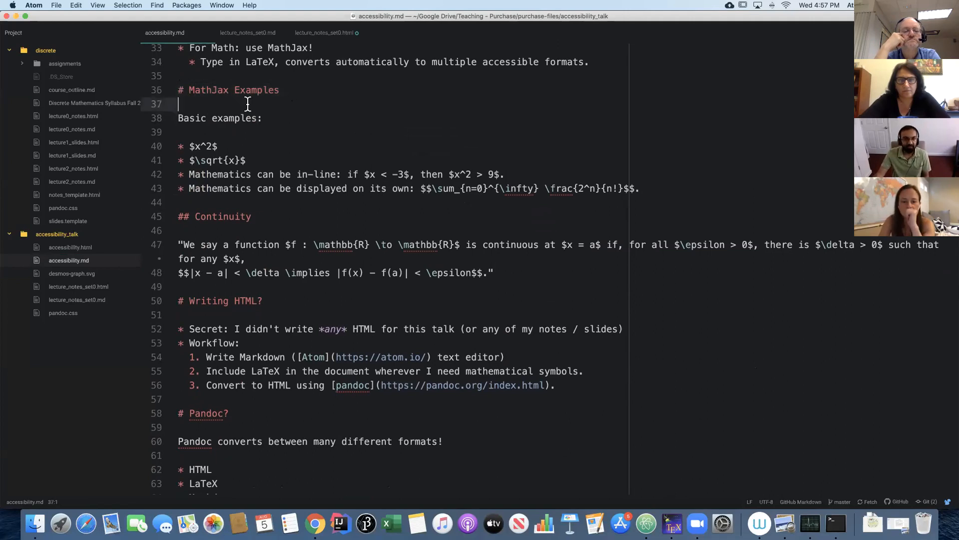
# Step: Point out the asterisk bullet before $x^2$ and look over the Pandoc and Using pandoc sections of the source
pyautogui.click(175, 147)
pyautogui.click(183, 147)
pyautogui.scroll(-8, 268, 167)
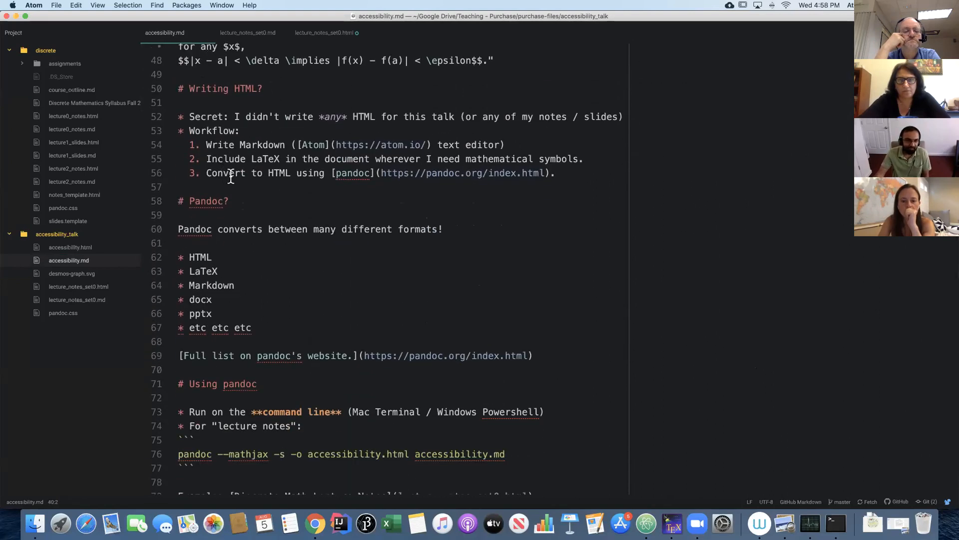
pyautogui.scroll(-4, 234, 175)
pyautogui.scroll(-5, 234, 175)
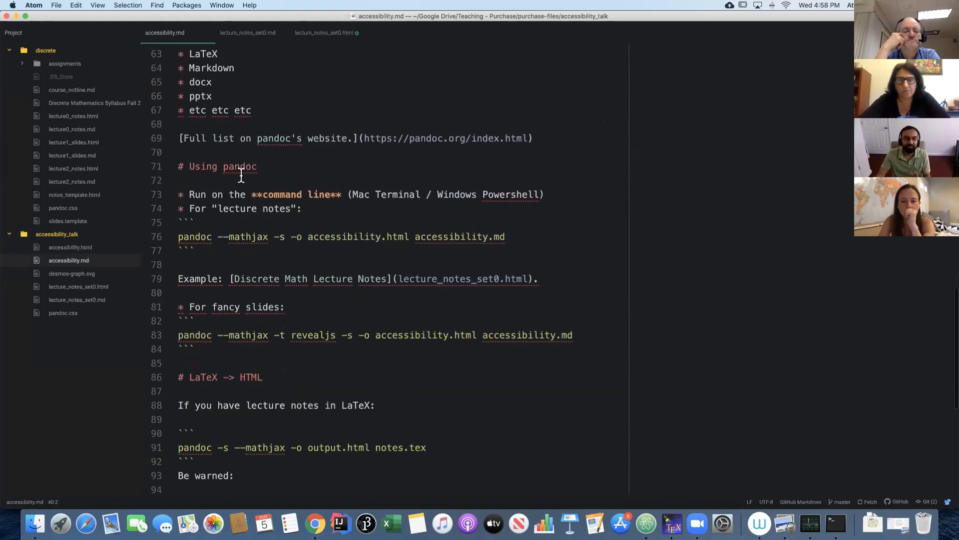
pyautogui.scroll(15, 242, 177)
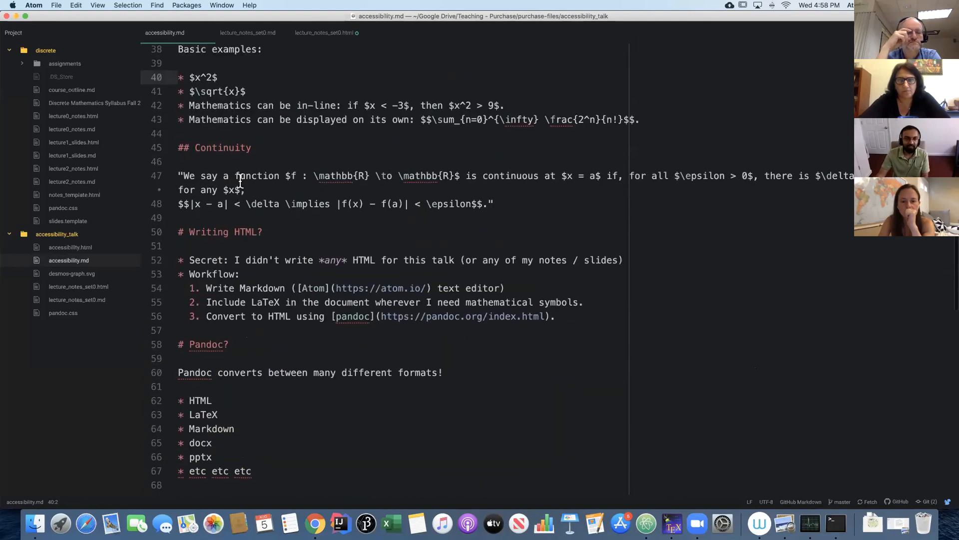
# Step: Highlight the in-line math example containing $x < -3$ and $x^2 > 9$ in the basic examples list
pyautogui.moveTo(365, 188)
pyautogui.mouseDown()
pyautogui.moveTo(522, 189)
pyautogui.moveTo(355, 189)
pyautogui.mouseUp()
pyautogui.click(354, 189)
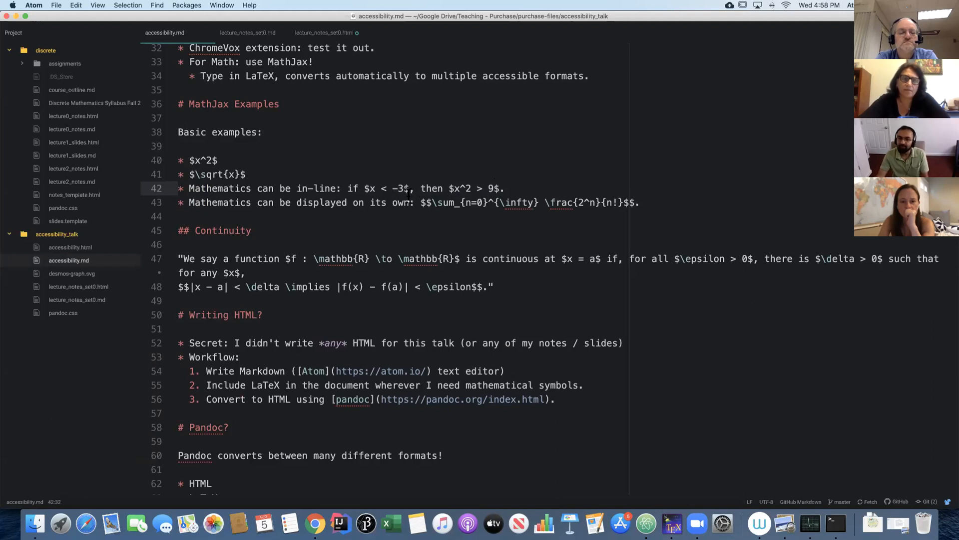
pyautogui.moveTo(364, 189); pyautogui.dragTo(521, 187)
pyautogui.click(507, 189)
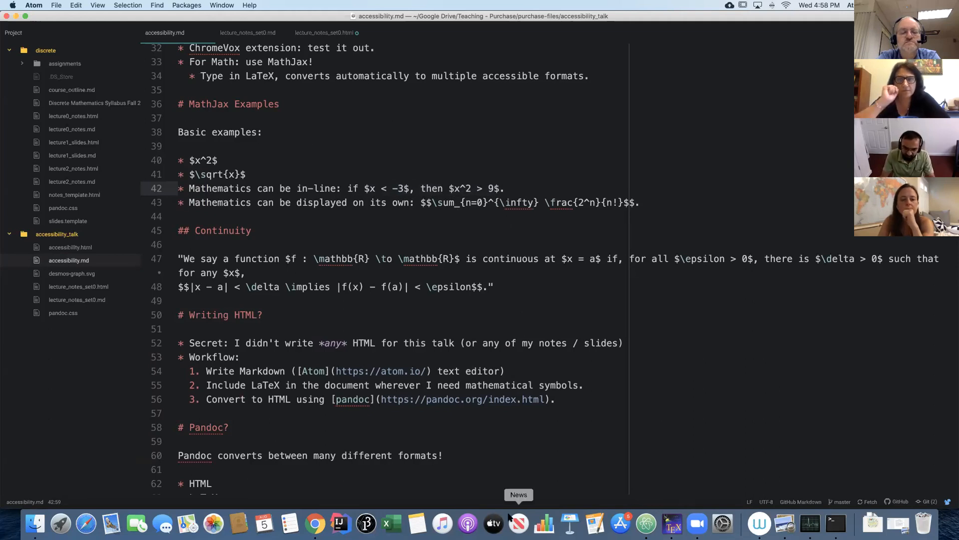
# Step: Open lecture_notes_set0.md and examine the LaTeX align block of the proof in its Mathematical writing section
pyautogui.click(86, 299)
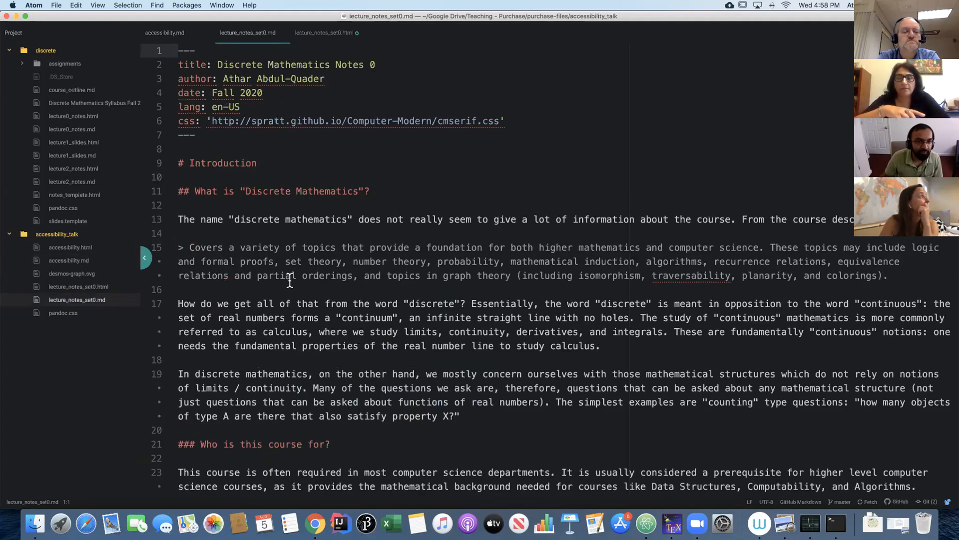
pyautogui.scroll(-6, 288, 284)
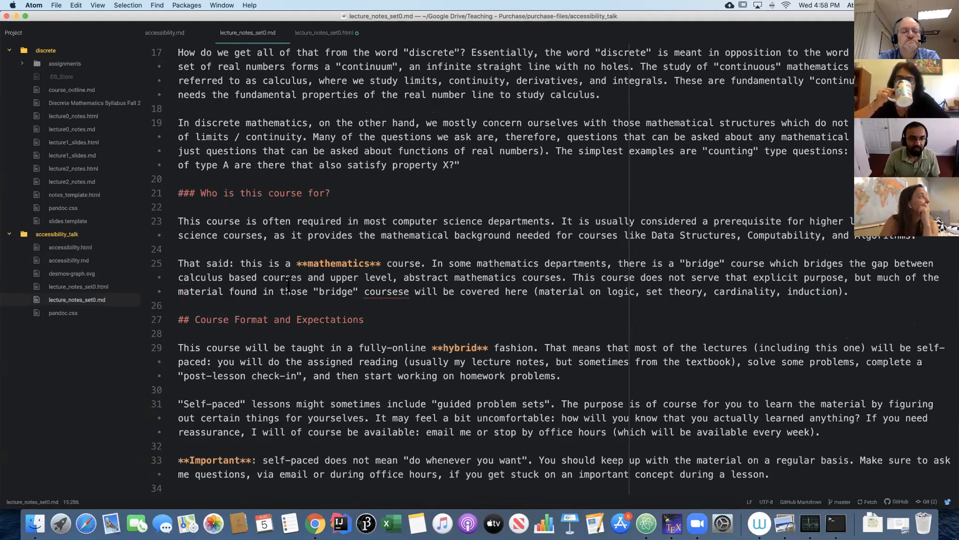
pyautogui.scroll(-12, 289, 283)
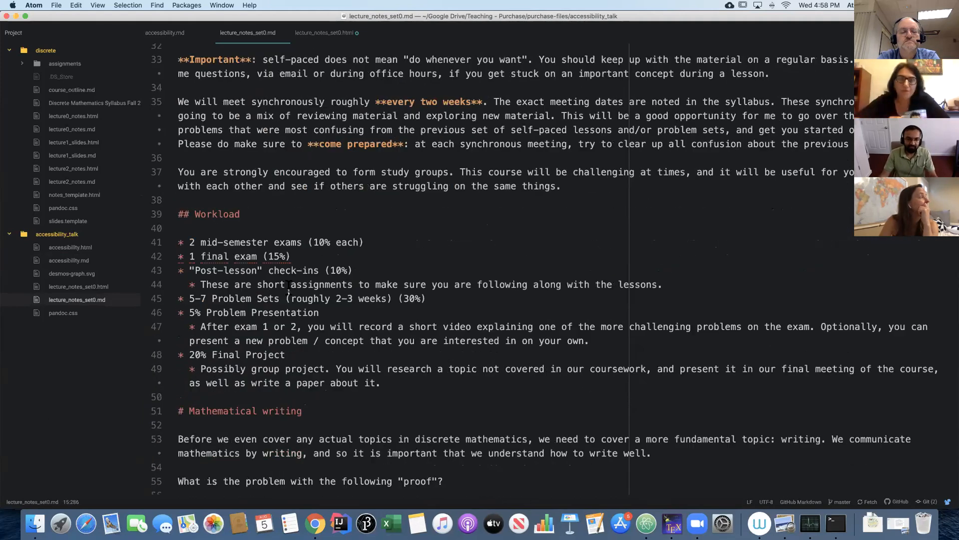
pyautogui.scroll(-3, 289, 285)
pyautogui.scroll(4, 252, 210)
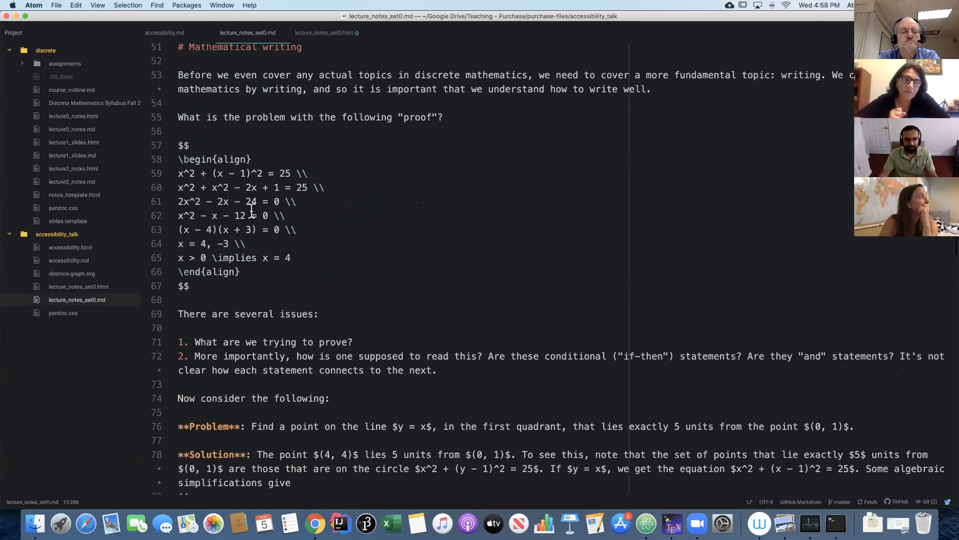
pyautogui.scroll(-4, 308, 224)
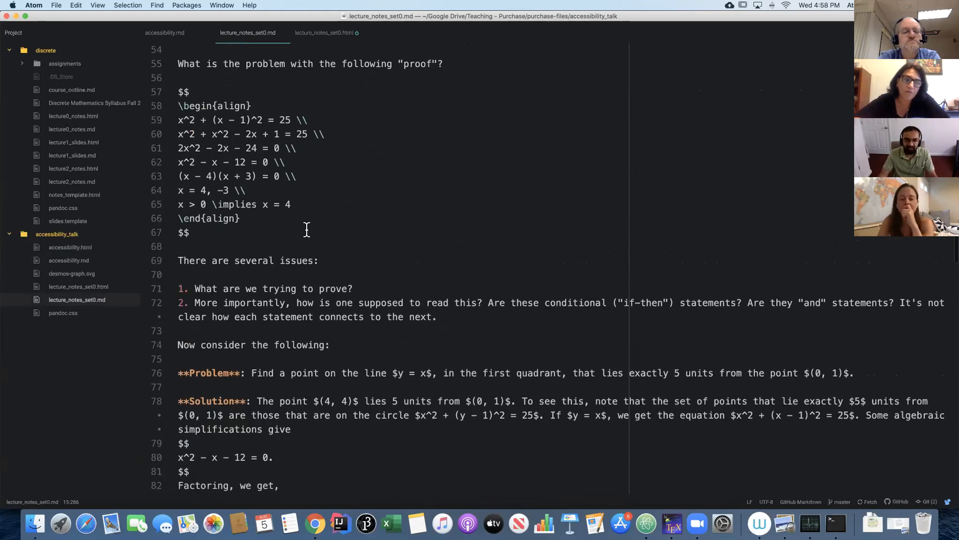
# Step: Highlight the in-line circle equation in the Solution paragraph and examine the displayed equations and solutions that follow it
pyautogui.moveTo(393, 286); pyautogui.dragTo(547, 286)
pyautogui.click(558, 286)
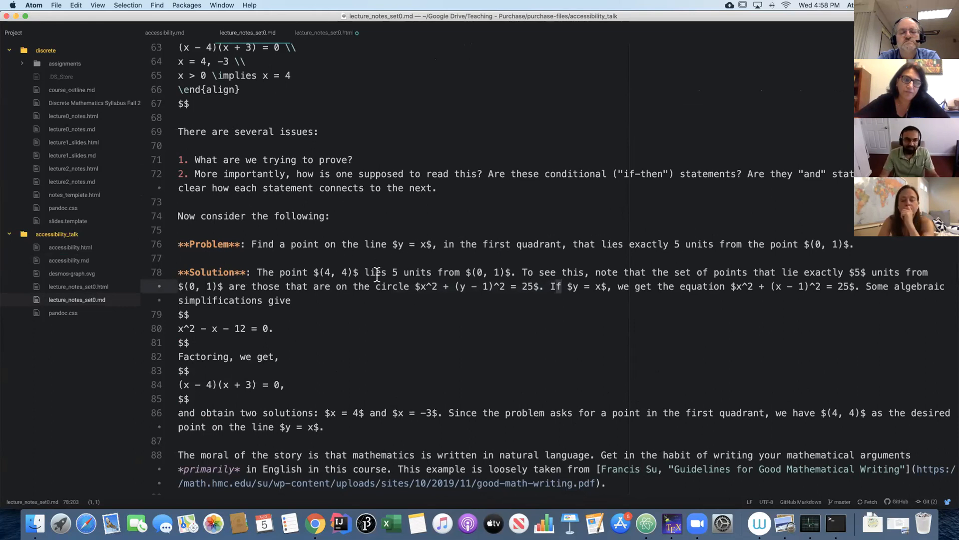
pyautogui.scroll(-3, 376, 272)
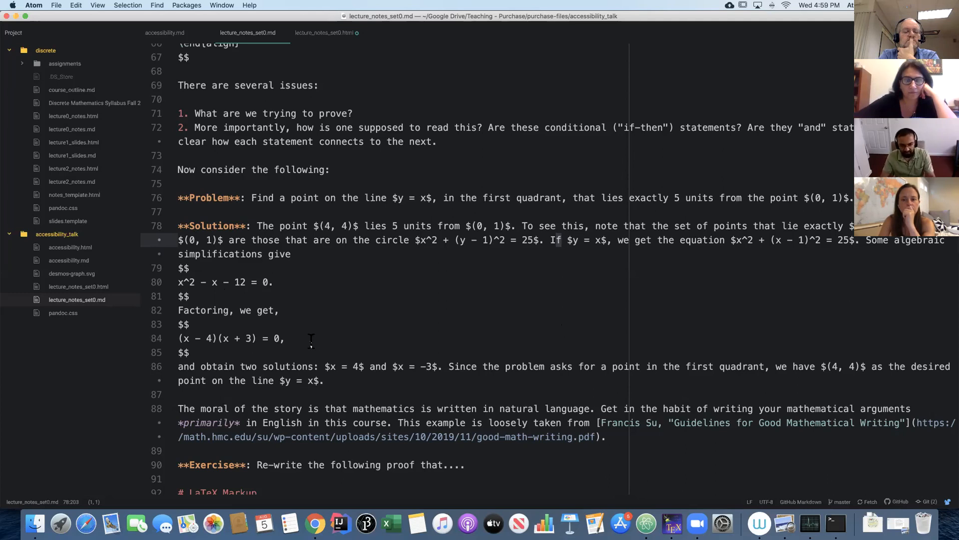
pyautogui.click(353, 368)
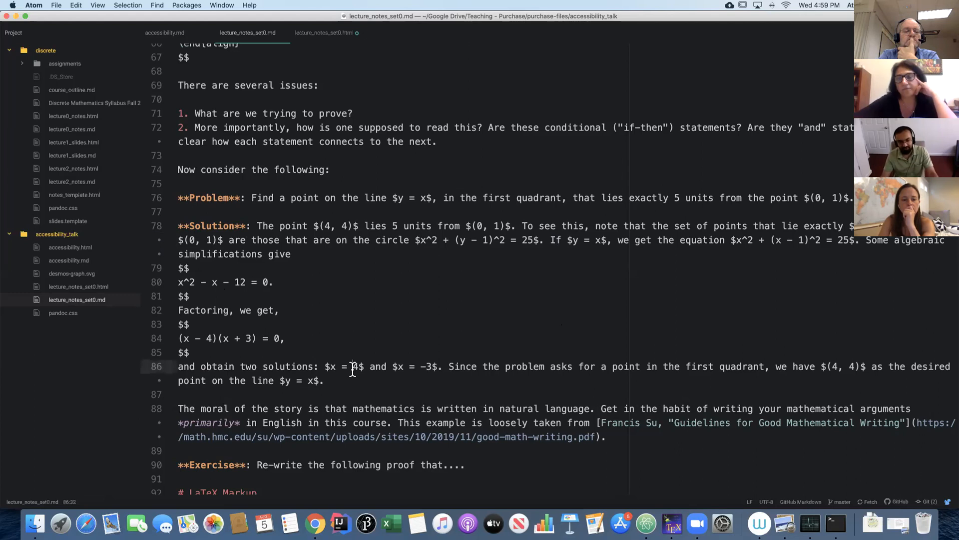
pyautogui.click(361, 379)
pyautogui.press('Down')
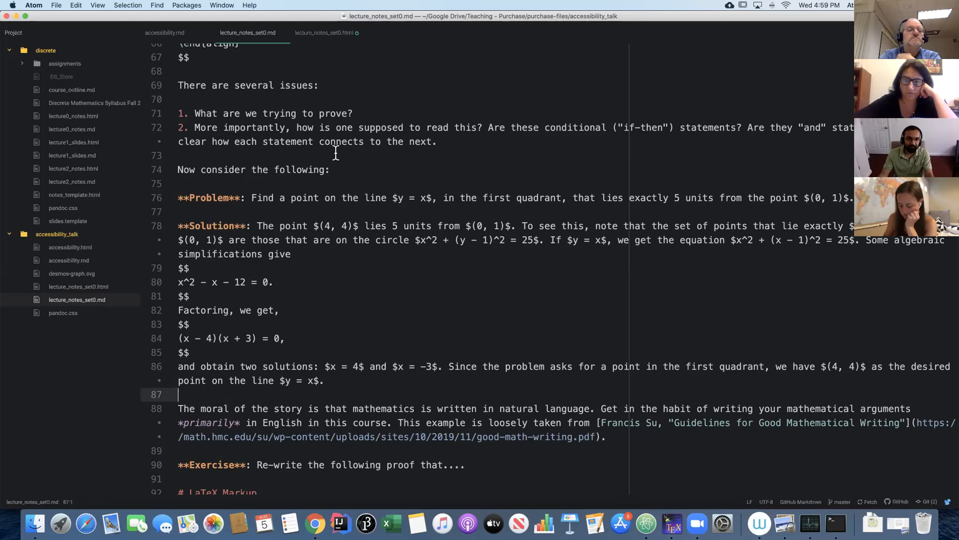
# Step: Return to the start of lecture_notes_set0.md, view the Markdown Preview Plus package options, and dismiss them
pyautogui.scroll(10, 408, 254)
pyautogui.scroll(10, 408, 254)
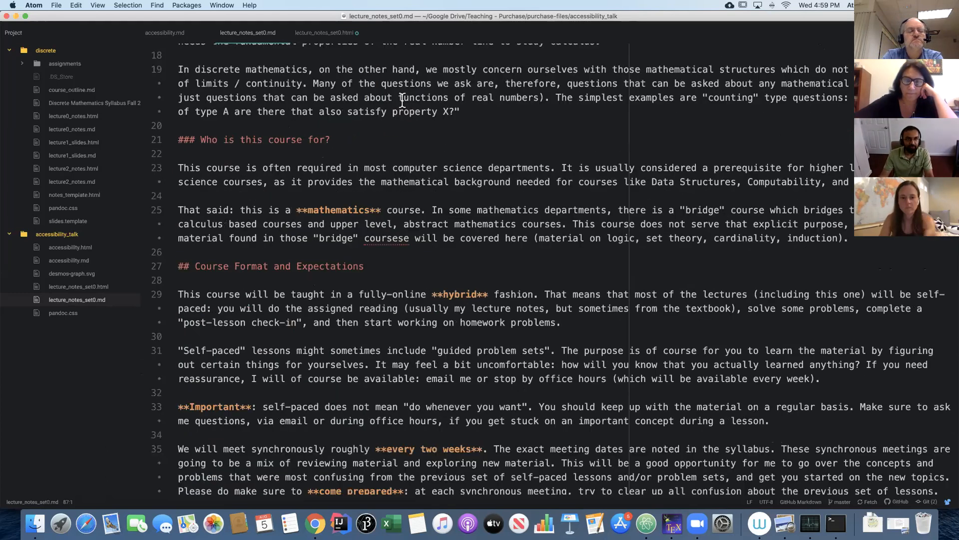
pyautogui.scroll(8, 403, 100)
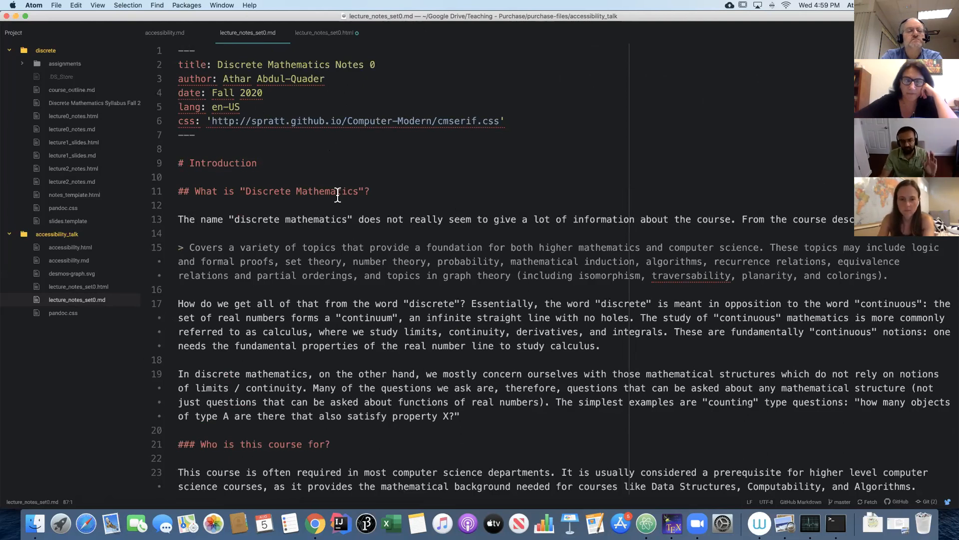
pyautogui.click(188, 5)
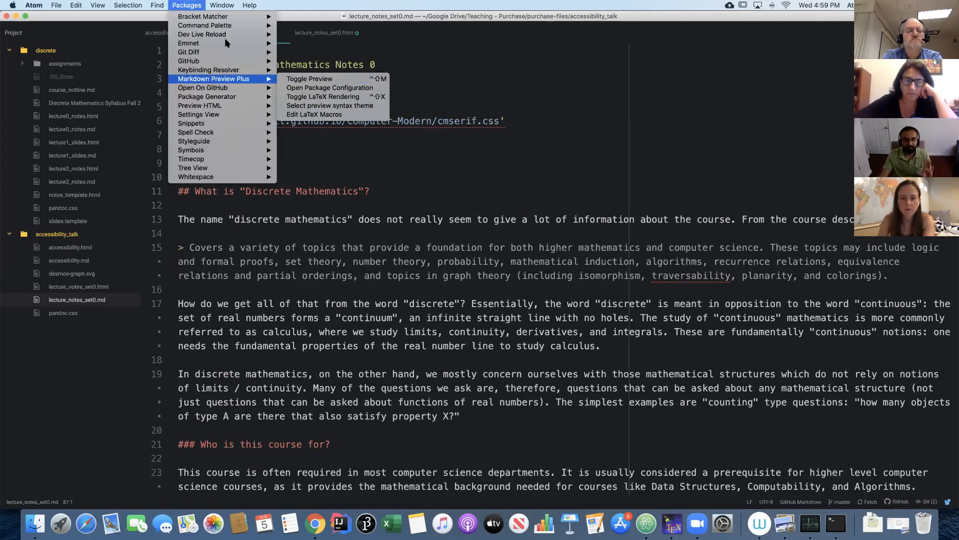
pyautogui.click(468, 227)
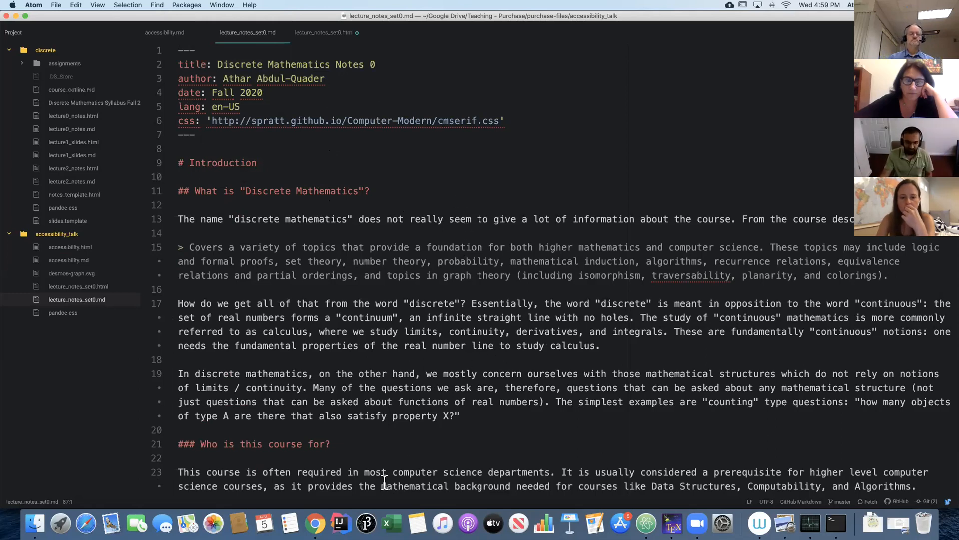
# Step: Switch to Chrome and show the LaTeX Markup section of the rendered lecture_notes_set0.html page
pyautogui.click(315, 522)
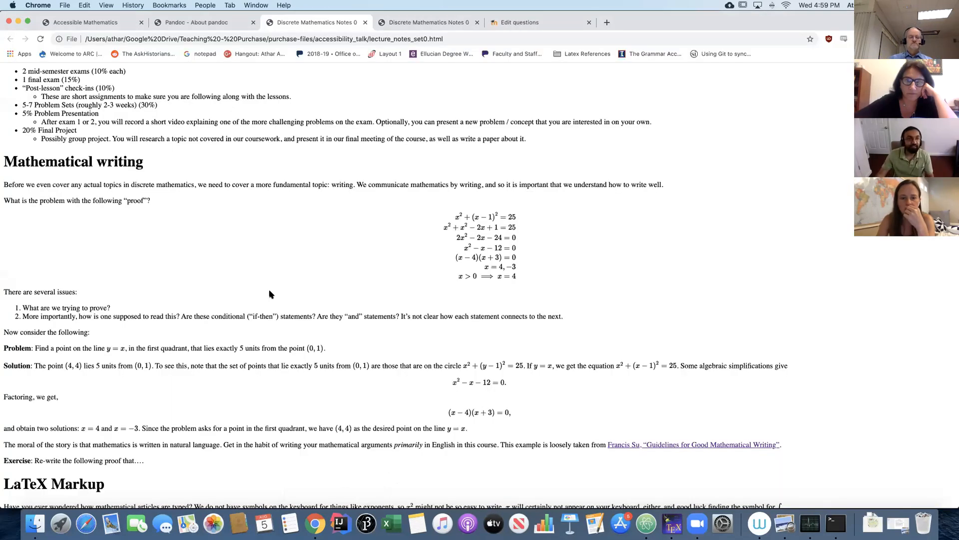
pyautogui.click(96, 21)
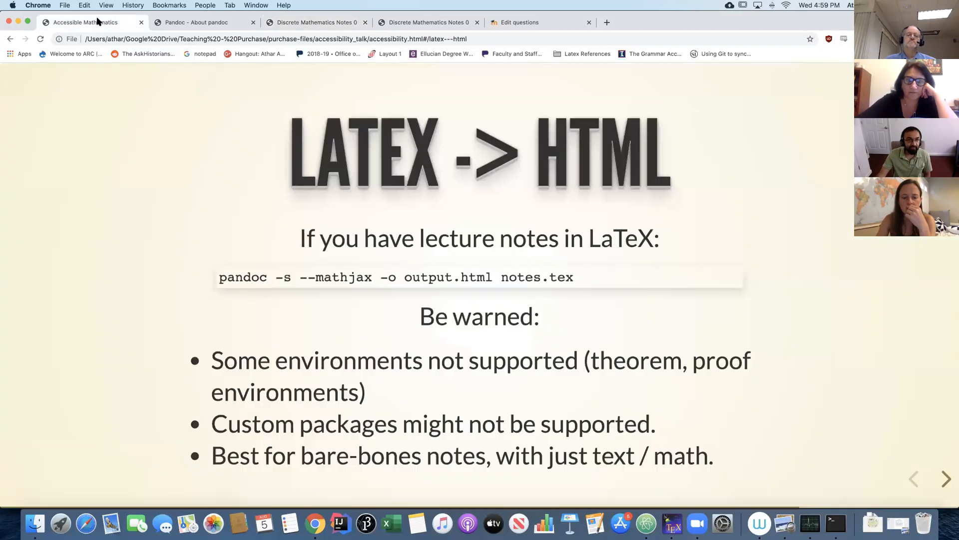
pyautogui.click(274, 23)
pyautogui.scroll(-2, 265, 320)
pyautogui.scroll(-10, 265, 321)
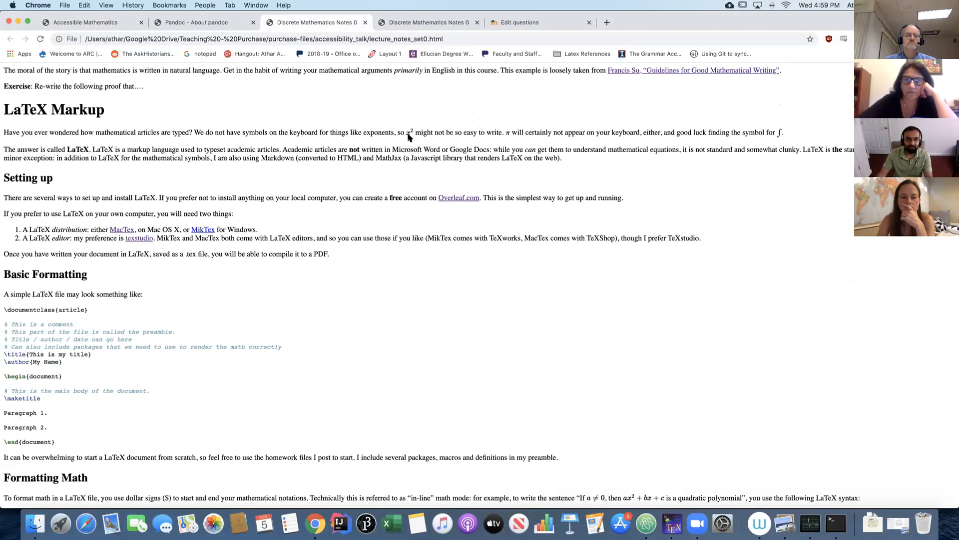
# Step: View the MathJax options for the π symbol in the first LaTeX Markup paragraph and dismiss them
pyautogui.click(450, 133)
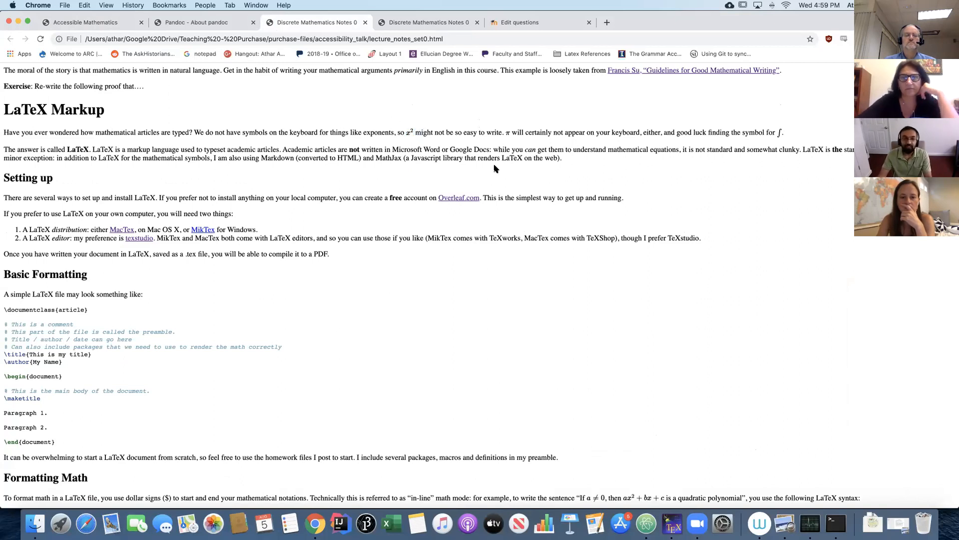
pyautogui.click(515, 131)
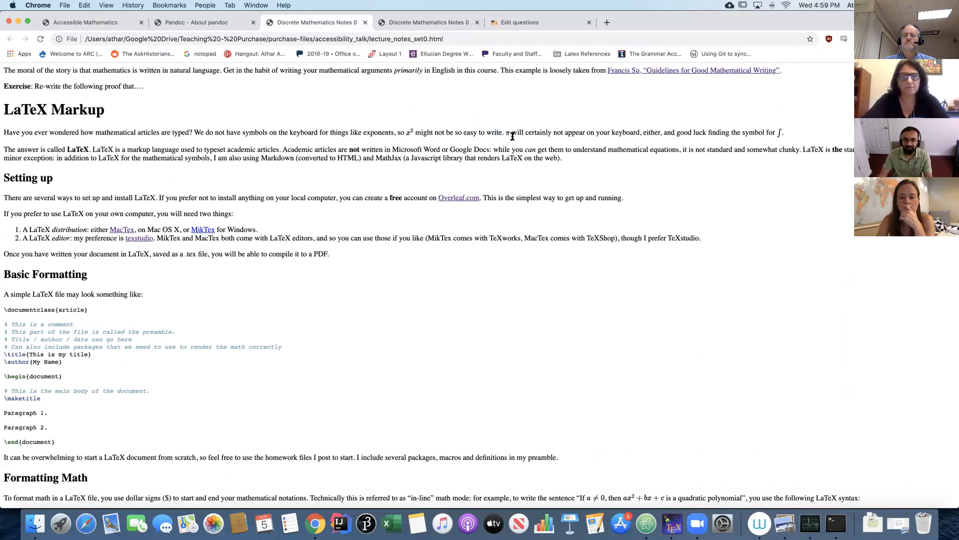
pyautogui.rightClick(507, 134)
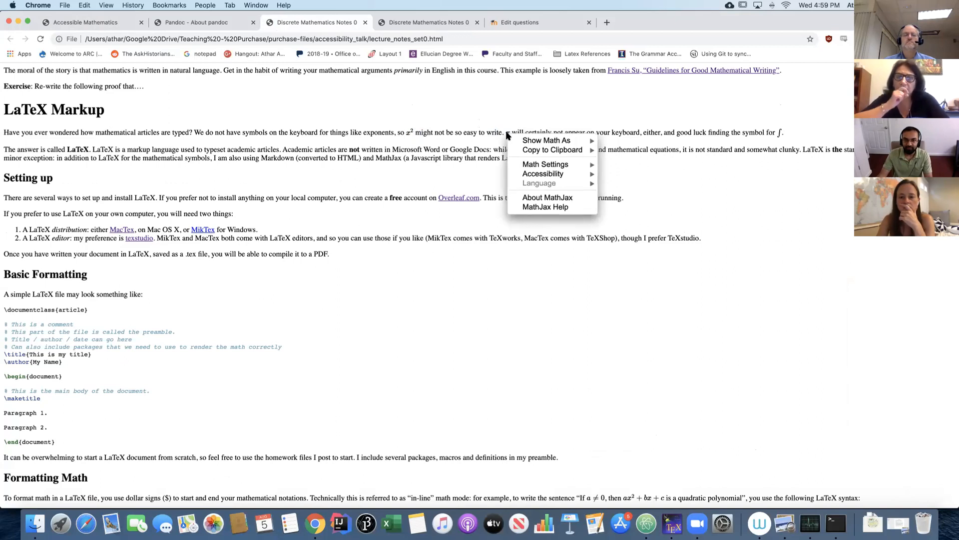
pyautogui.click(501, 132)
pyautogui.click(501, 132)
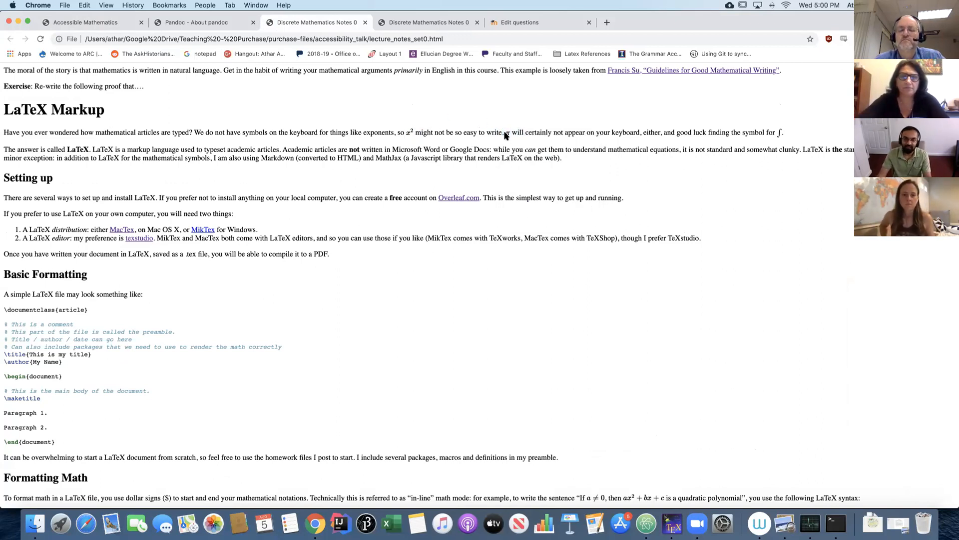
# Step: Switch to Atom, find \pi in lecture_notes_set0.md, and highlight its in-line source in the LaTeX Markup paragraph
pyautogui.press('super+Tab')
pyautogui.press('super+shift+Tab')
pyautogui.press('super+Tab')
pyautogui.press('super+f')
pyautogui.write('\\pi')
pyautogui.press('Return')
pyautogui.click(391, 167)
pyautogui.moveTo(358, 237); pyautogui.dragTo(376, 236)
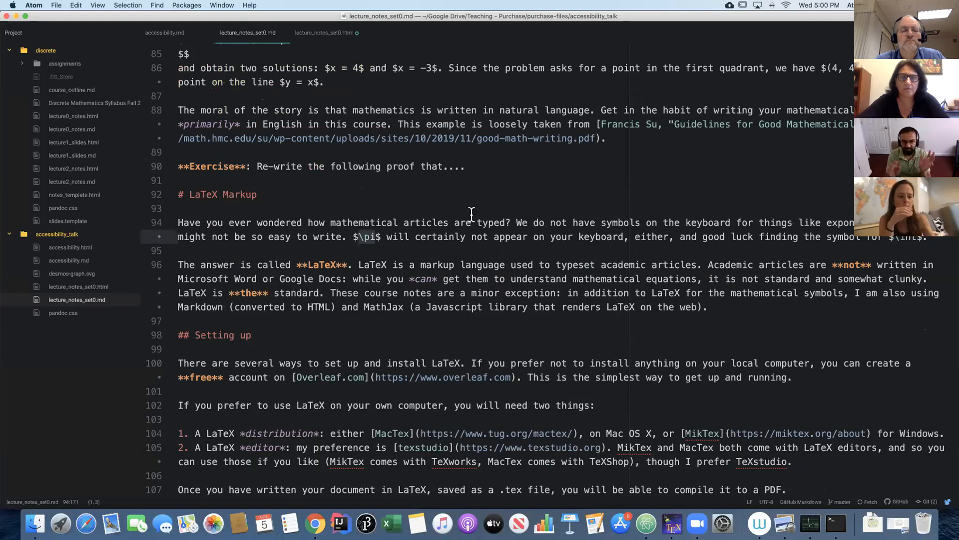
pyautogui.scroll(-1, 466, 218)
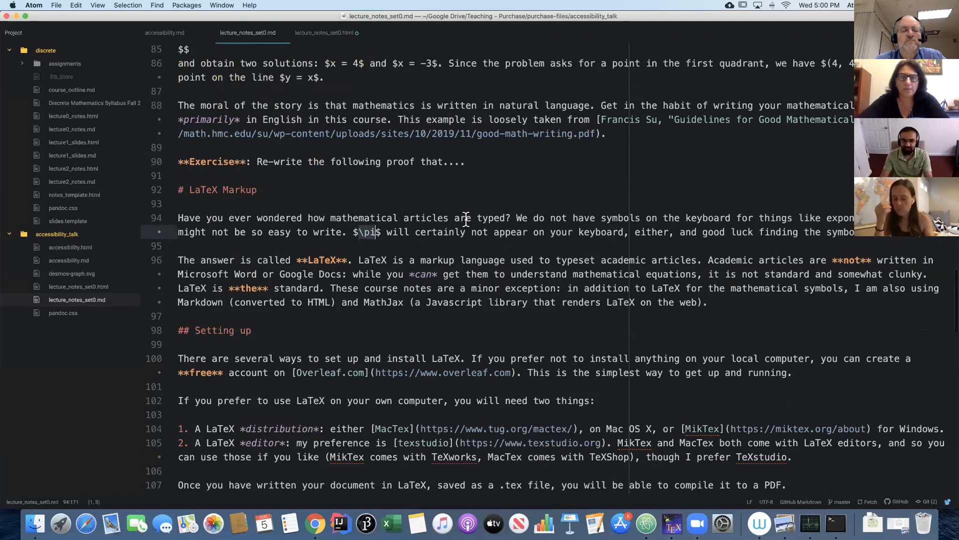
pyautogui.click(336, 199)
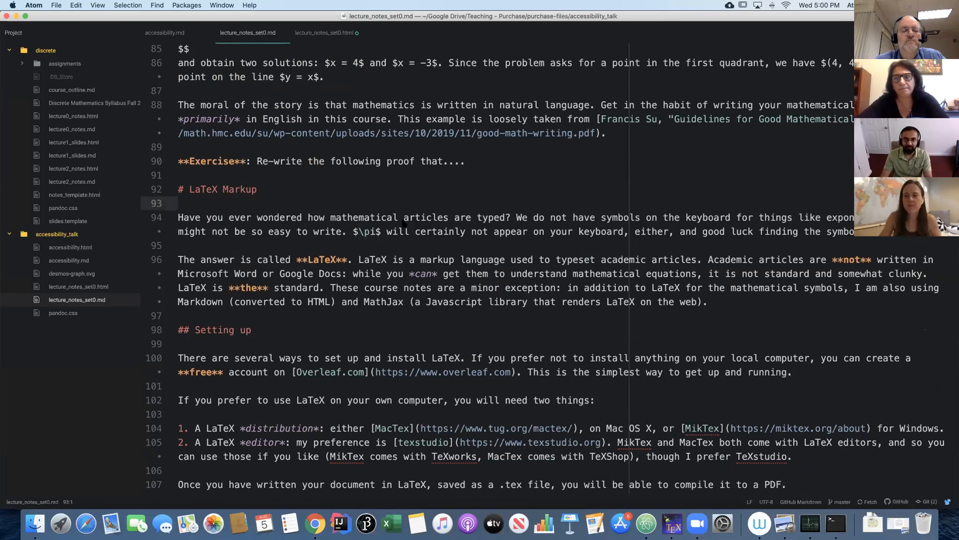
# Step: Return to the Accessible Mathematics slides in Chrome and advance to the AMS Webinar slide
pyautogui.press('super+Tab')
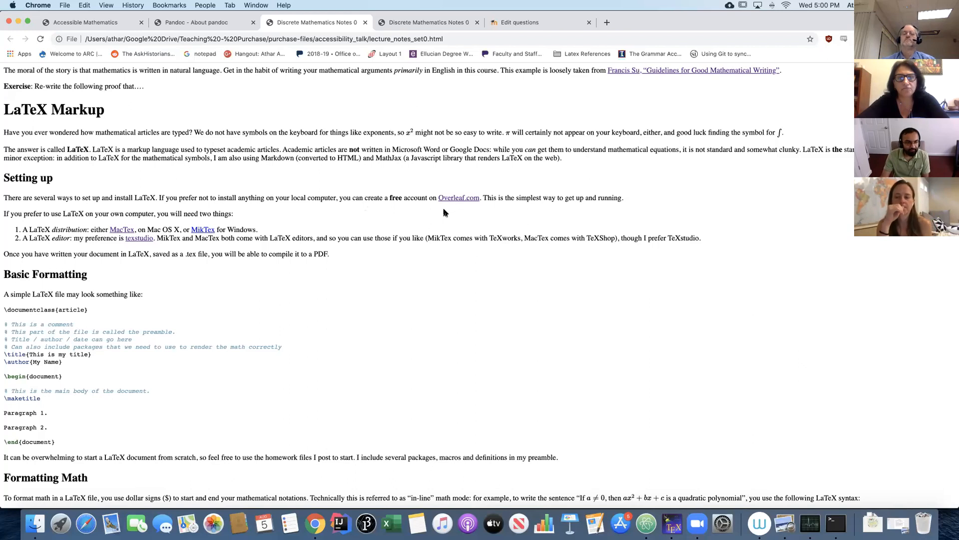
pyautogui.click(90, 23)
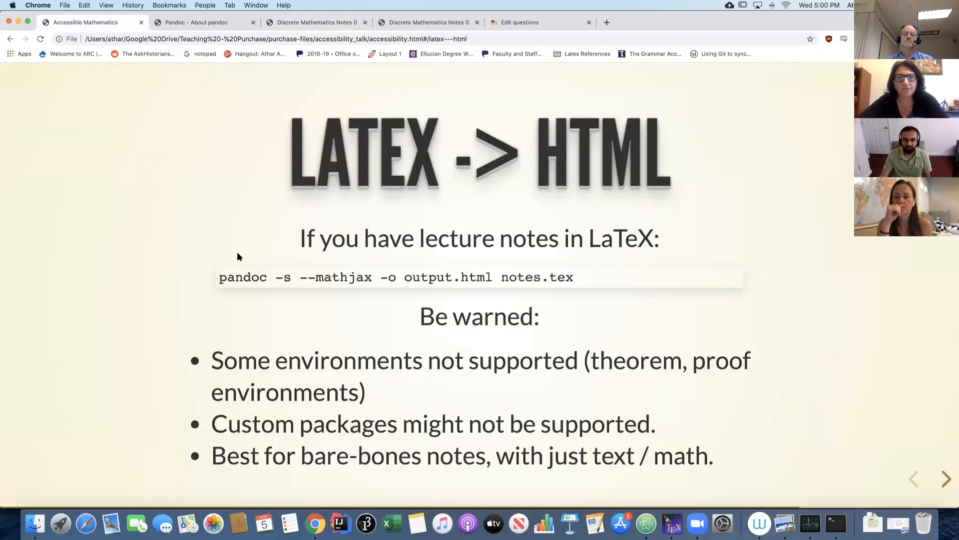
pyautogui.press('Right')
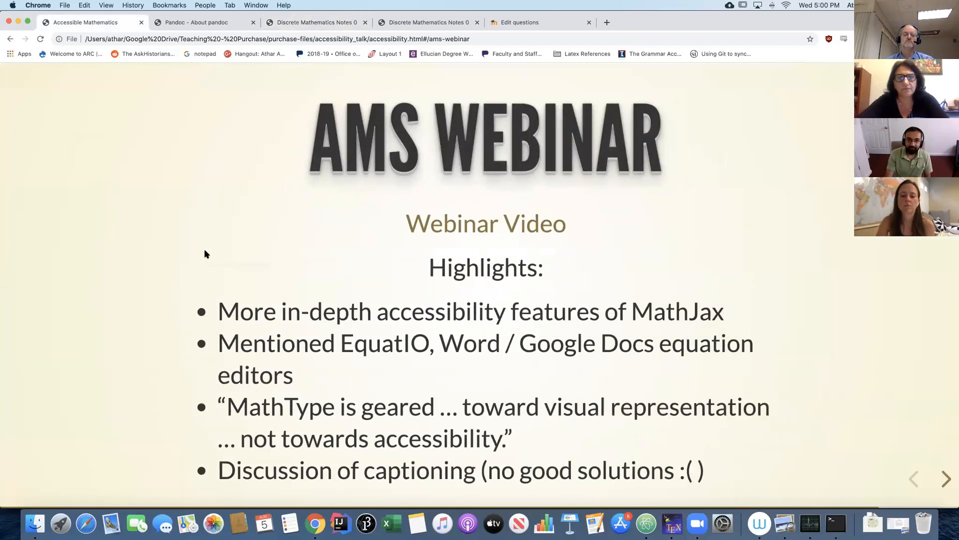